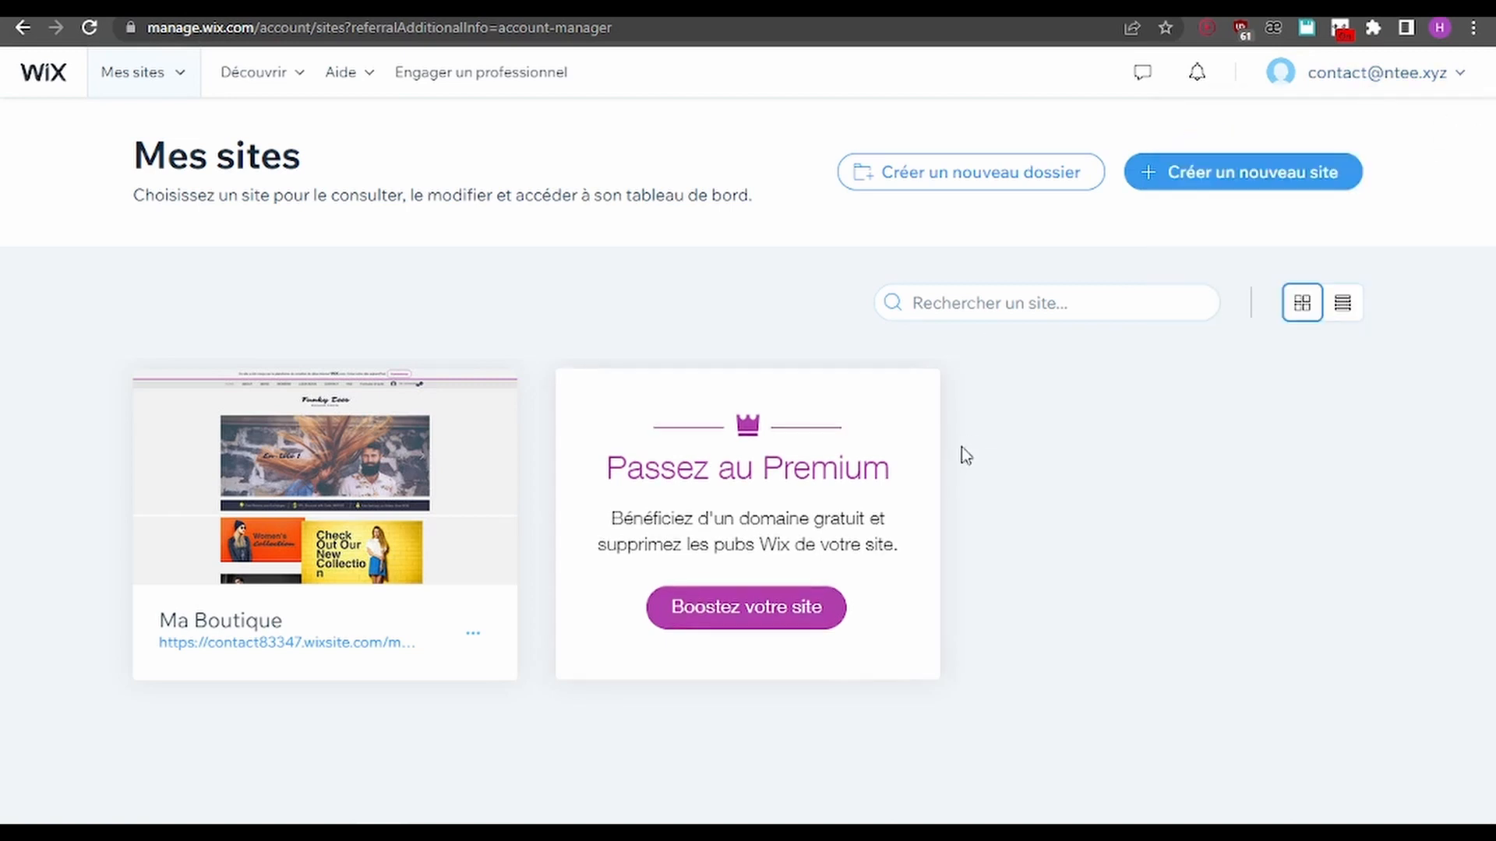
Open the Wix home page in a new incognito browser window
right_click(373, 832)
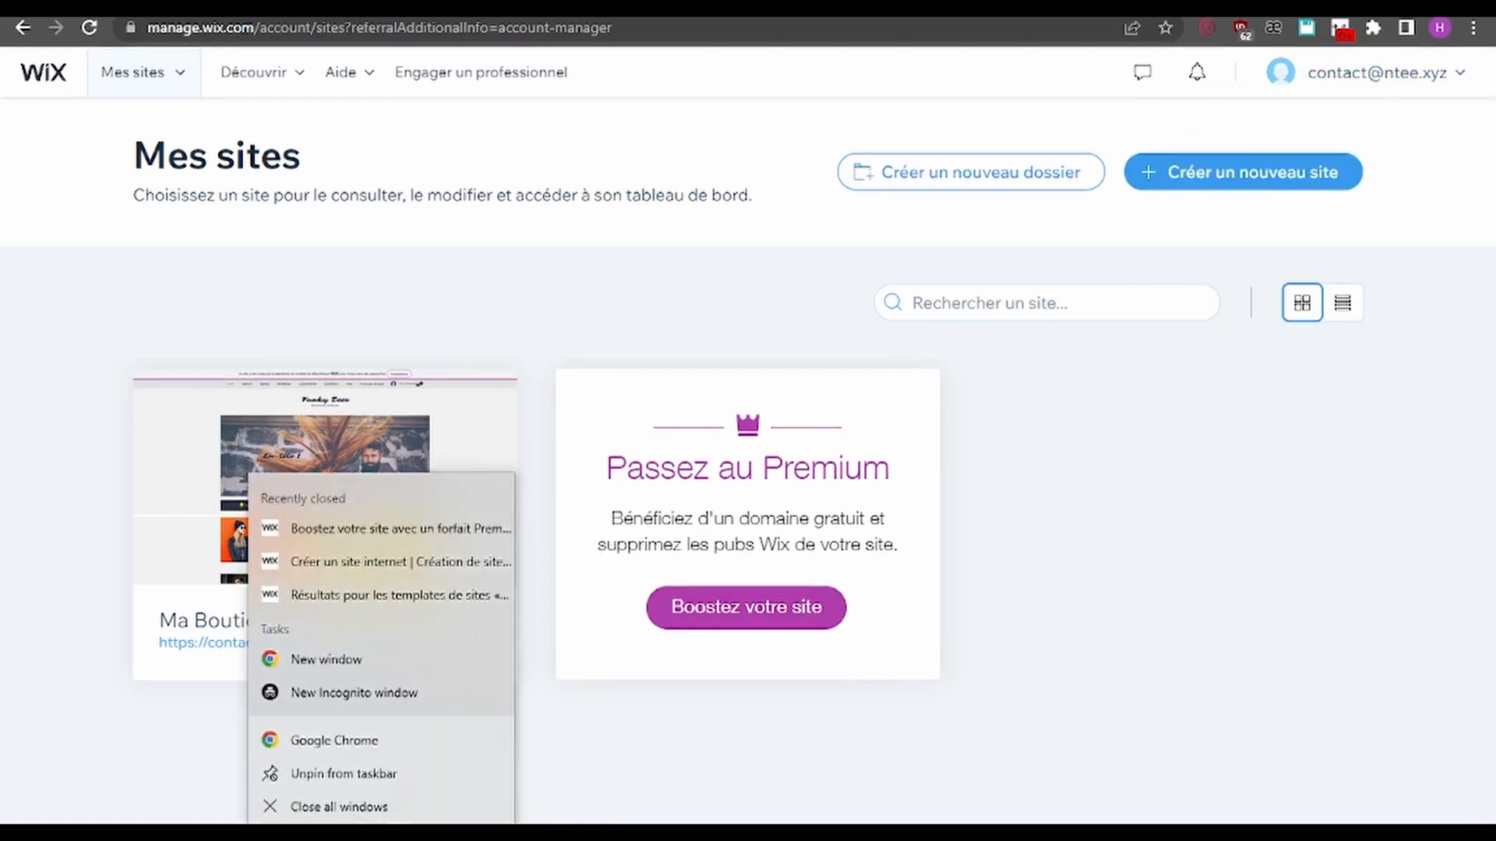
left_click(387, 685)
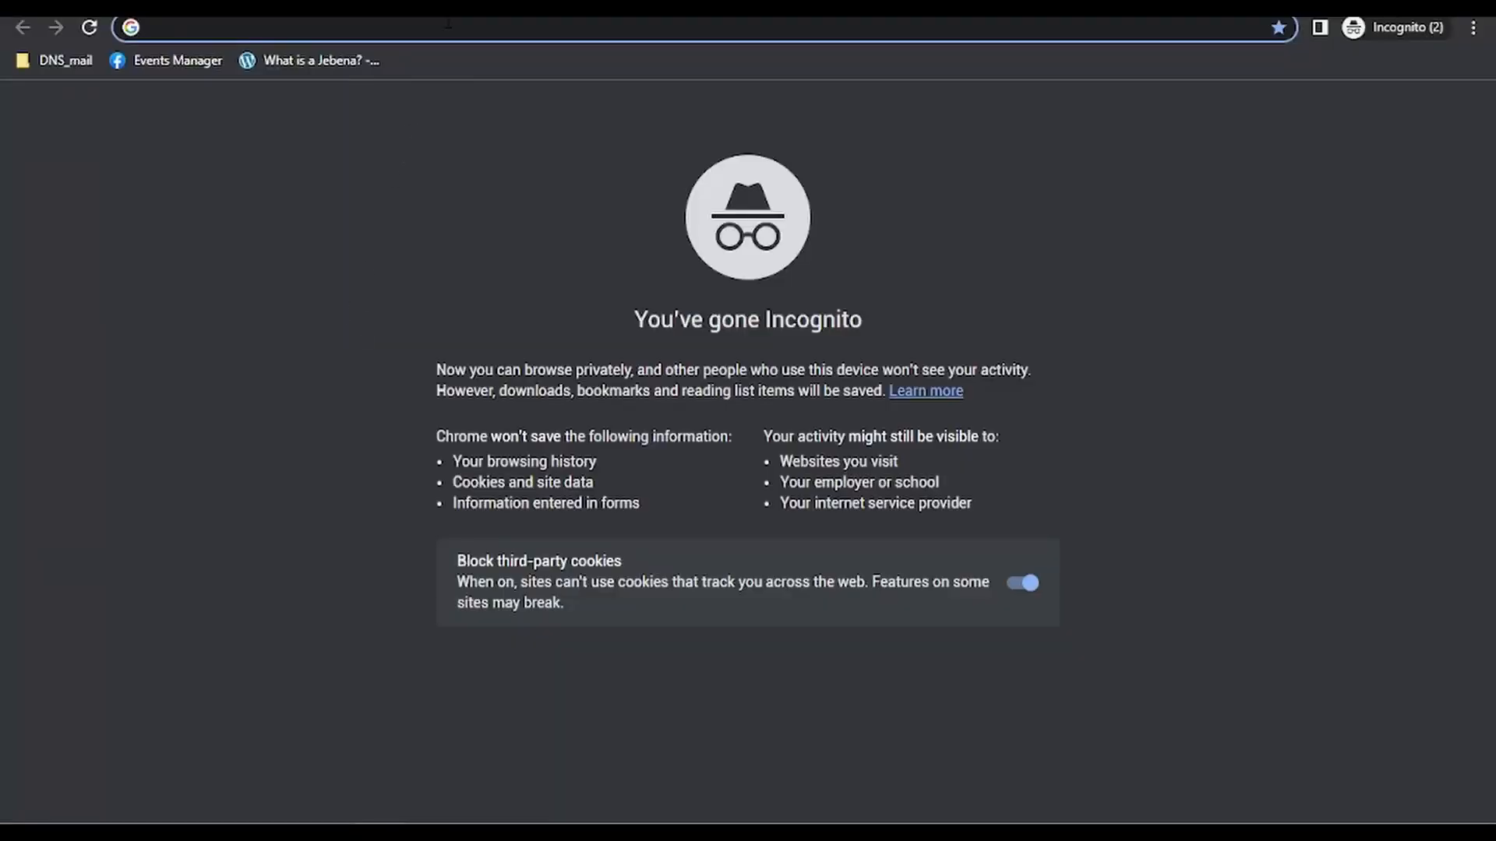
type("wix")
key("Return")
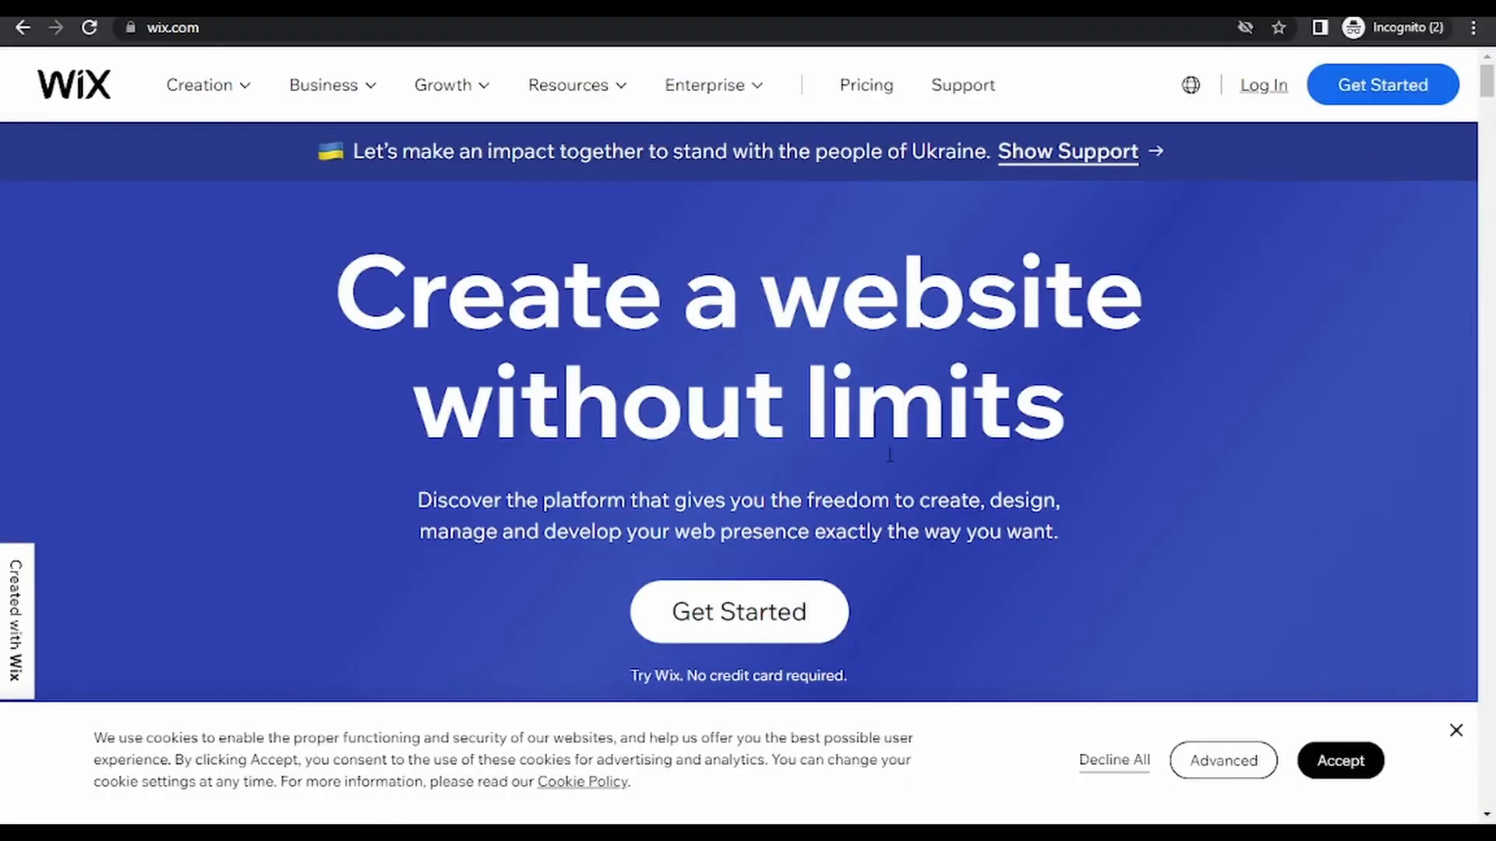
Switch the Wix site language to Français and dismiss the cookie notice
left_click(1190, 86)
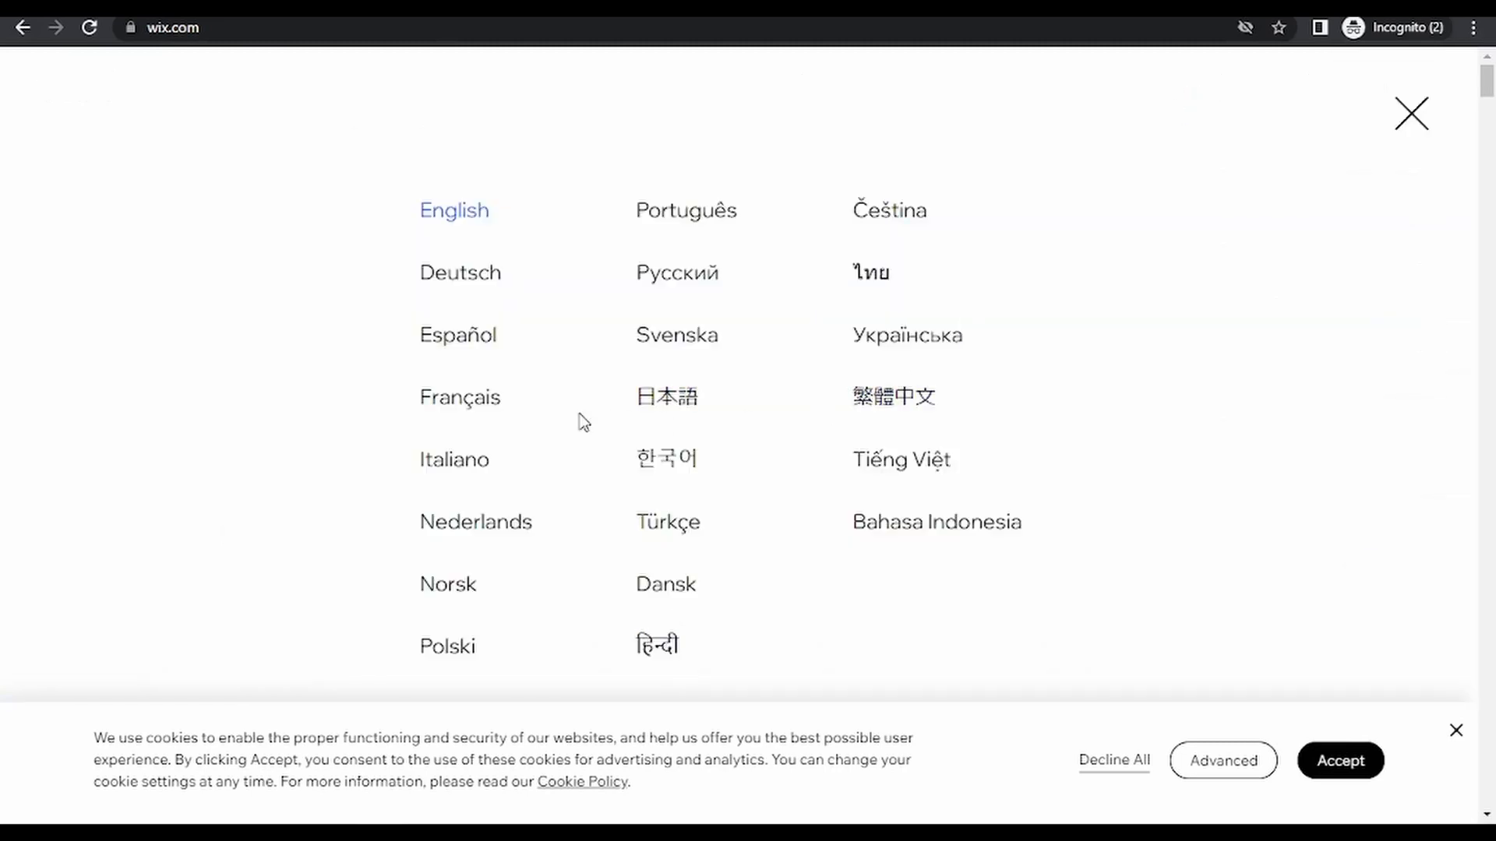
left_click(451, 403)
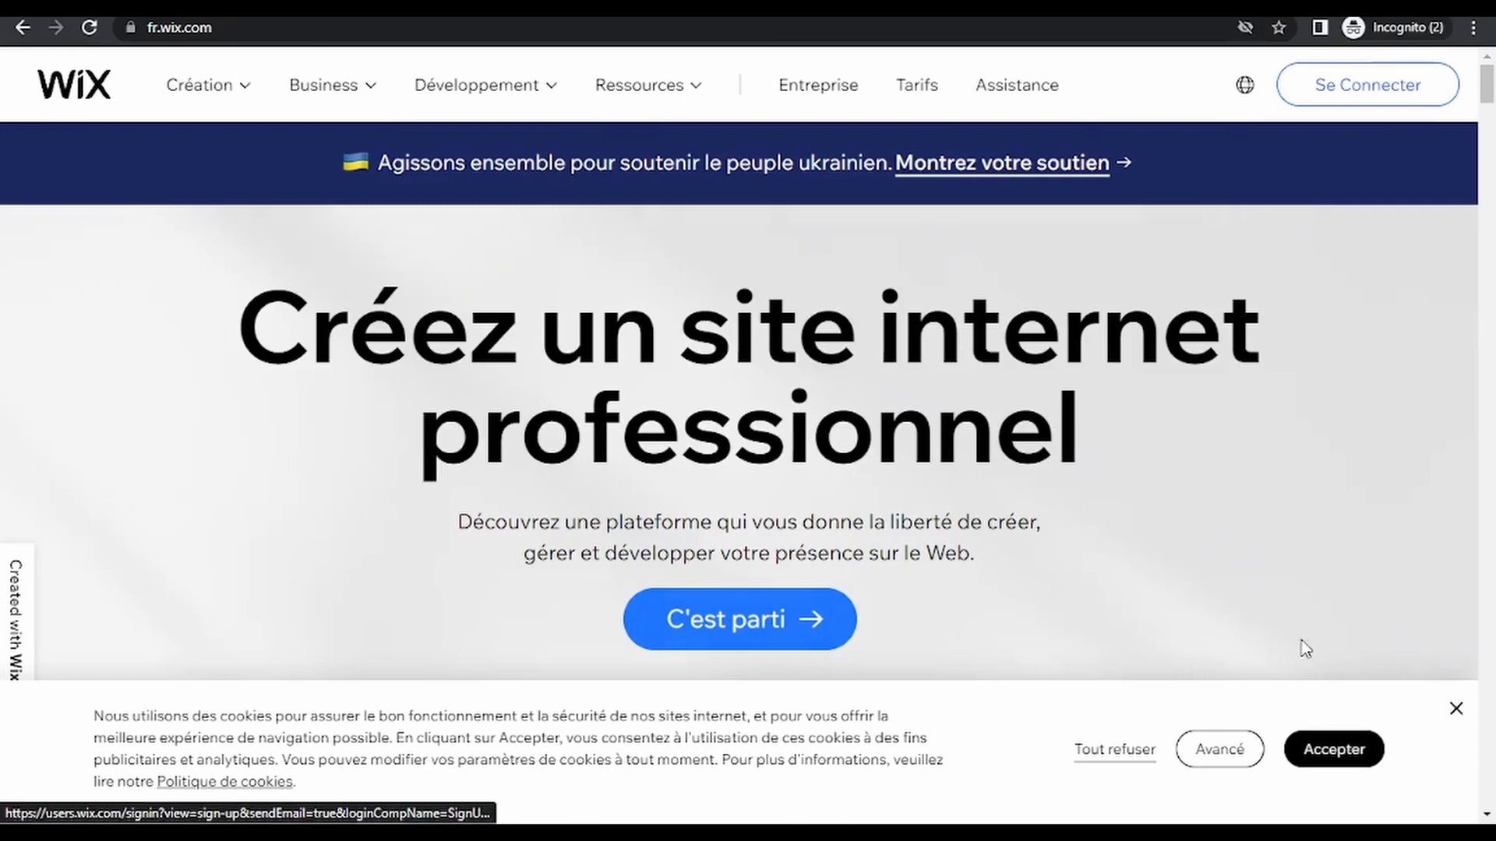
left_click(1456, 709)
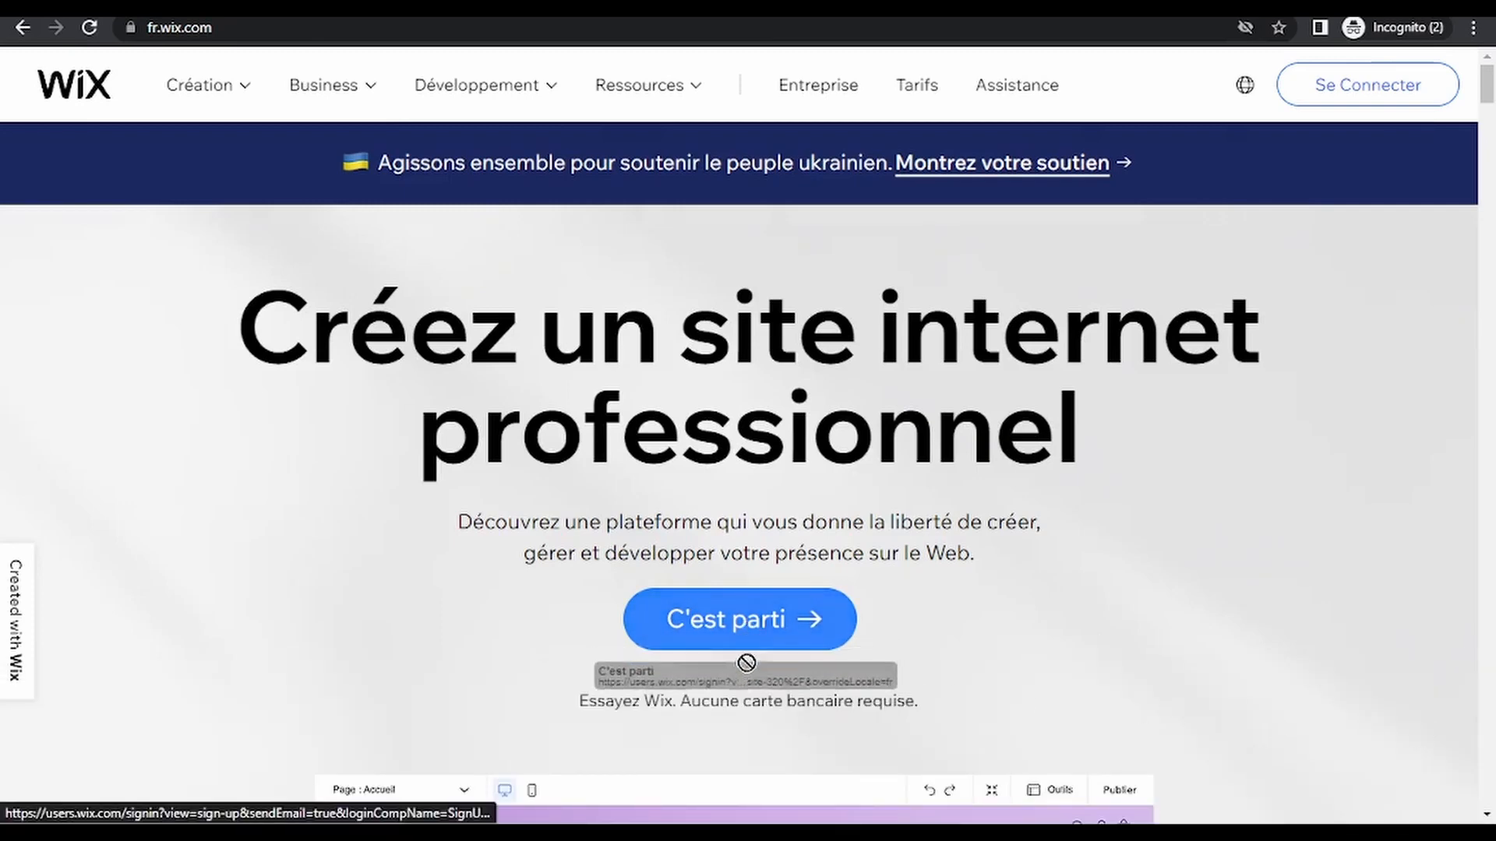
Open the Wix sign-up form and look at its e-mail and password fields
left_click(750, 631)
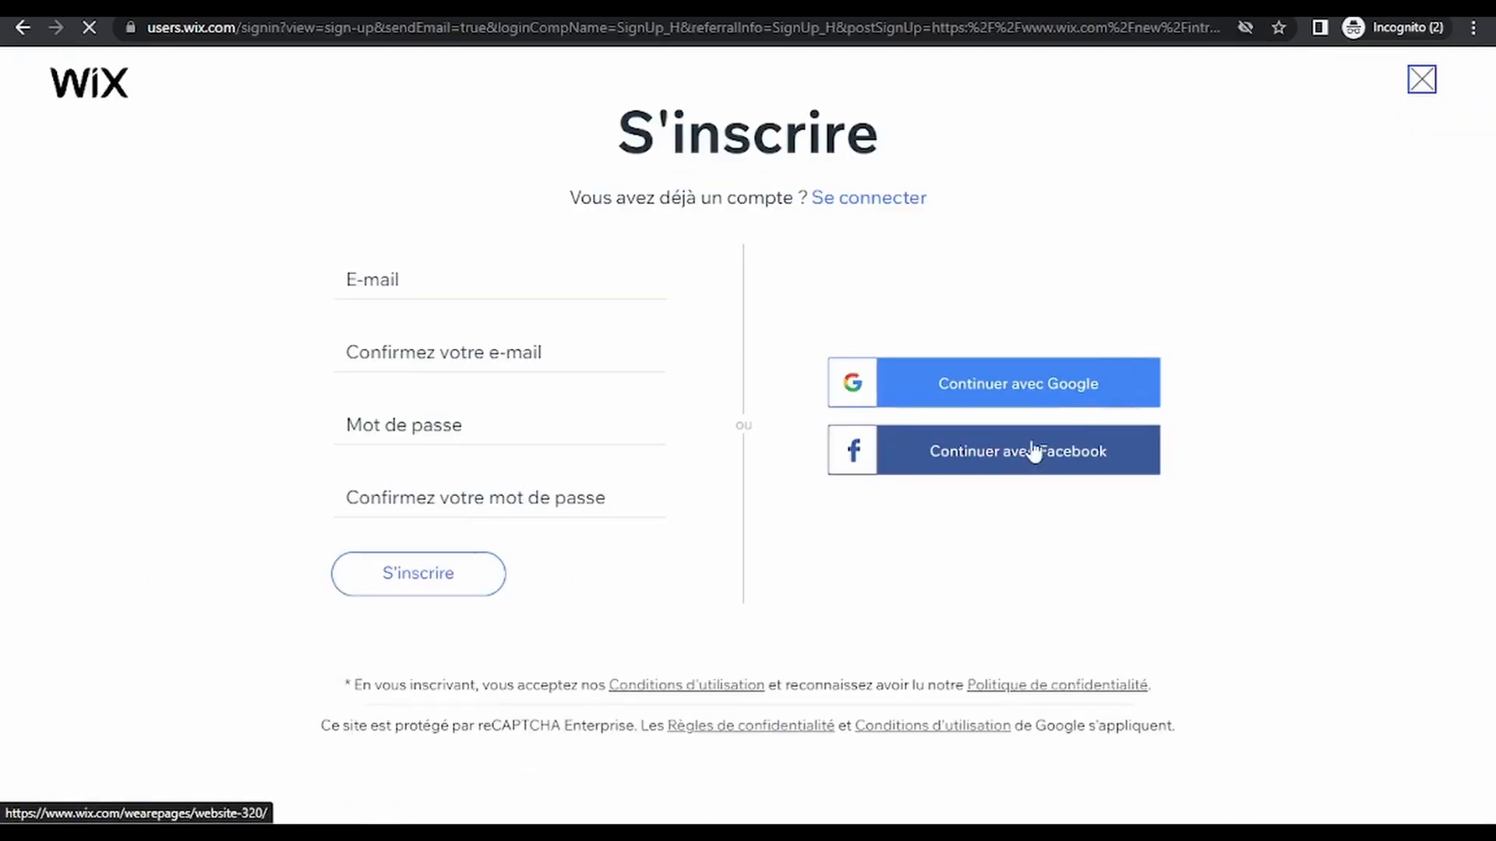
left_click(376, 278)
left_click(378, 334)
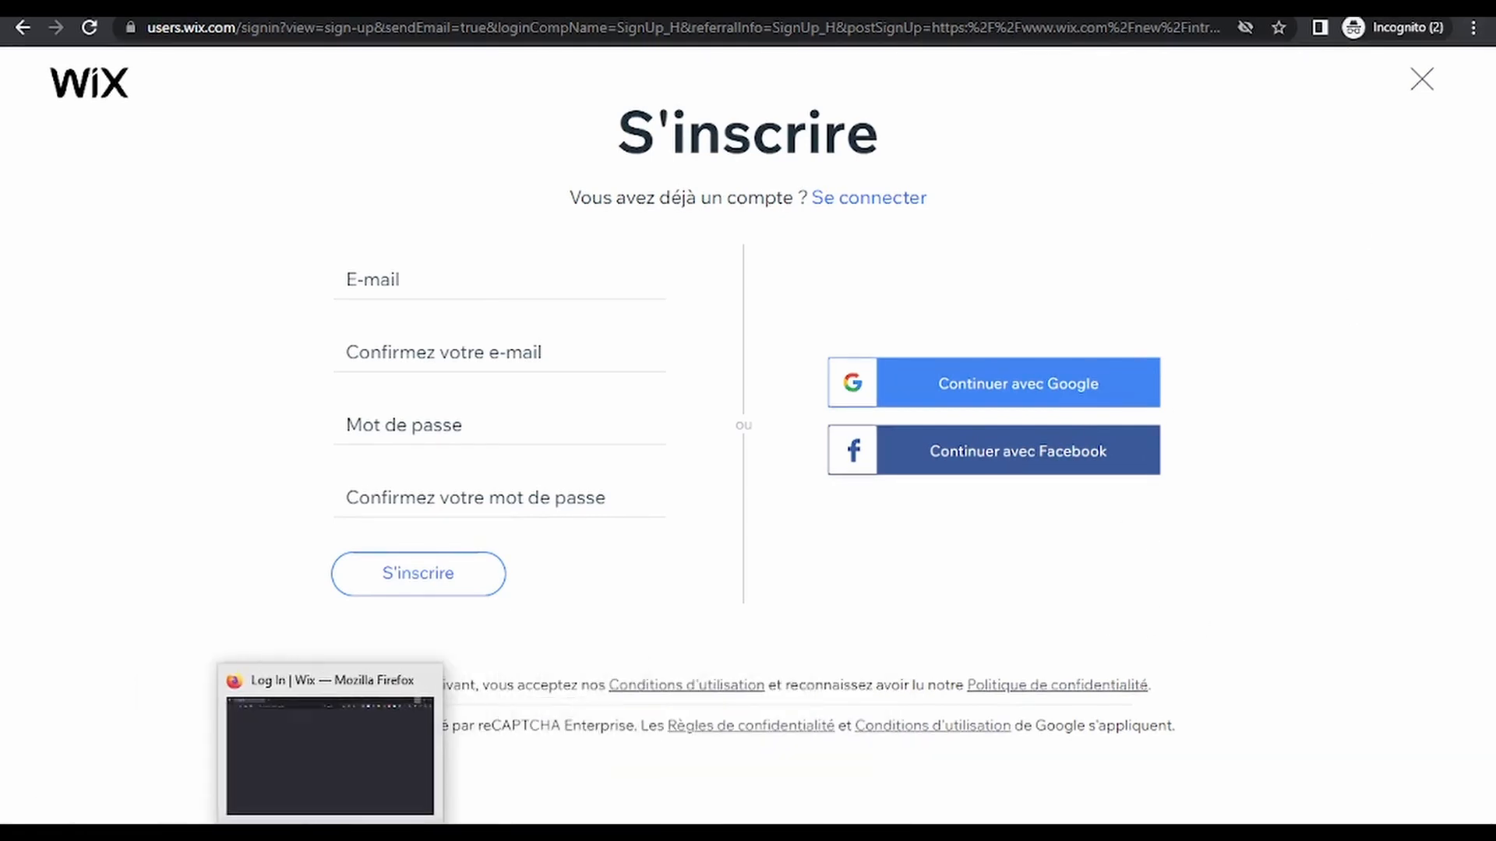
Return to the browser window with the signed-in Wix site list and start creating a new site
mouse_move(393, 832)
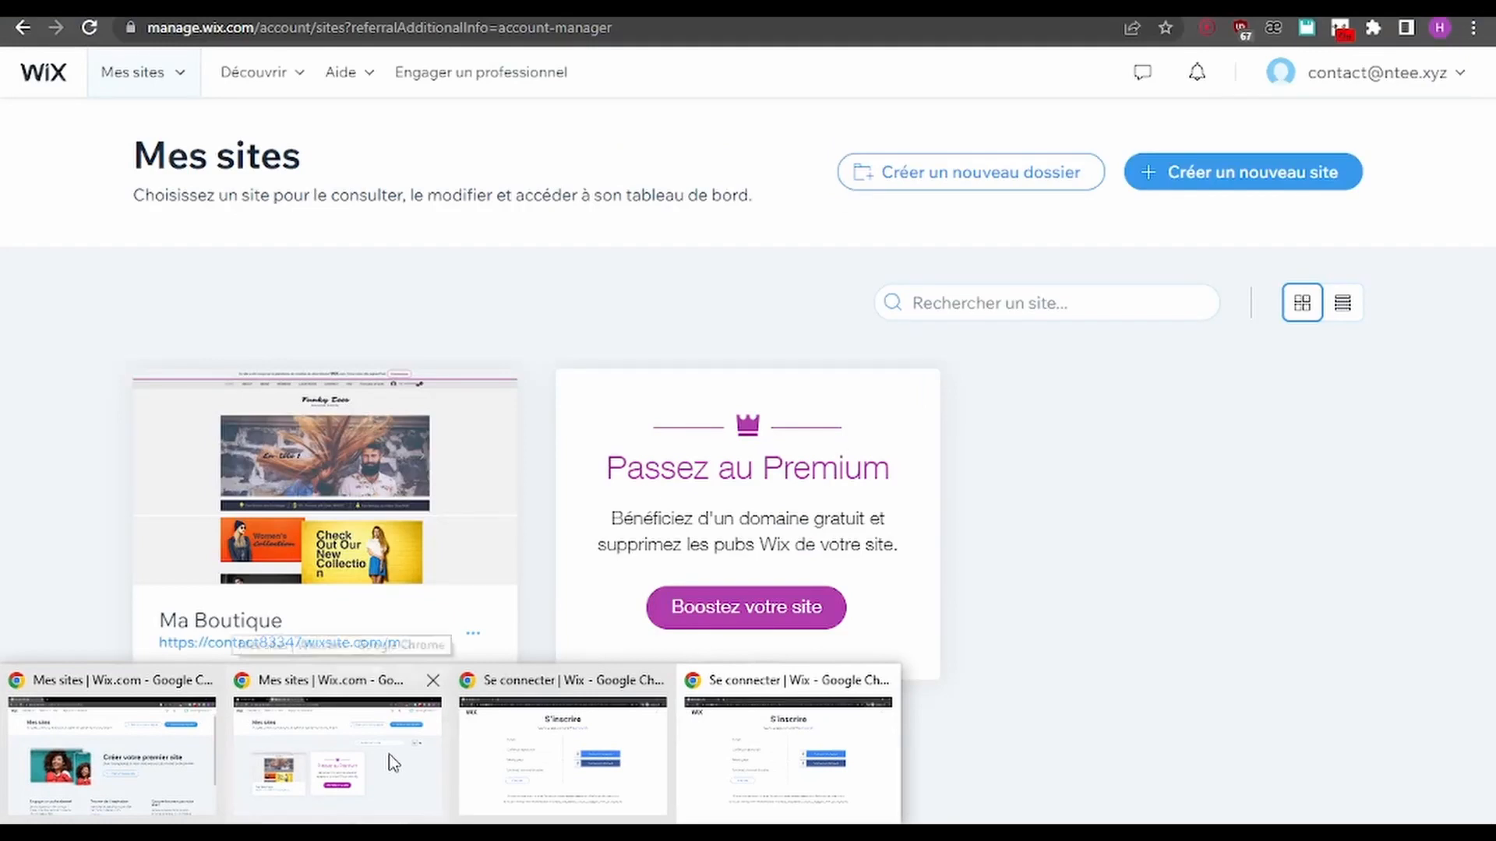
left_click(393, 777)
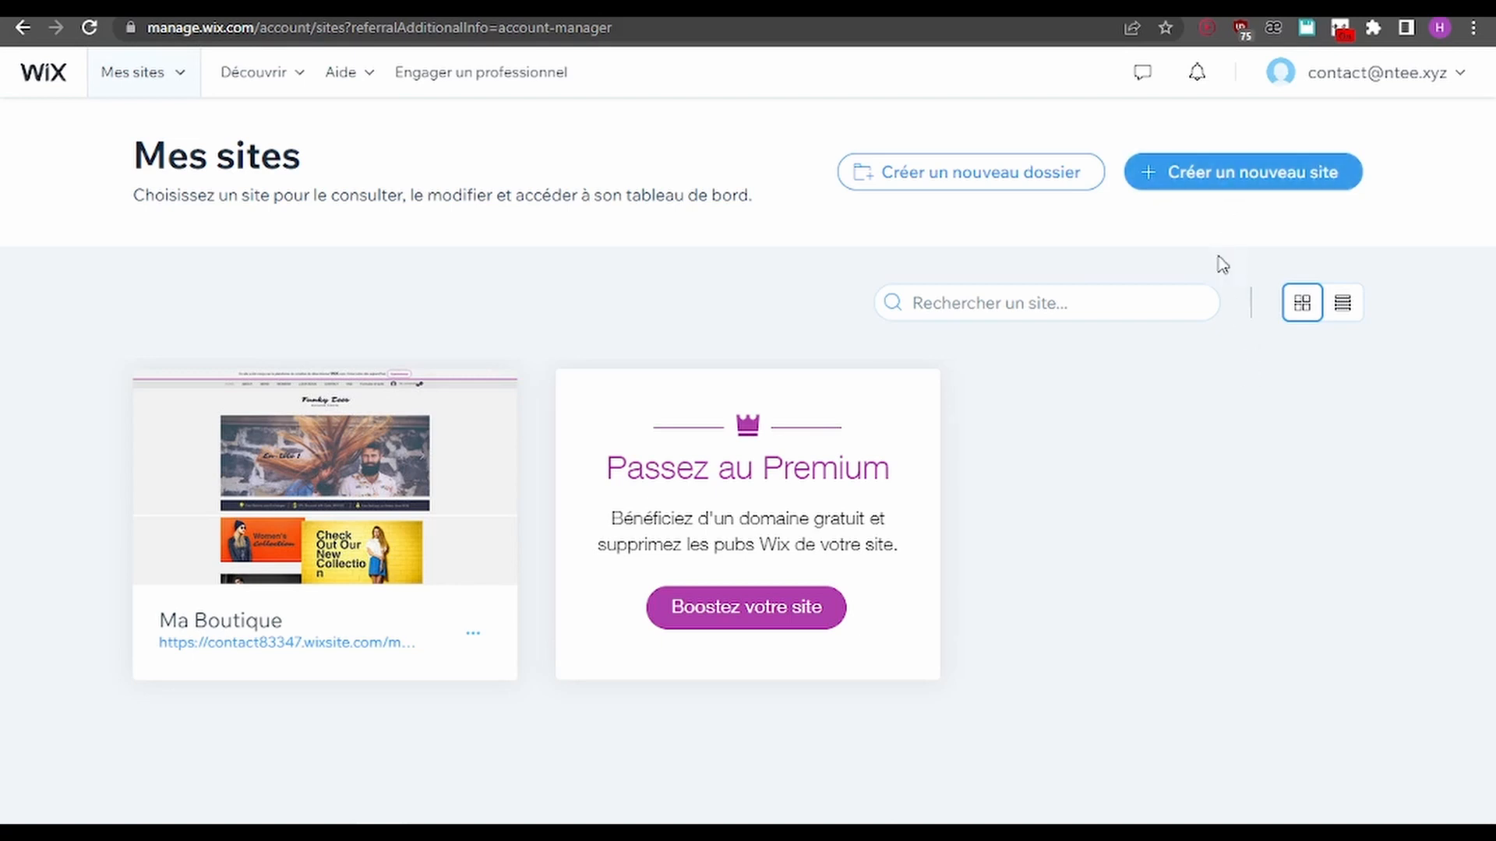
left_click(1188, 187)
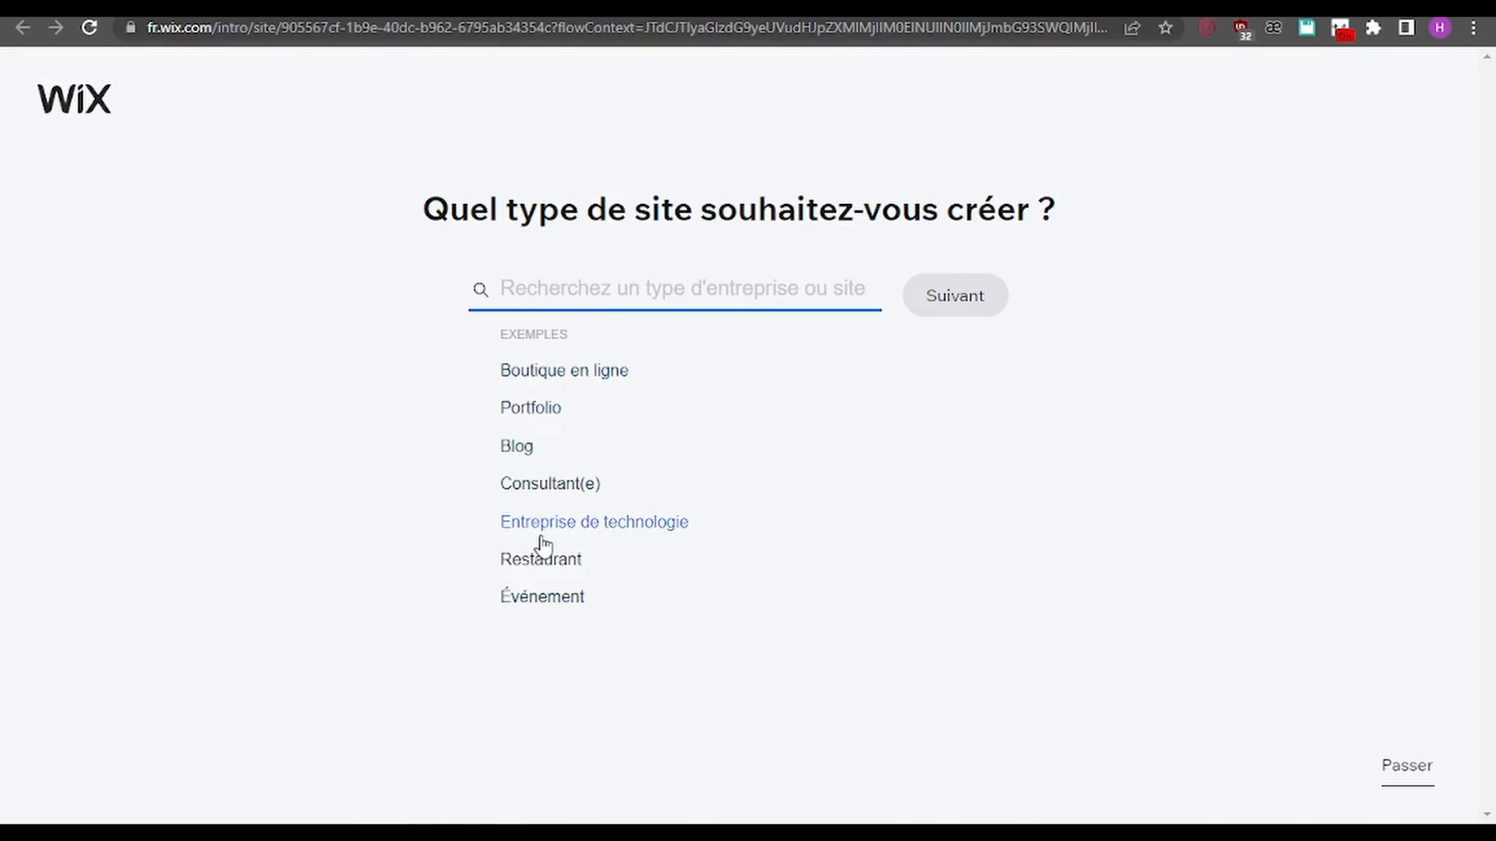
Set the new site's type to Boutique en ligne and name the store ma-boutique-2
left_click(552, 381)
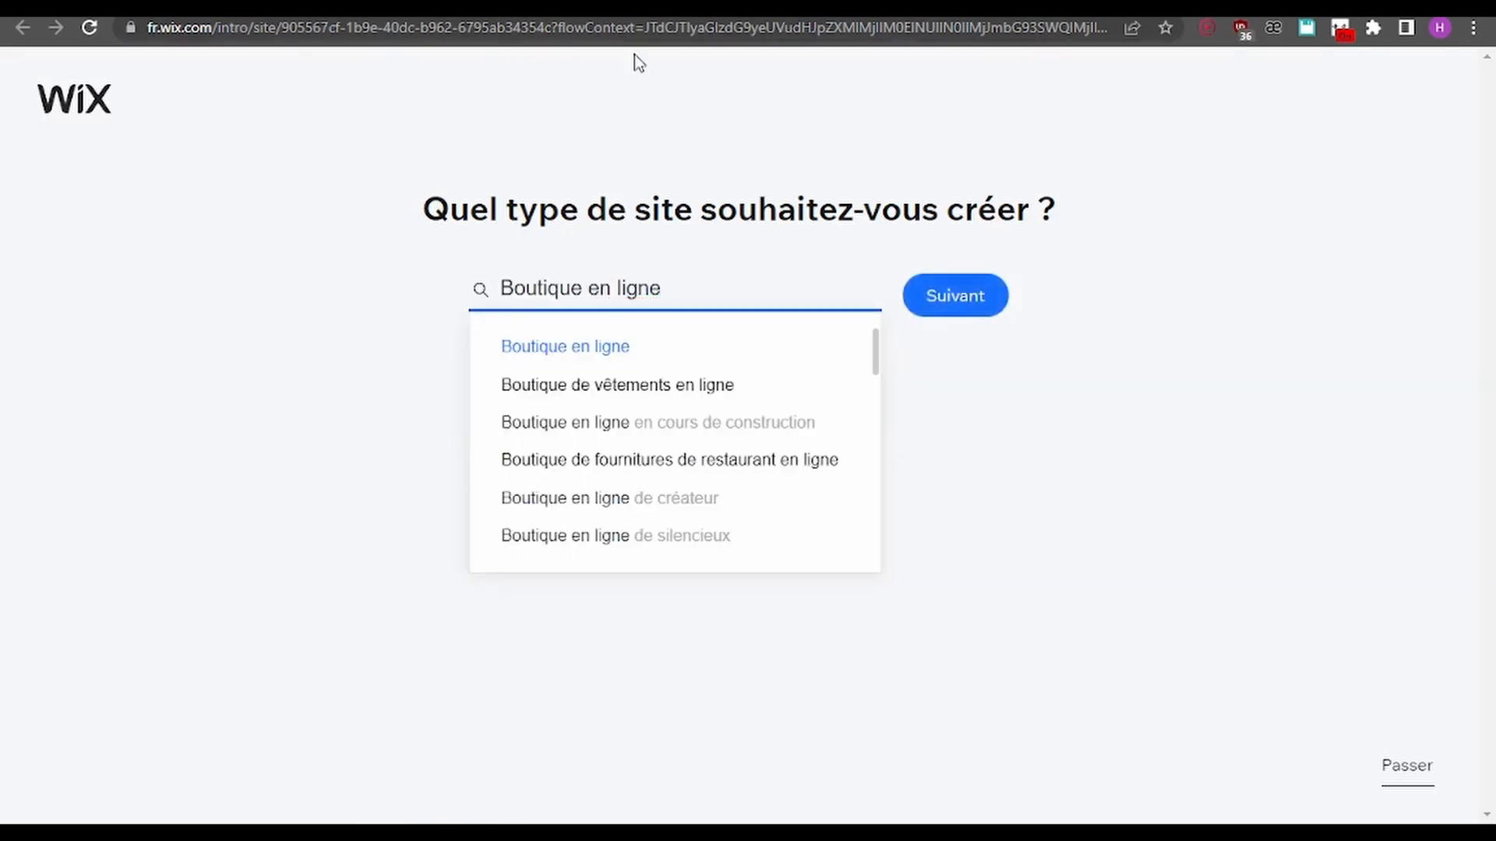
left_click(941, 312)
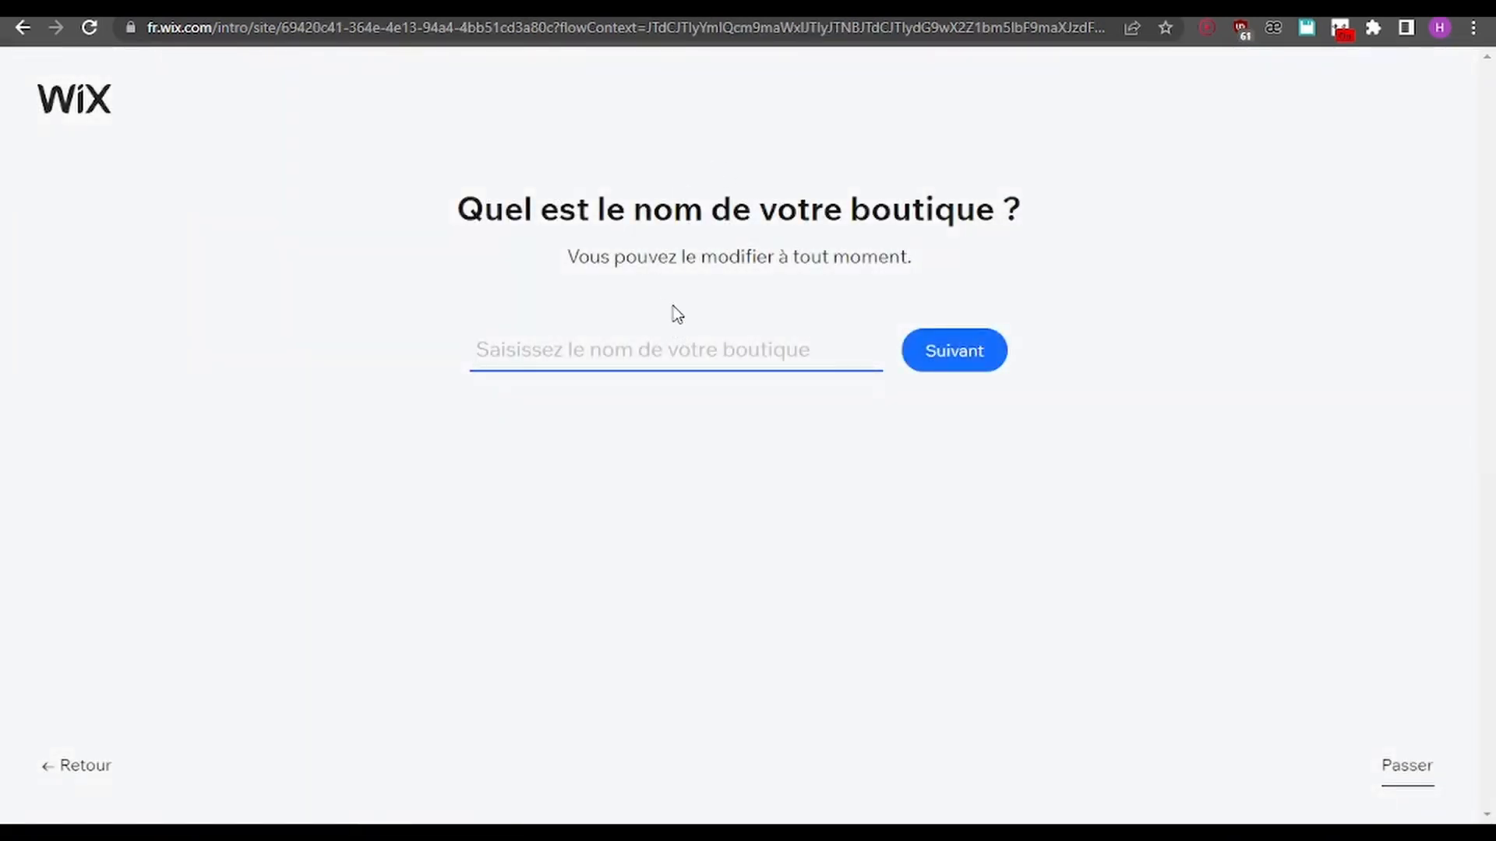
type("ma-boutique-2")
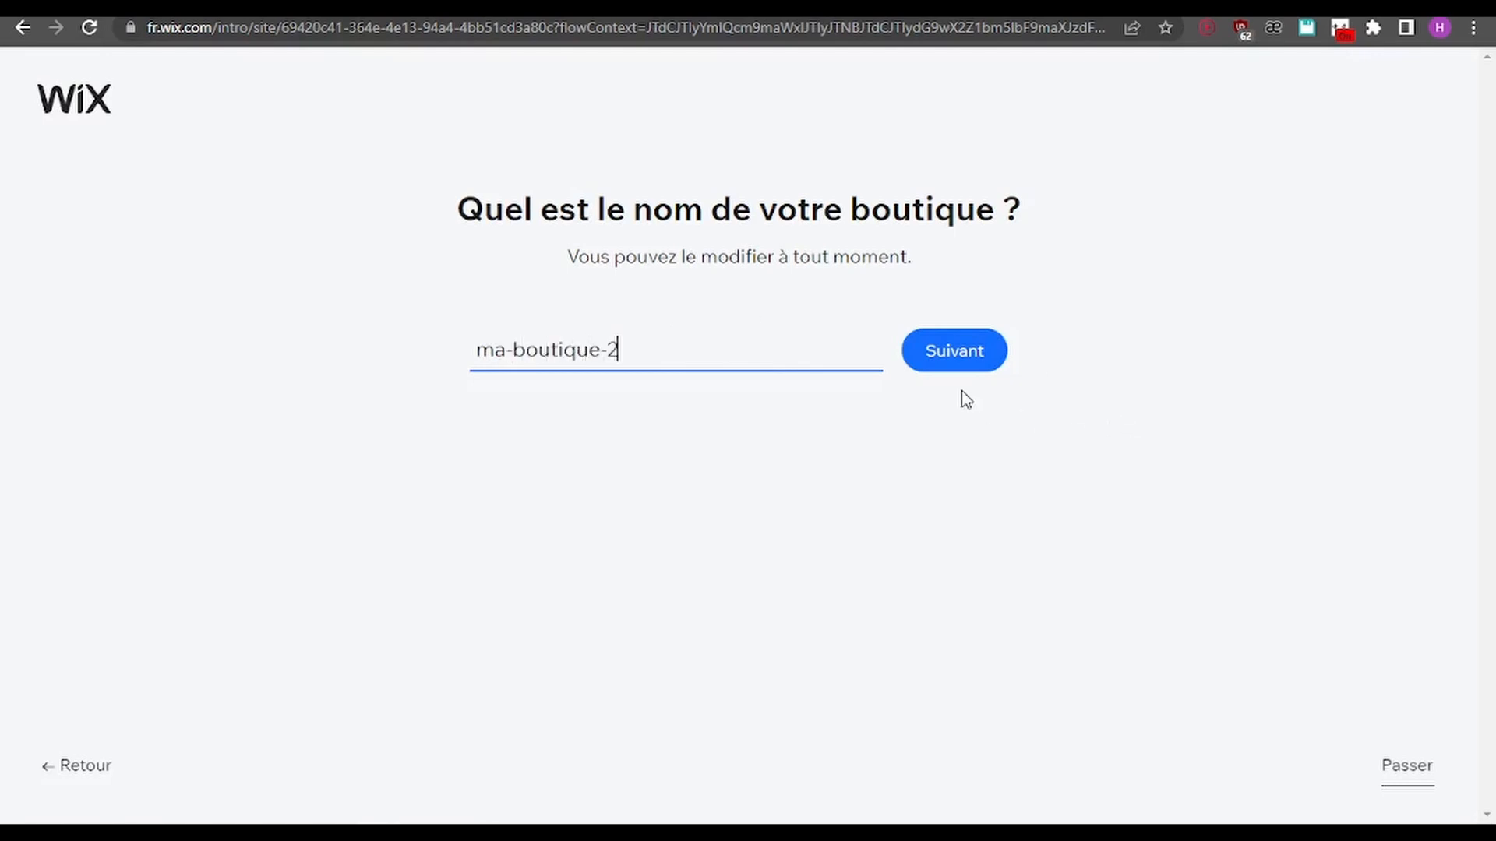
left_click(960, 371)
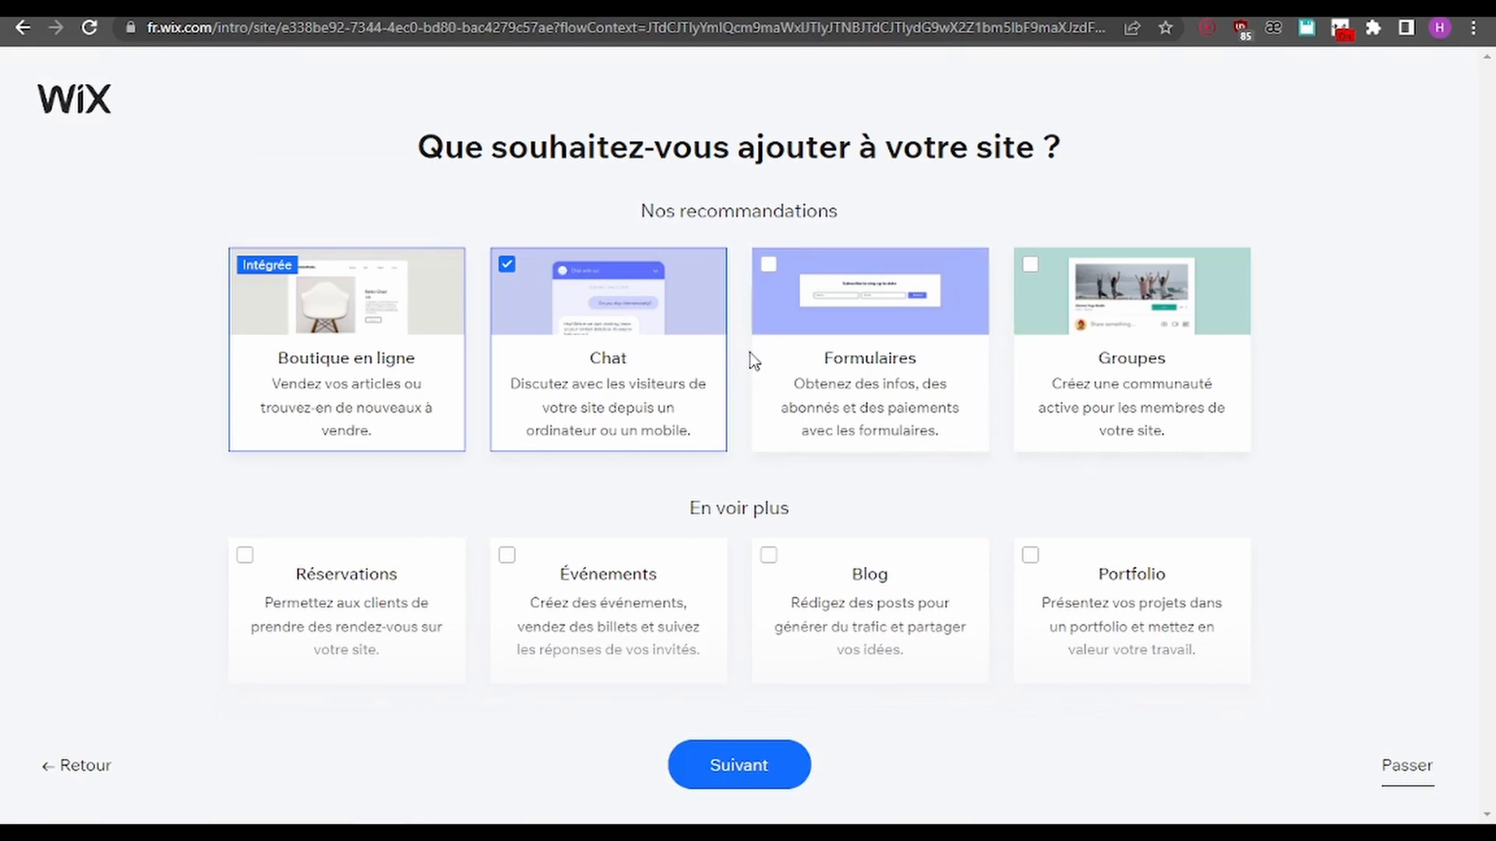
Add Formules de paiement to the site's features, keeping Chat selected, and continue
scroll(762, 362, "down", 3)
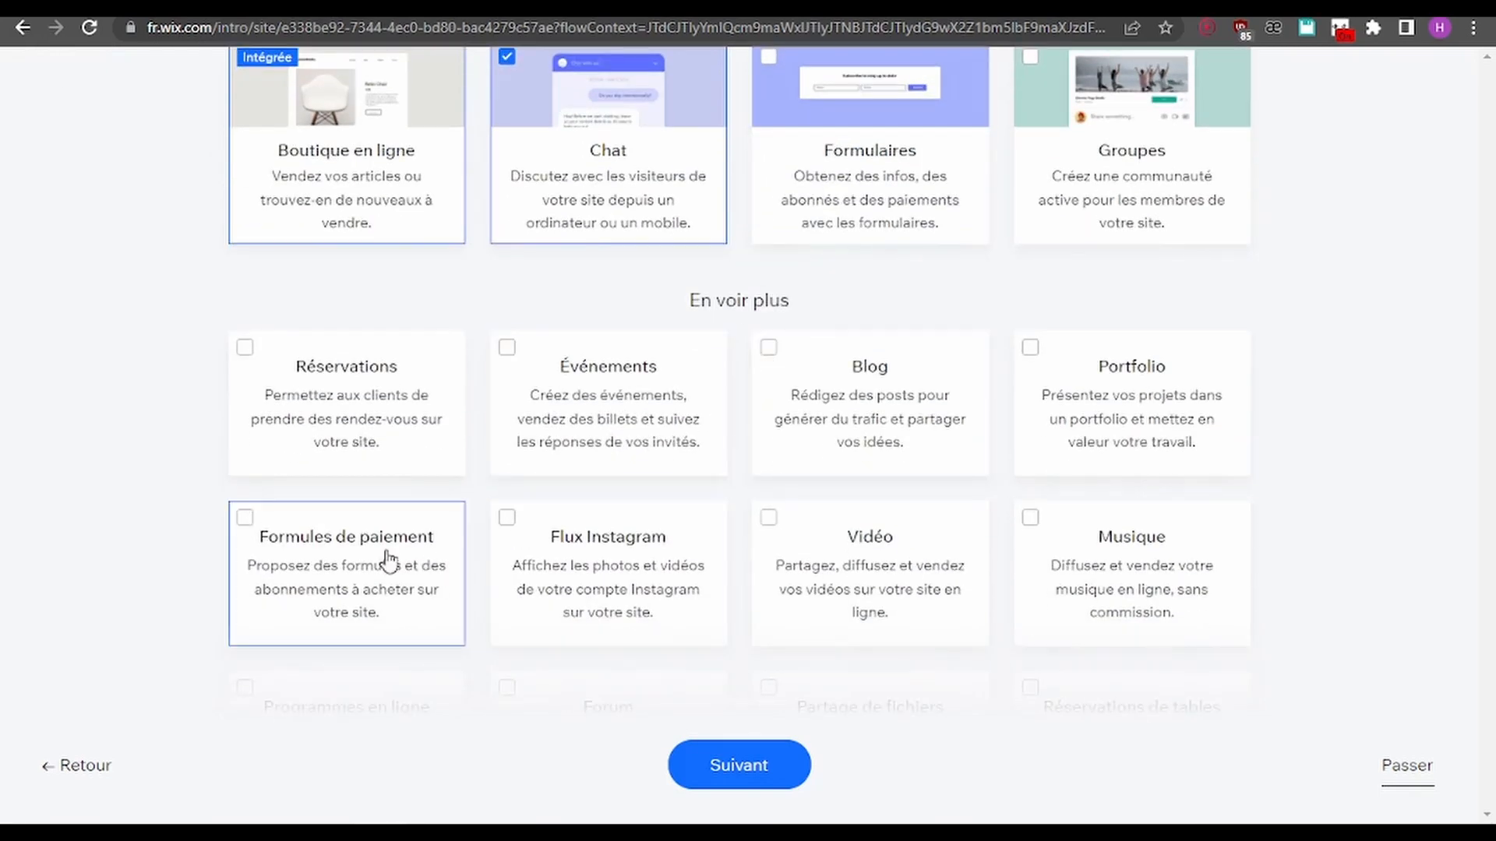
left_click(320, 539)
scroll(318, 499, "up", 3)
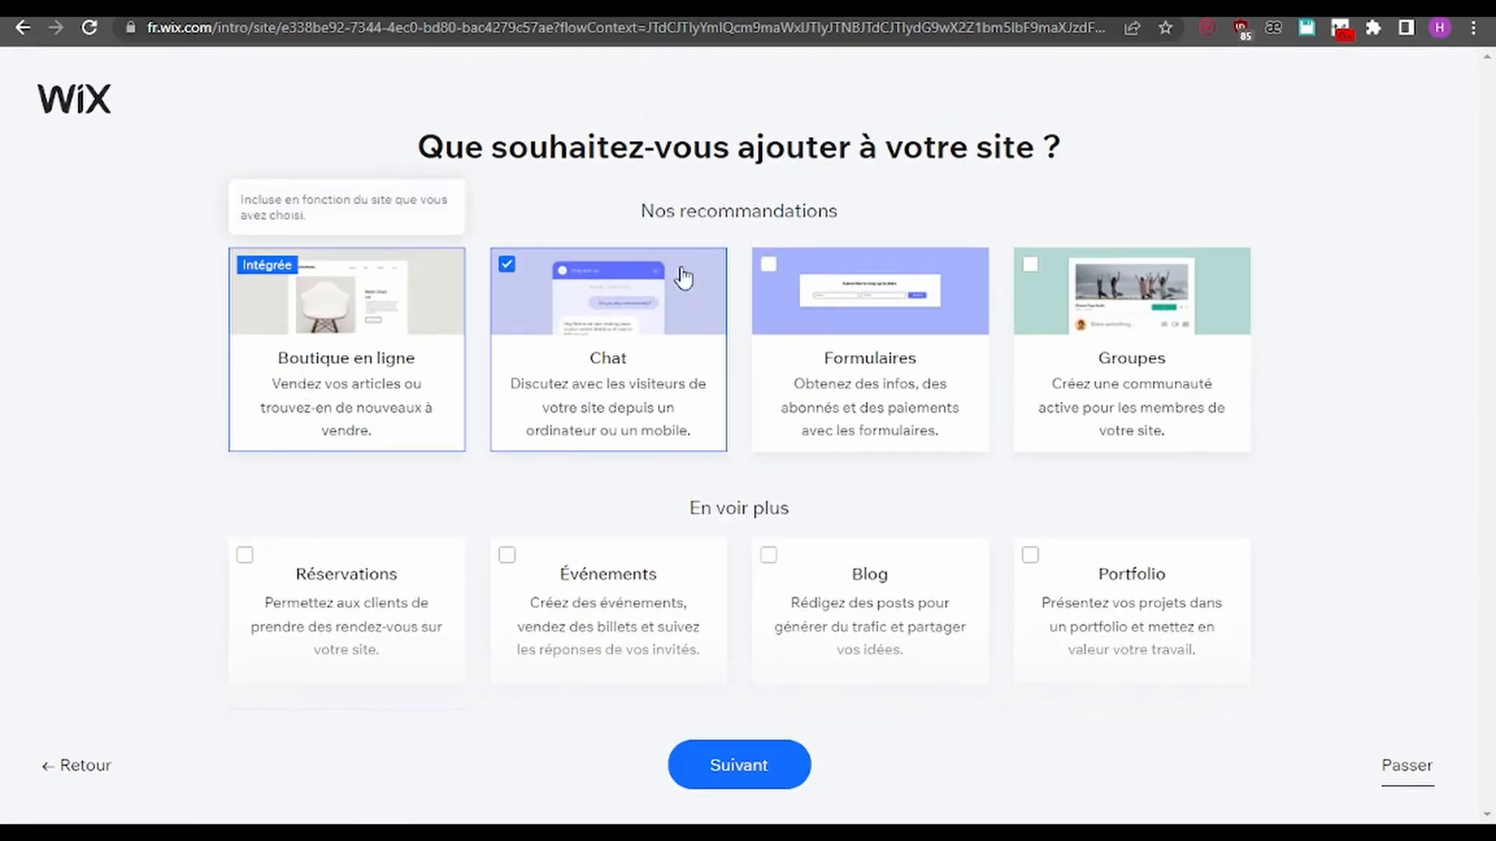
scroll(421, 354, "down", 2)
scroll(596, 506, "down", 2)
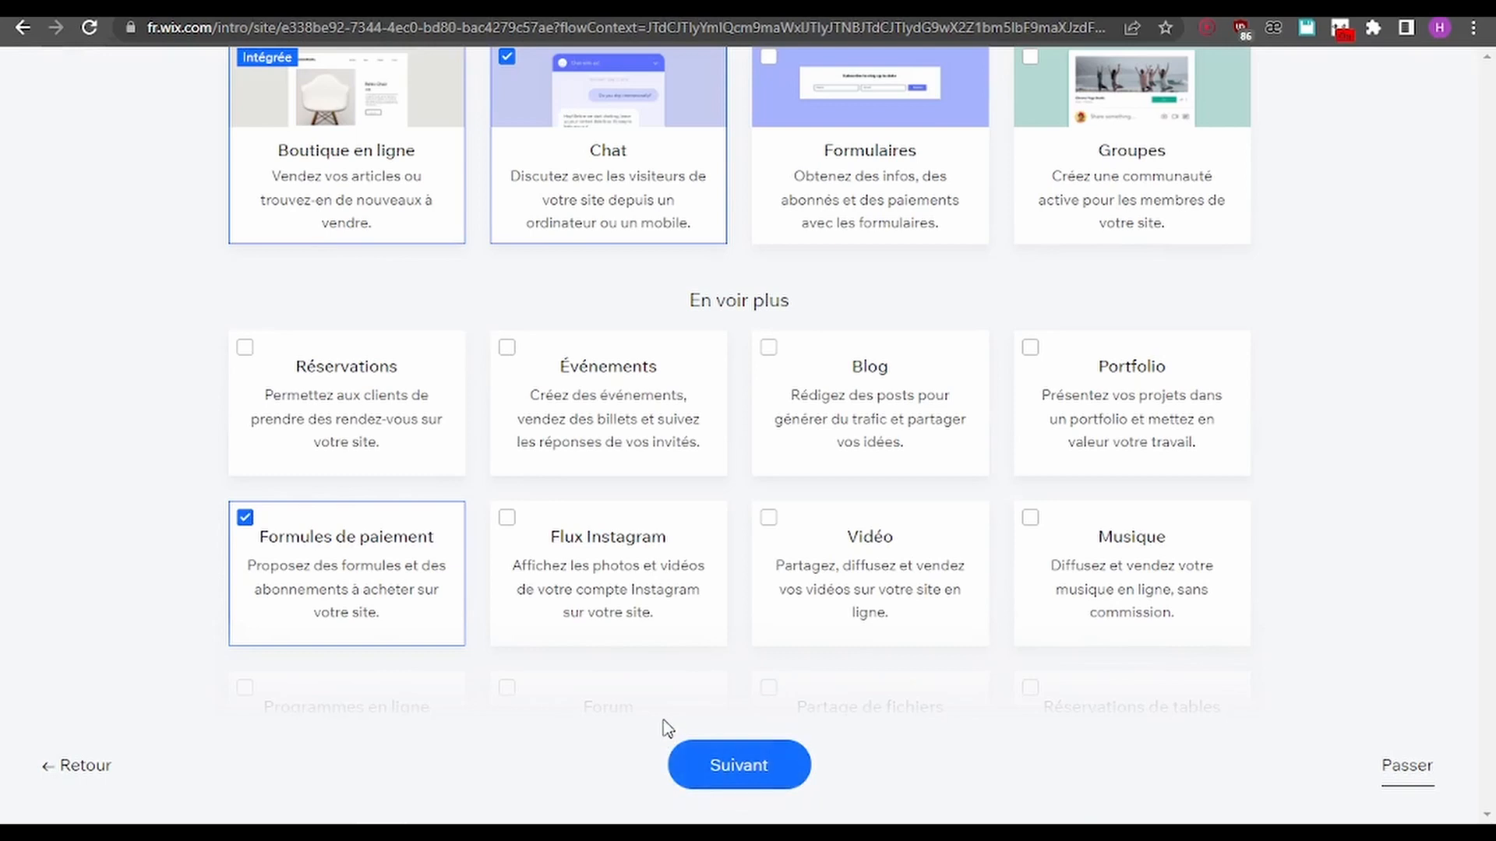
left_click(671, 742)
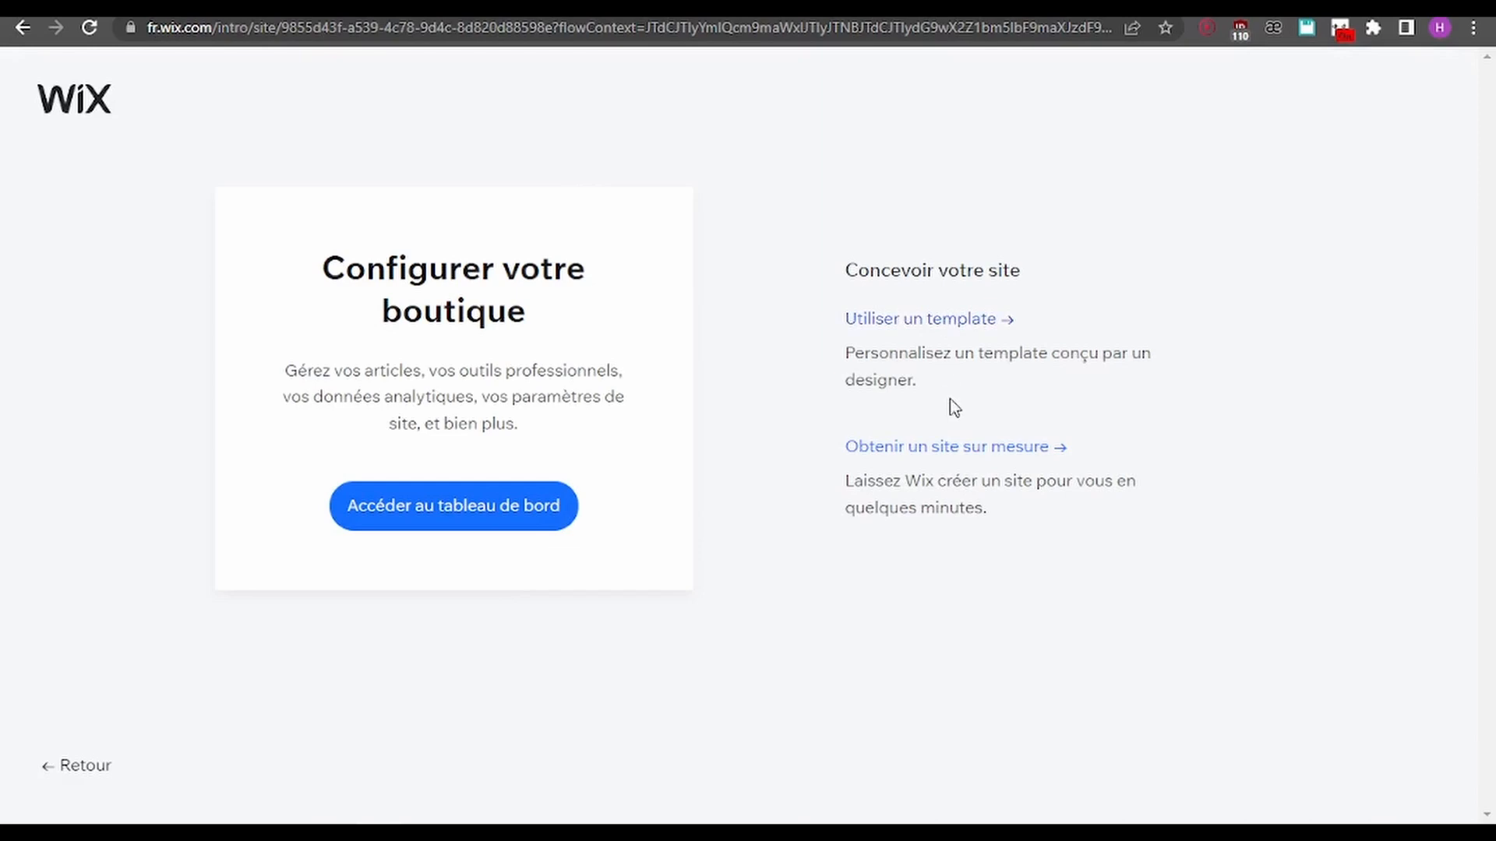
Choose to use a template, browse the online store designs, and open the Boutique de t-shirts template for editing
left_click(886, 335)
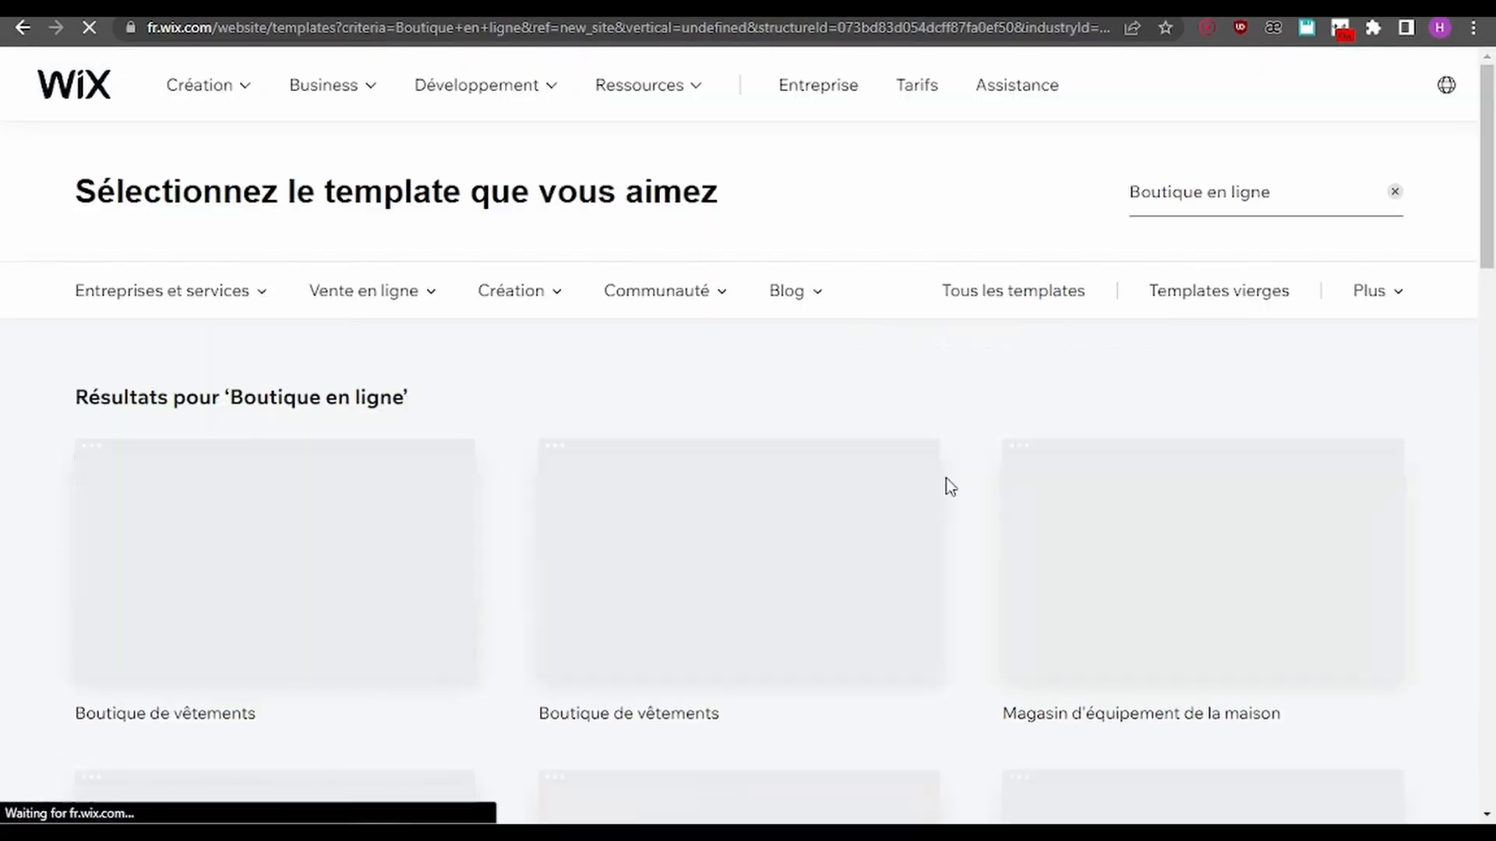
scroll(744, 289, "down", 1)
scroll(711, 327, "down", 7)
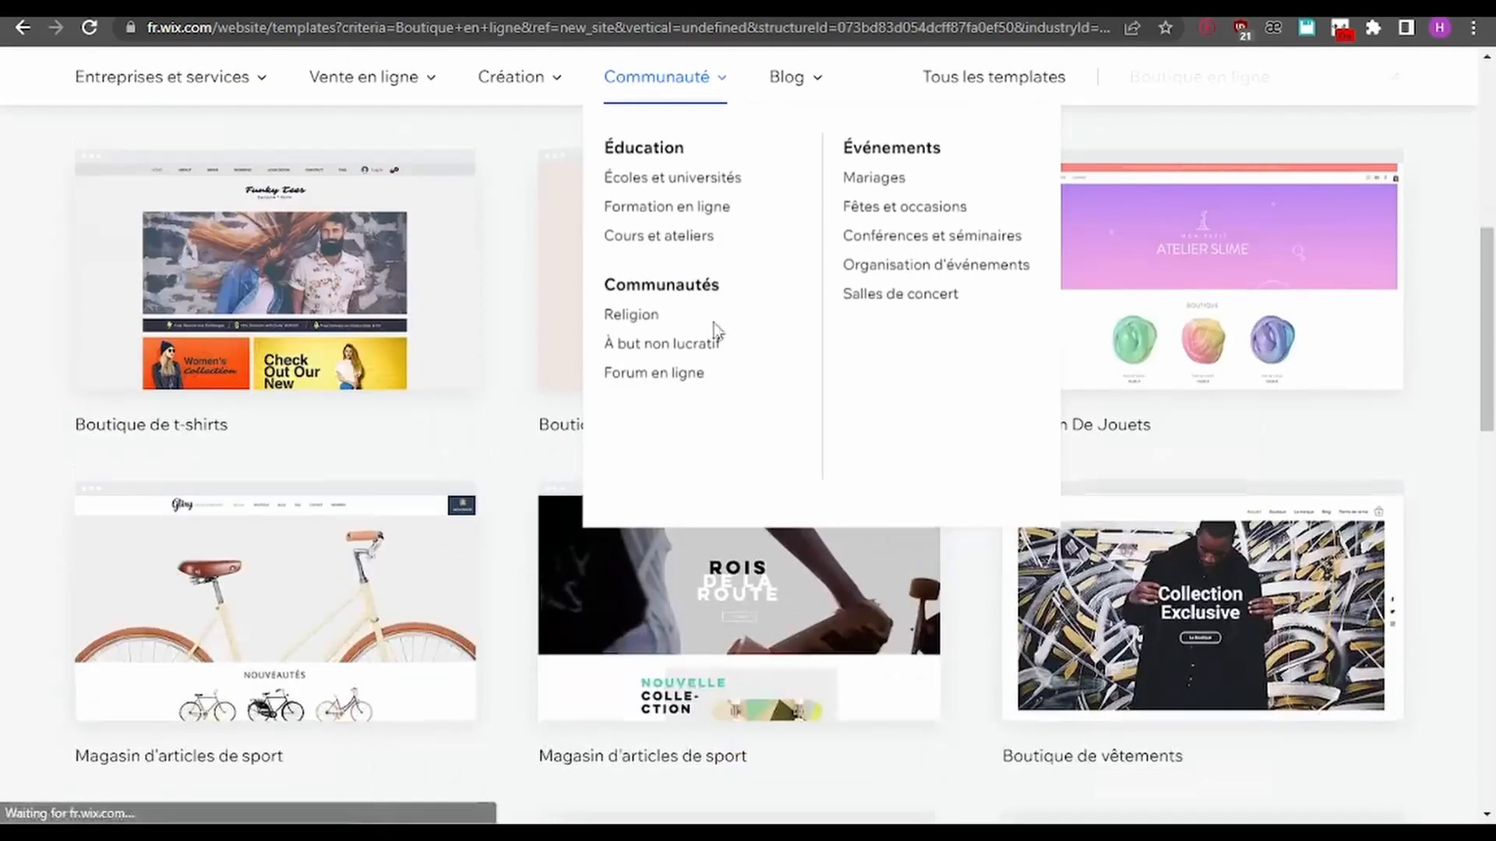
scroll(483, 483, "up", 6)
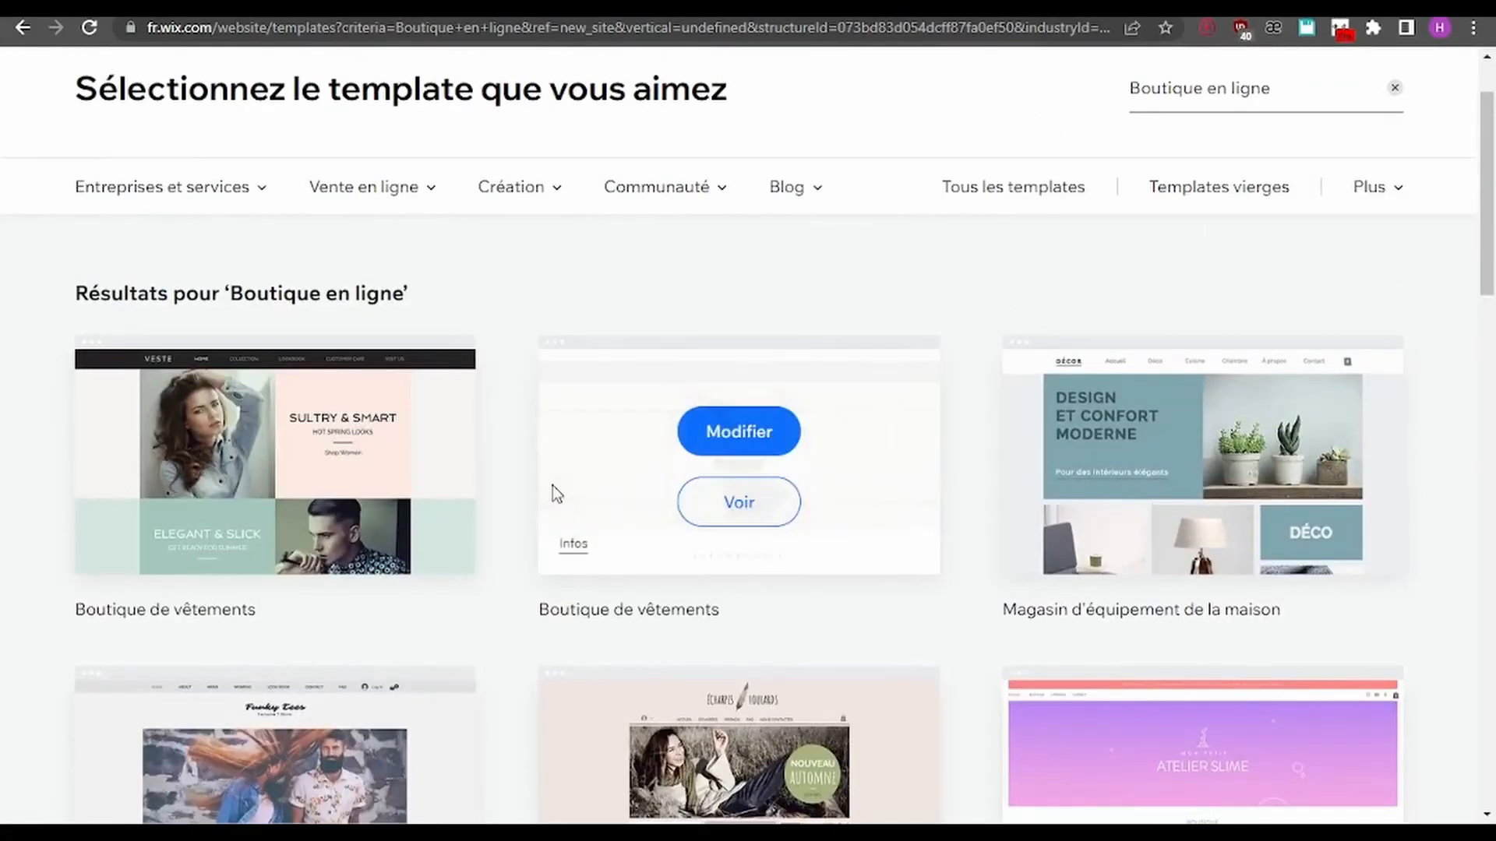
scroll(553, 485, "down", 6)
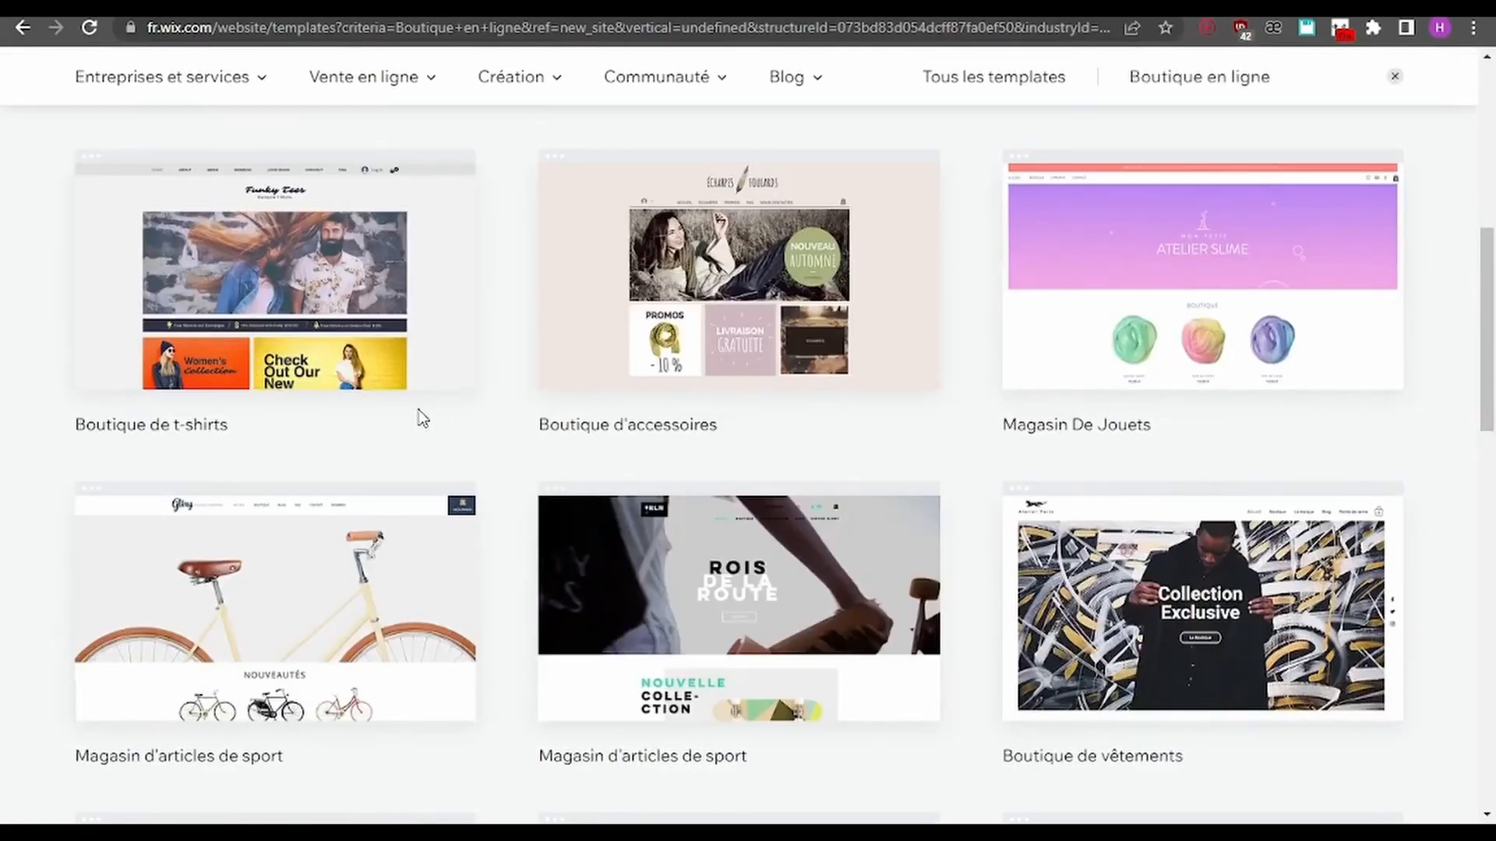
mouse_move(378, 361)
left_click(297, 255)
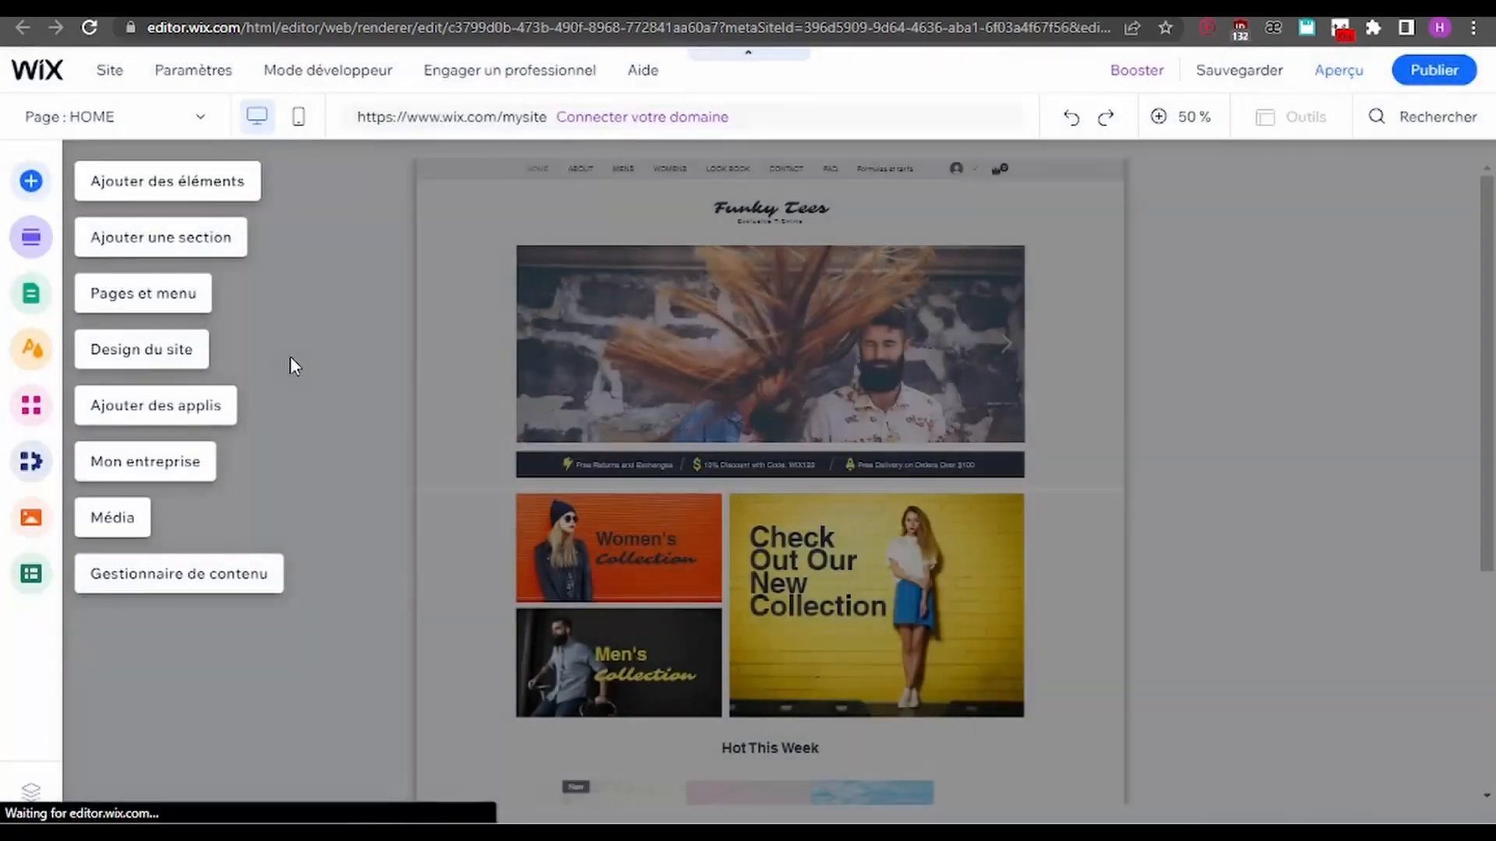
Add an En-tête 3 text element over the home page's banner image and change its text to "Texte ici"
left_click(147, 182)
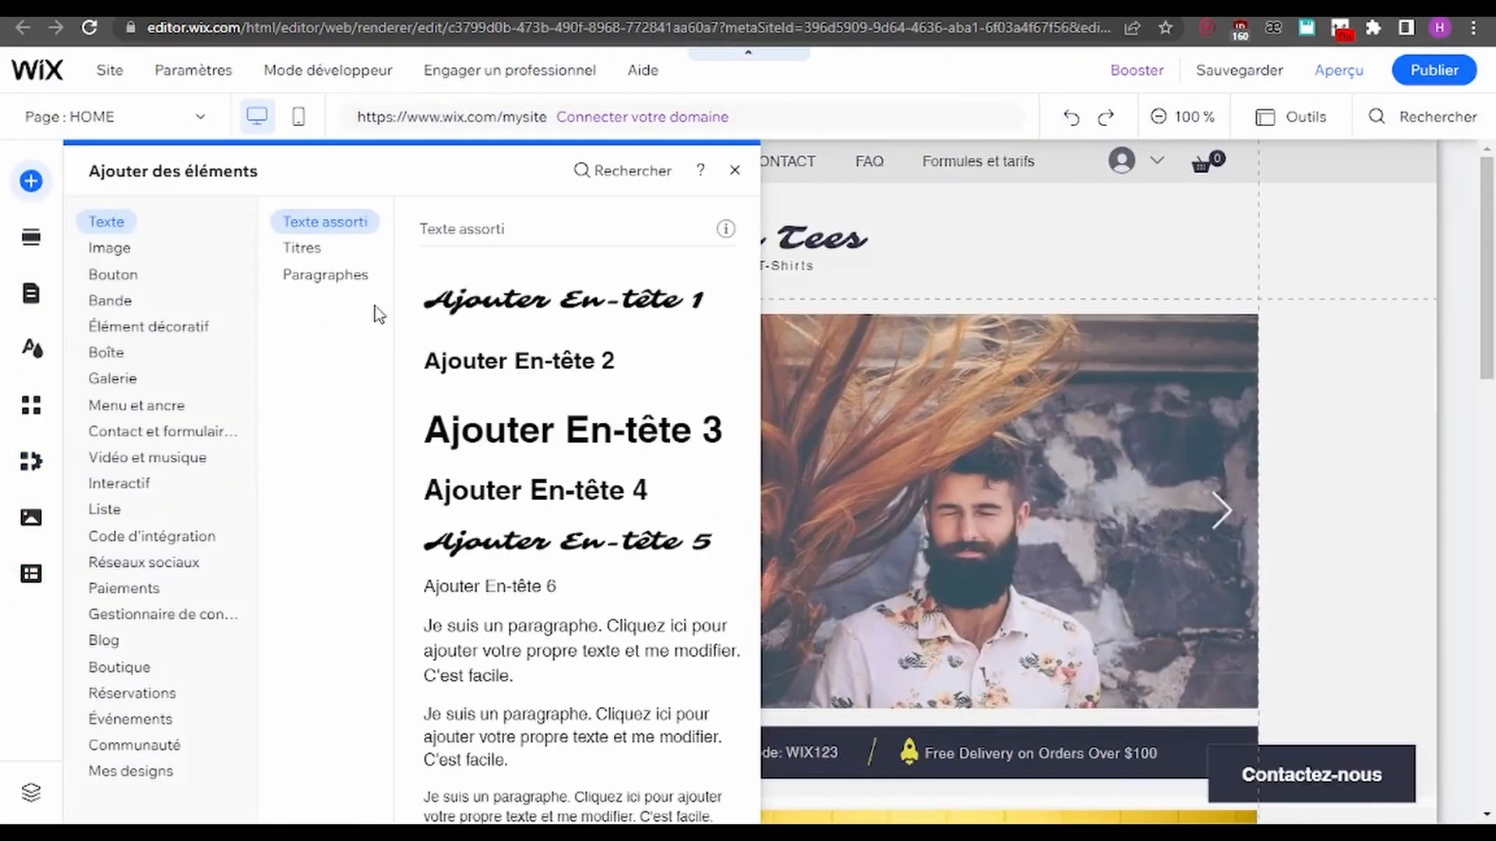
mouse_move(494, 424)
left_mouse_down()
mouse_move(909, 408)
mouse_move(490, 430)
left_mouse_up()
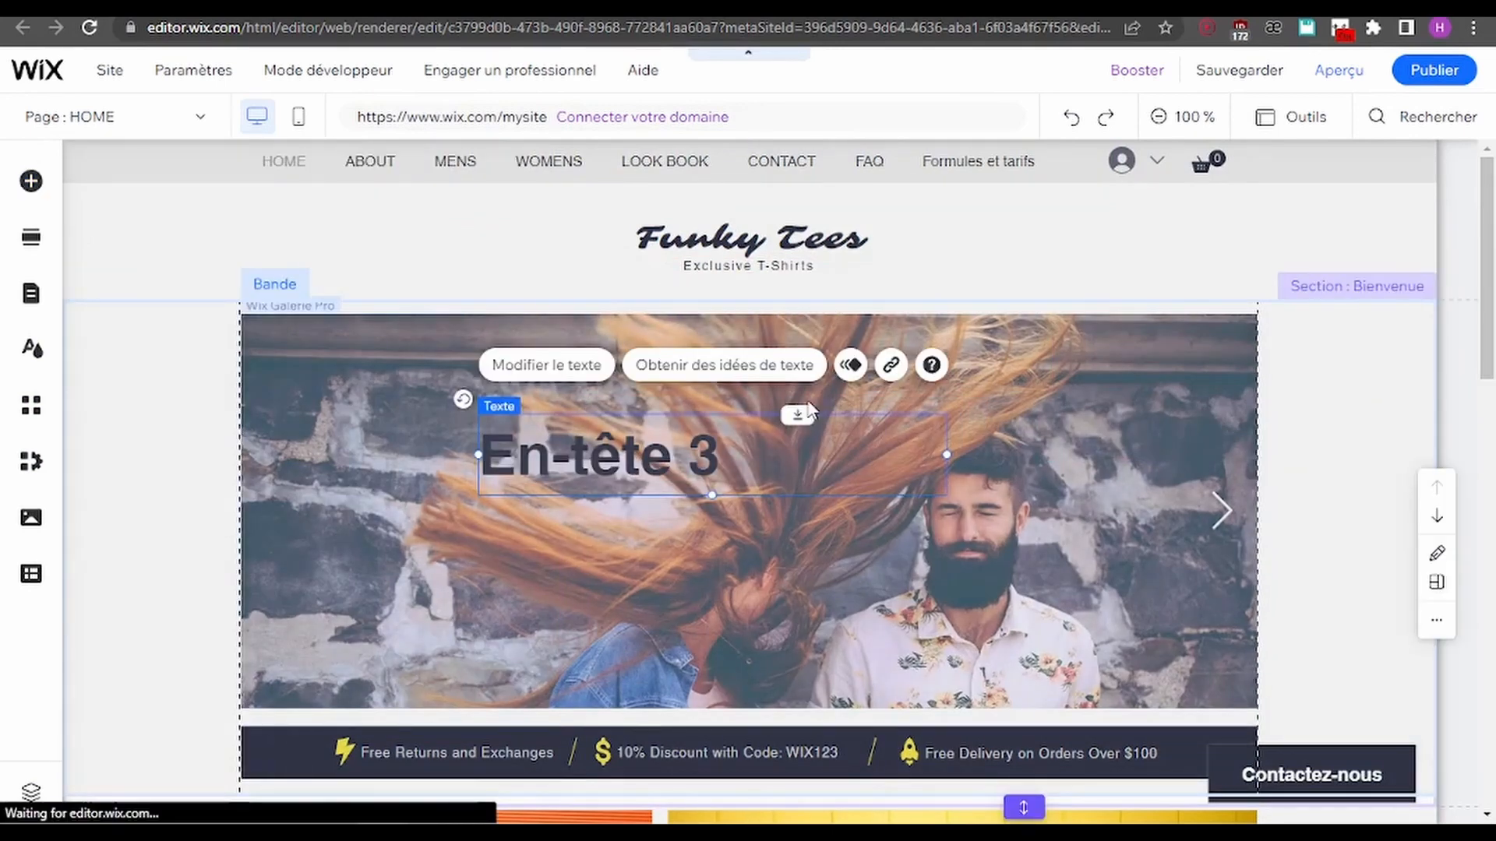
left_click(518, 370)
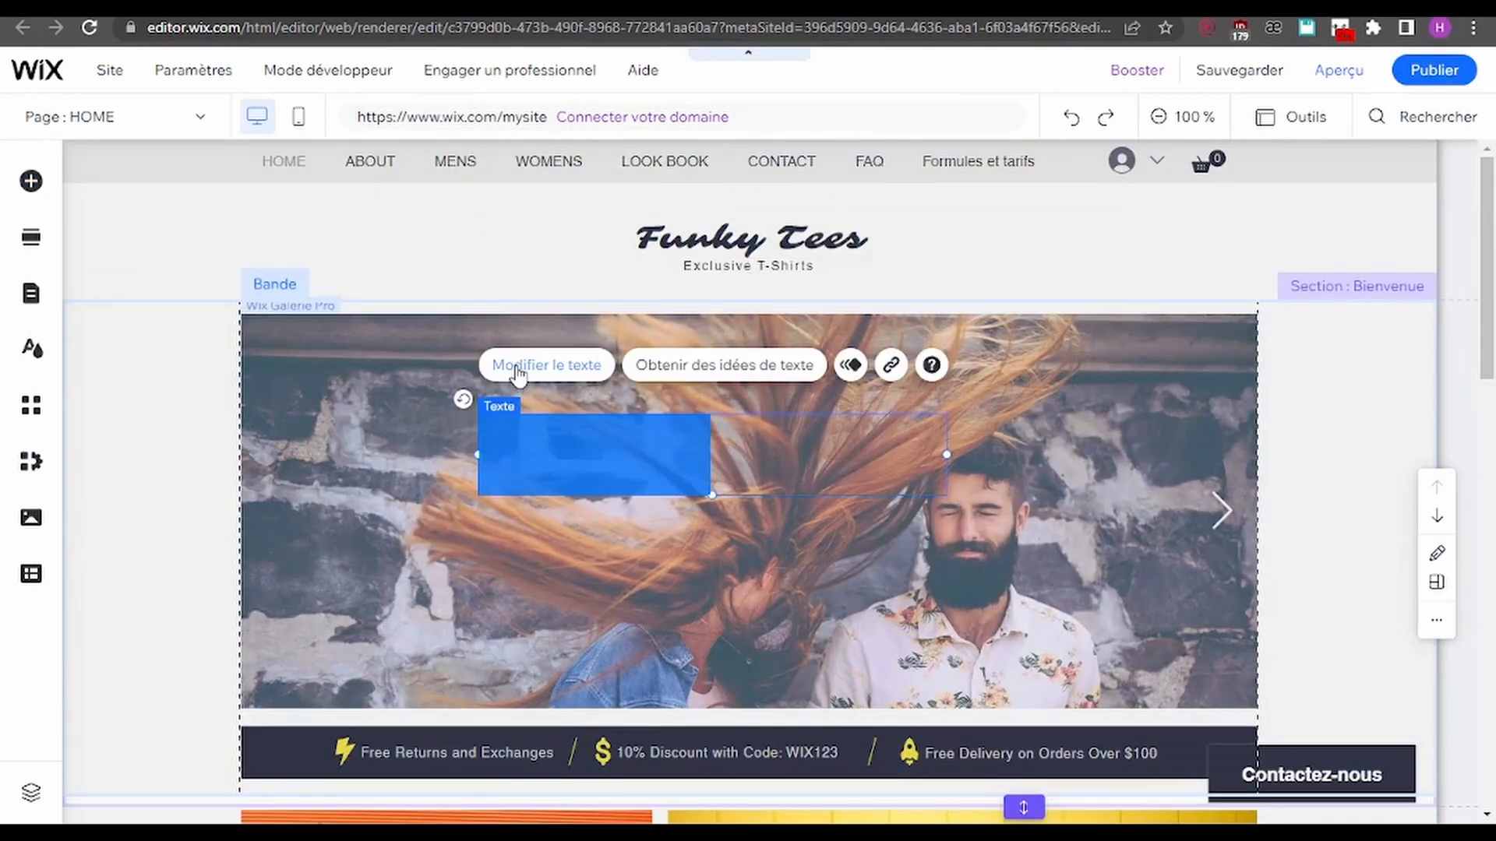
left_click(640, 456)
left_click(621, 456)
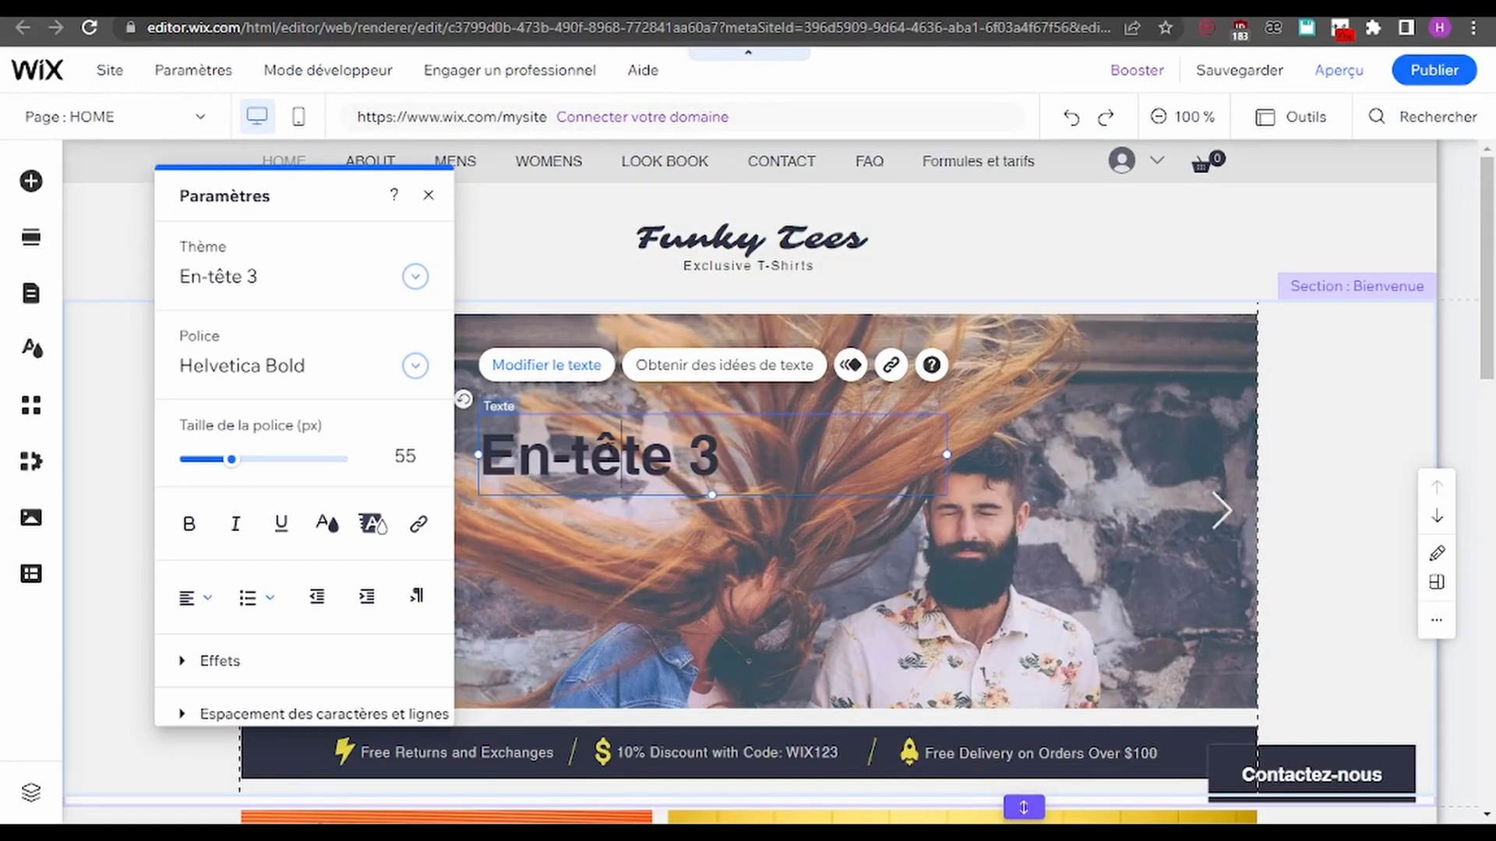
left_click(673, 456)
left_click_drag(720, 458, 478, 460)
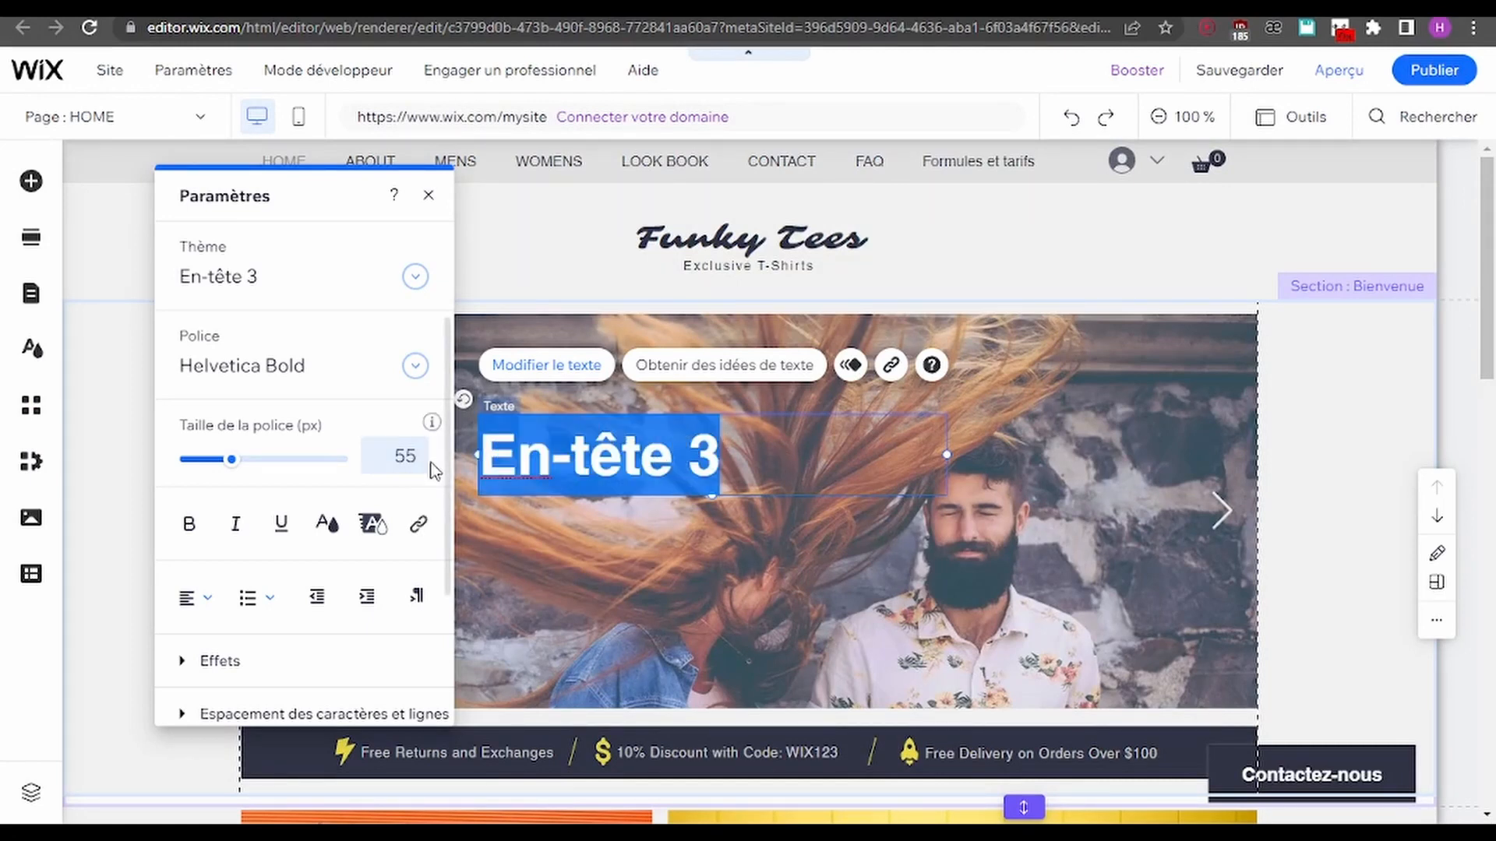
type("Texte ici")
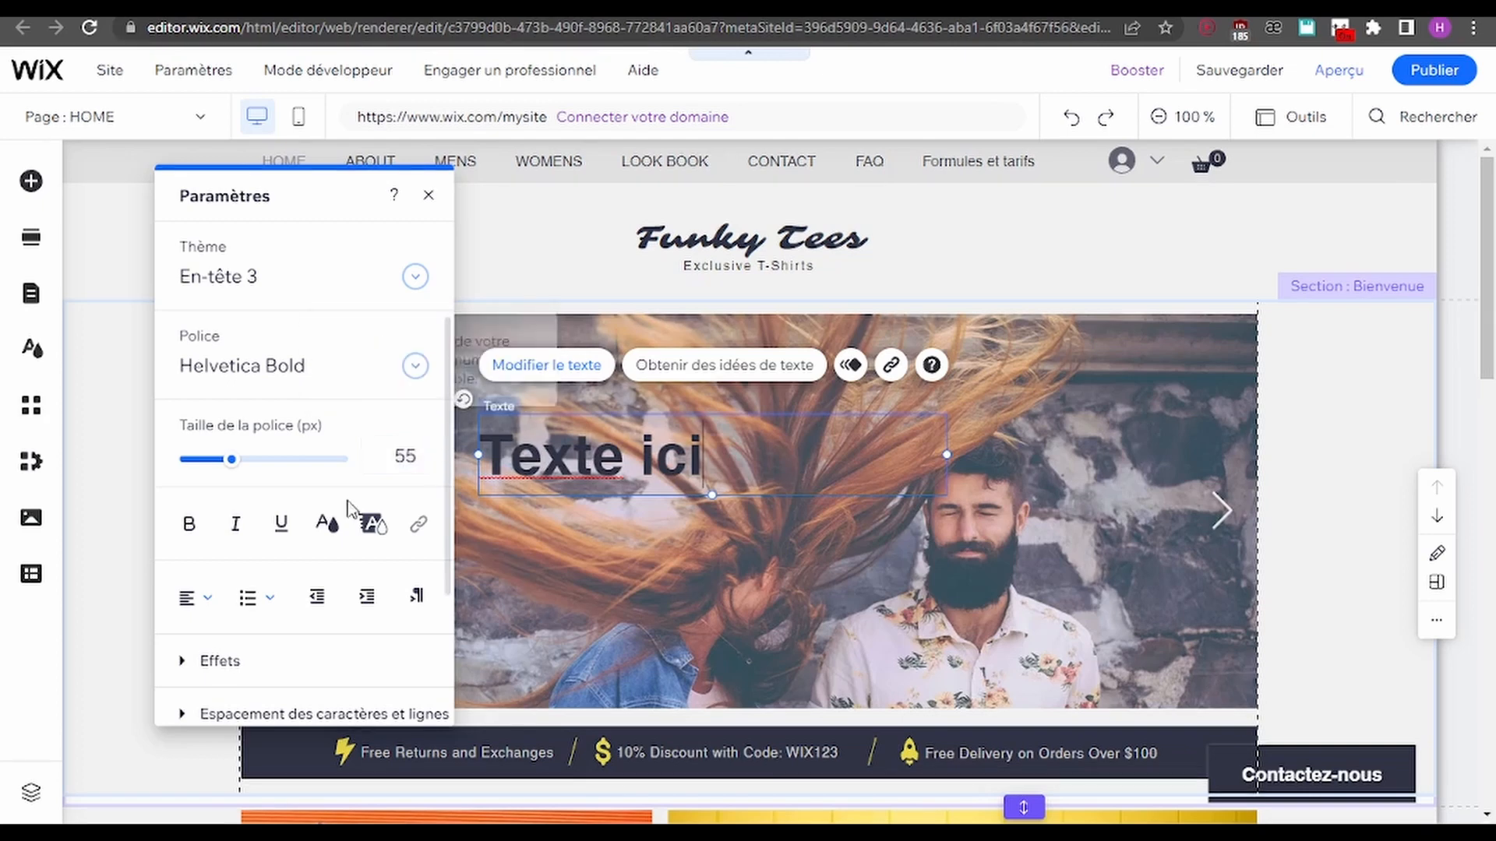
Try several custom text colours on the "Texte ici" heading, ending on white #FFFFFF
key("ctrl+a")
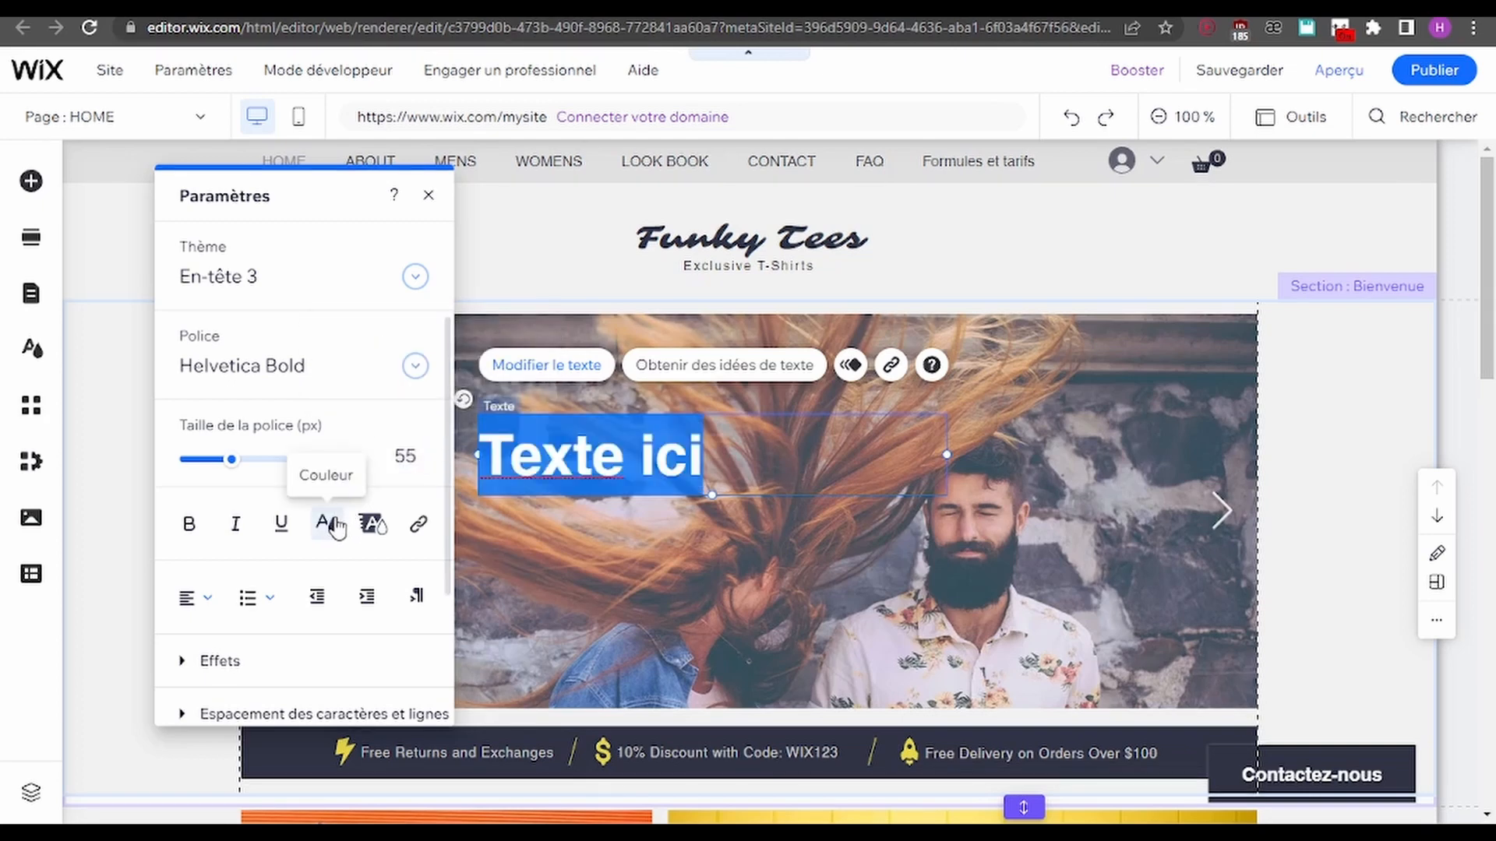
left_click(327, 524)
left_click(293, 469)
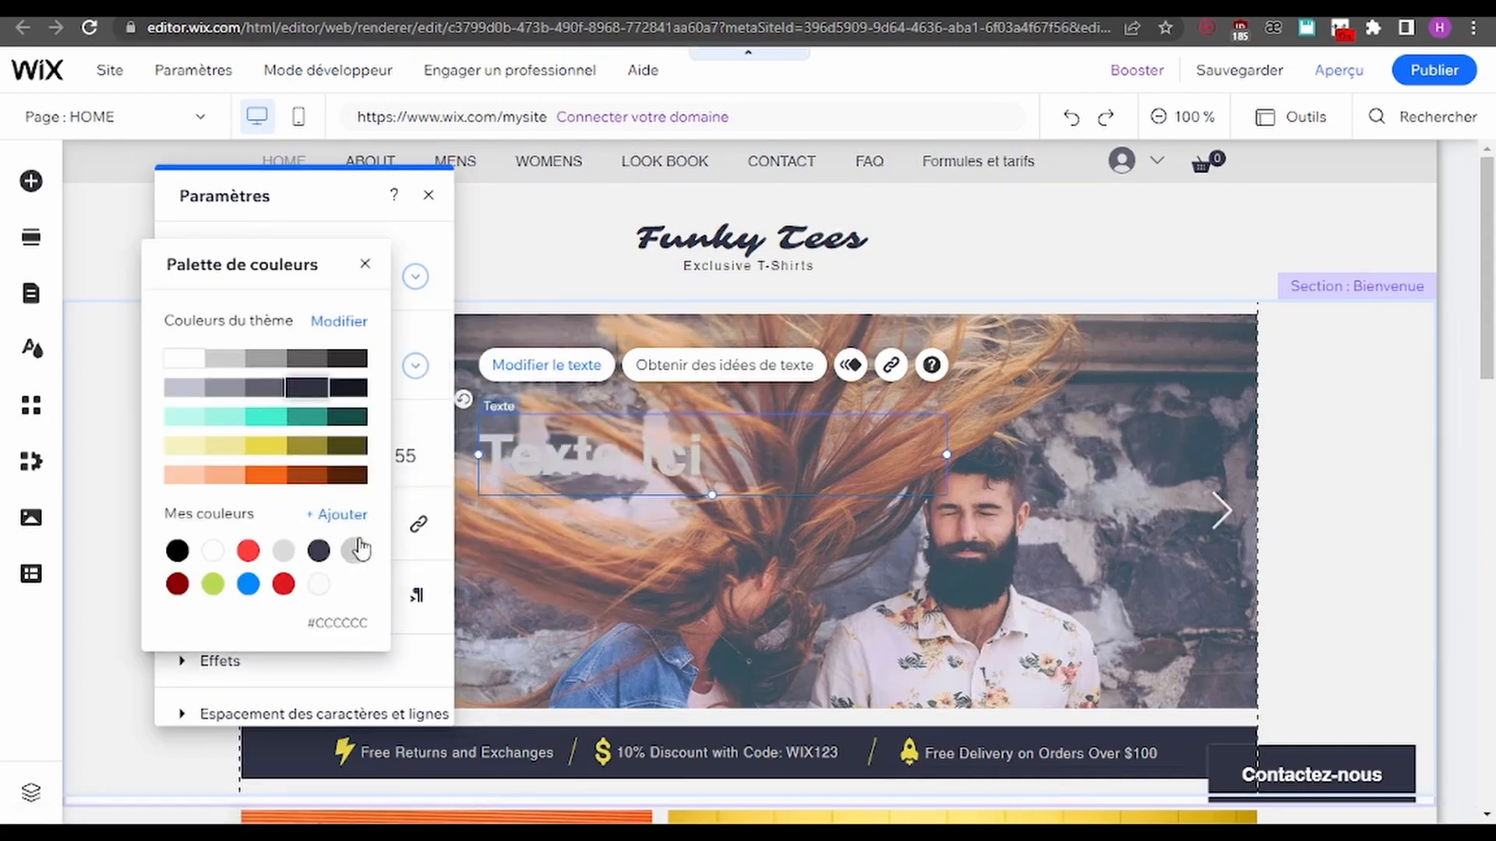
left_click(340, 517)
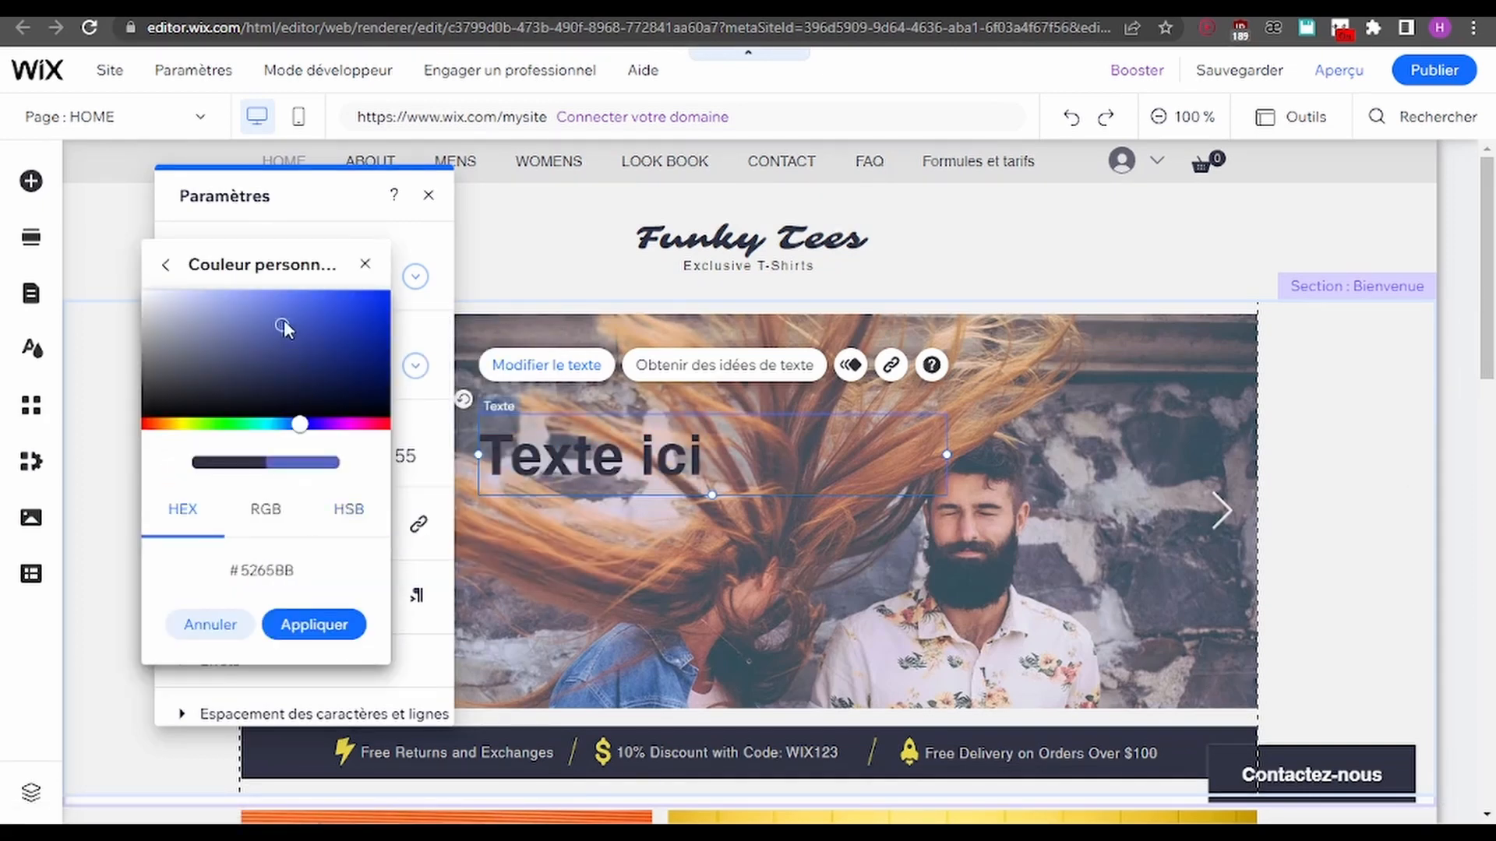
left_click_drag(284, 327, 326, 320)
left_click_drag(300, 423, 260, 424)
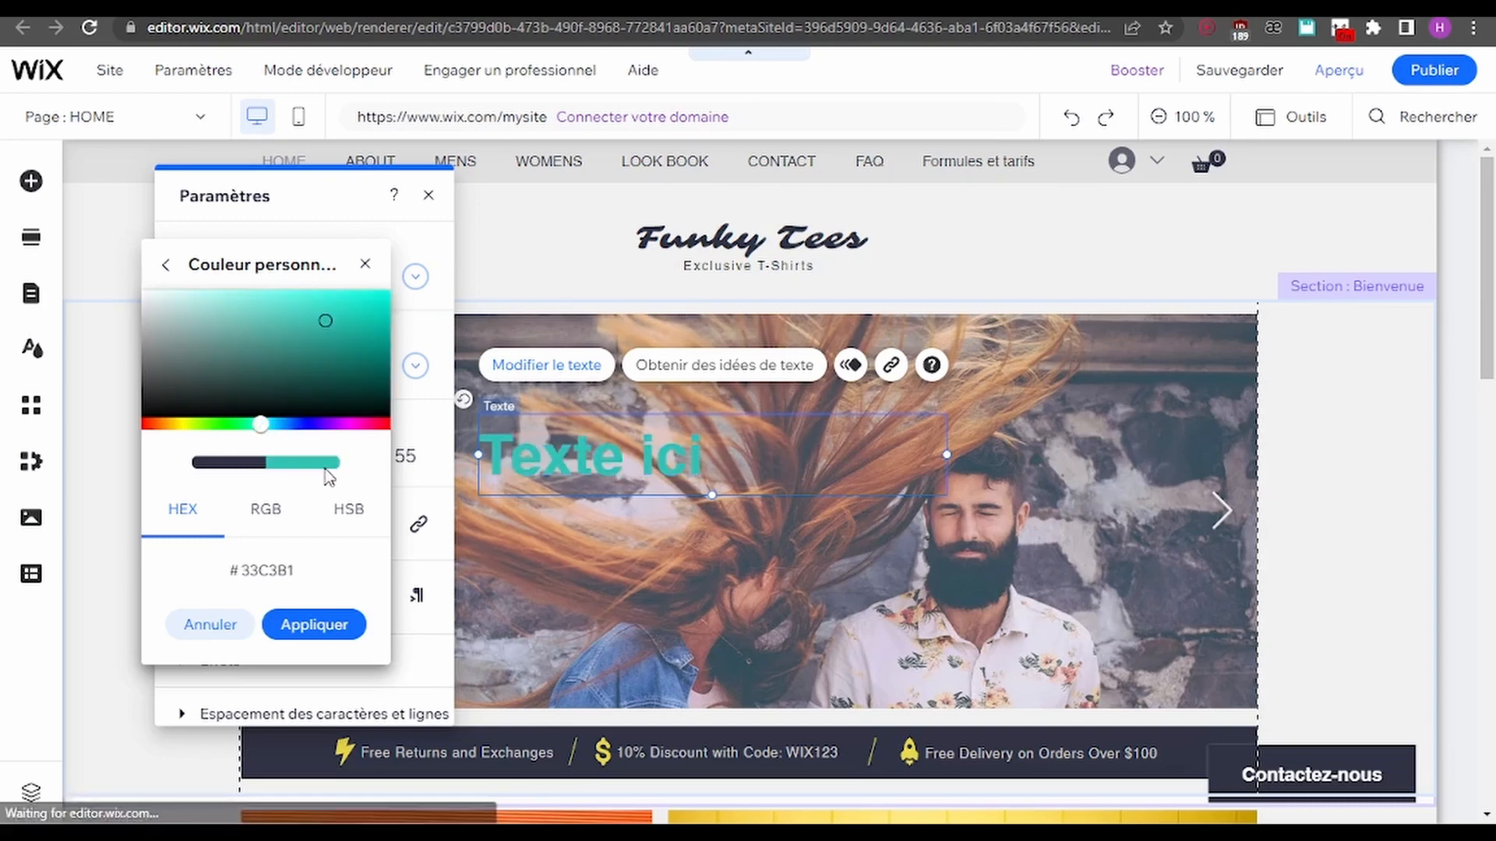
left_click_drag(243, 321, 204, 296)
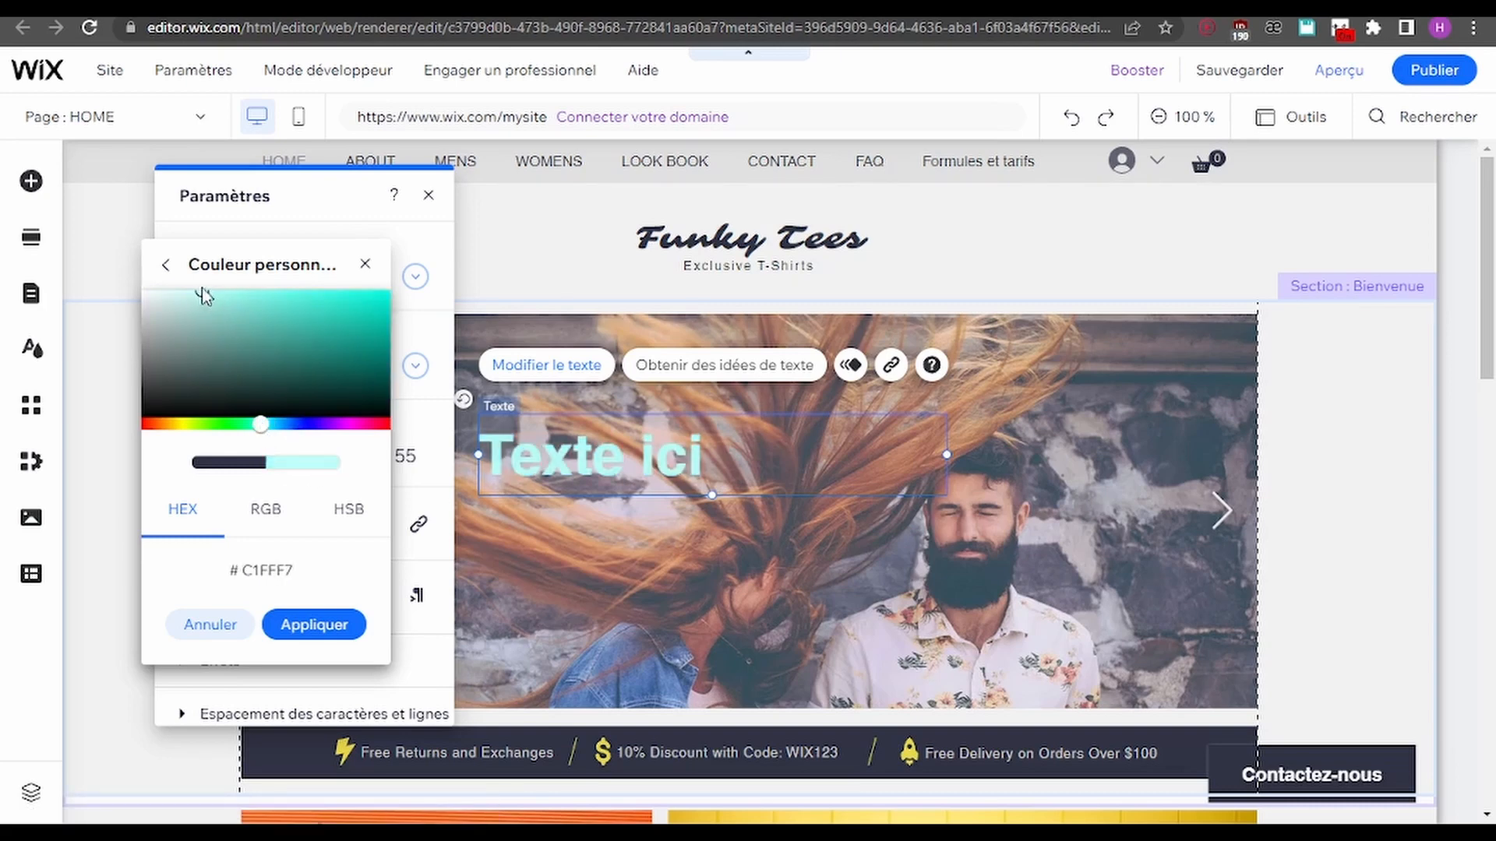
left_click(345, 425)
left_click(167, 415)
left_click(173, 424)
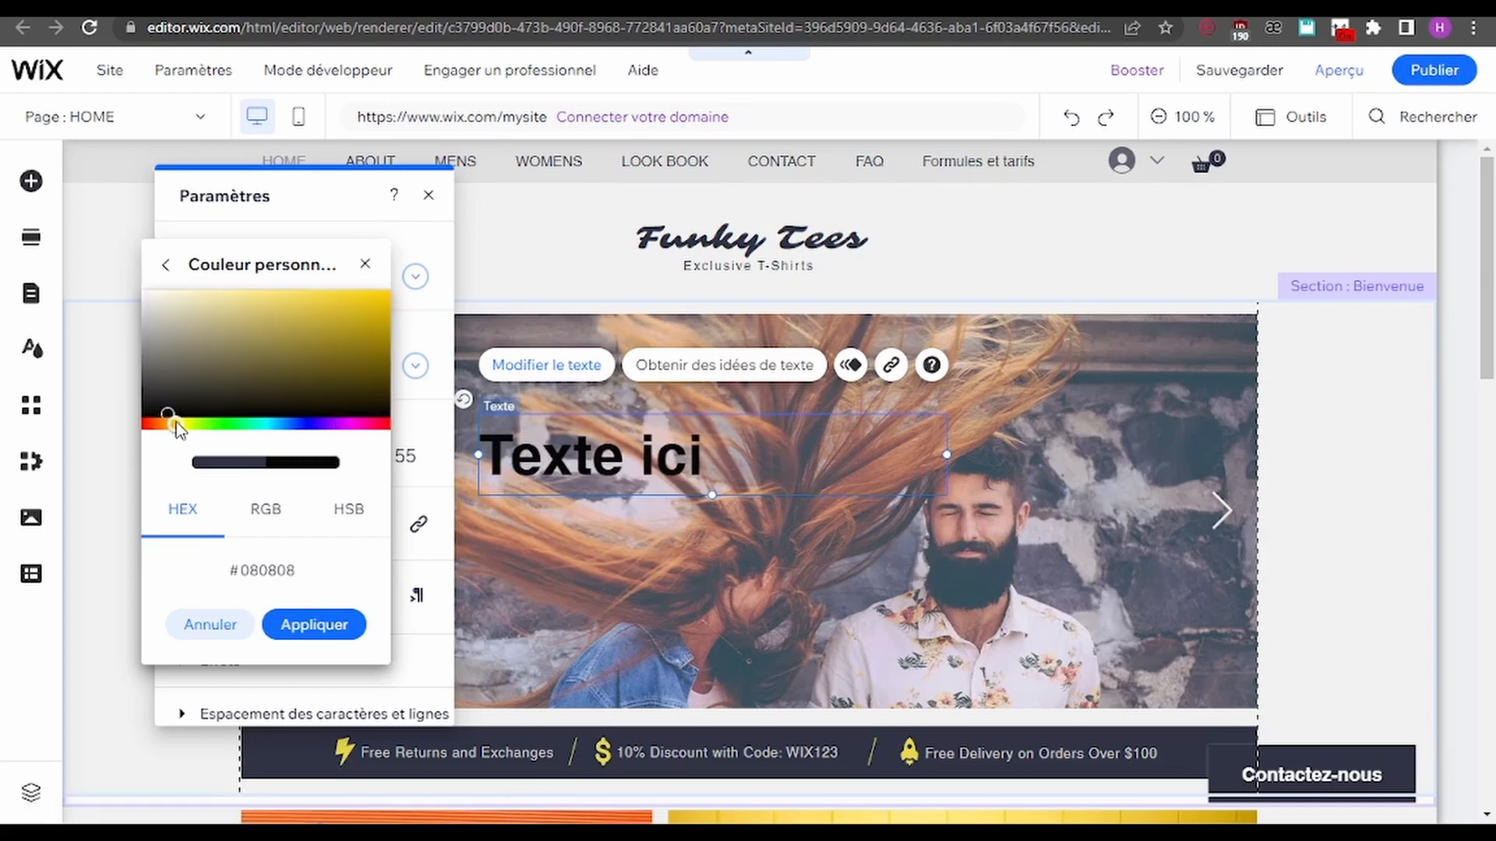
left_click(324, 317)
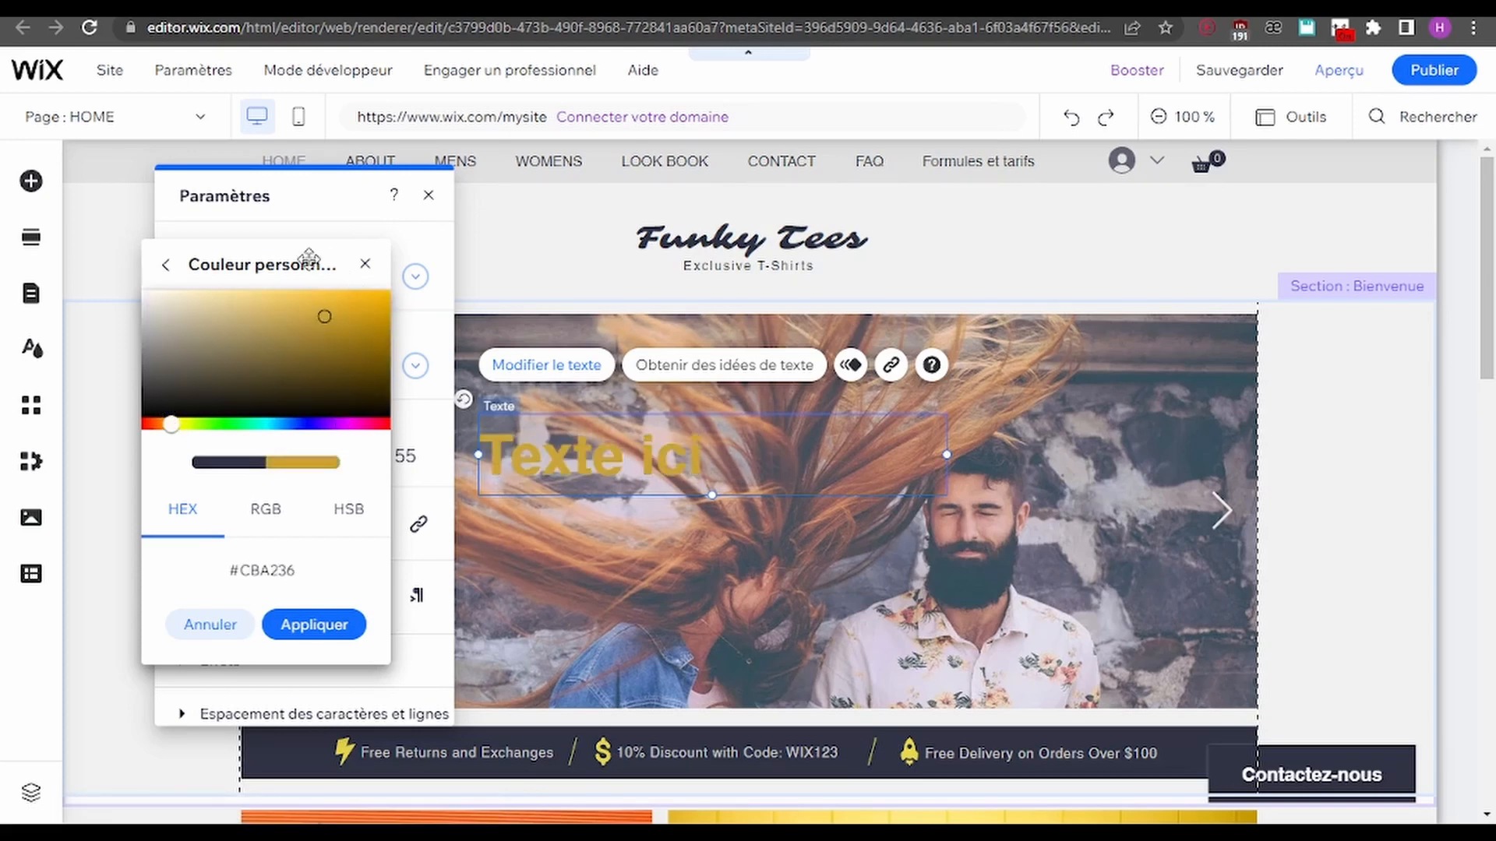
left_click_drag(275, 330, 180, 287)
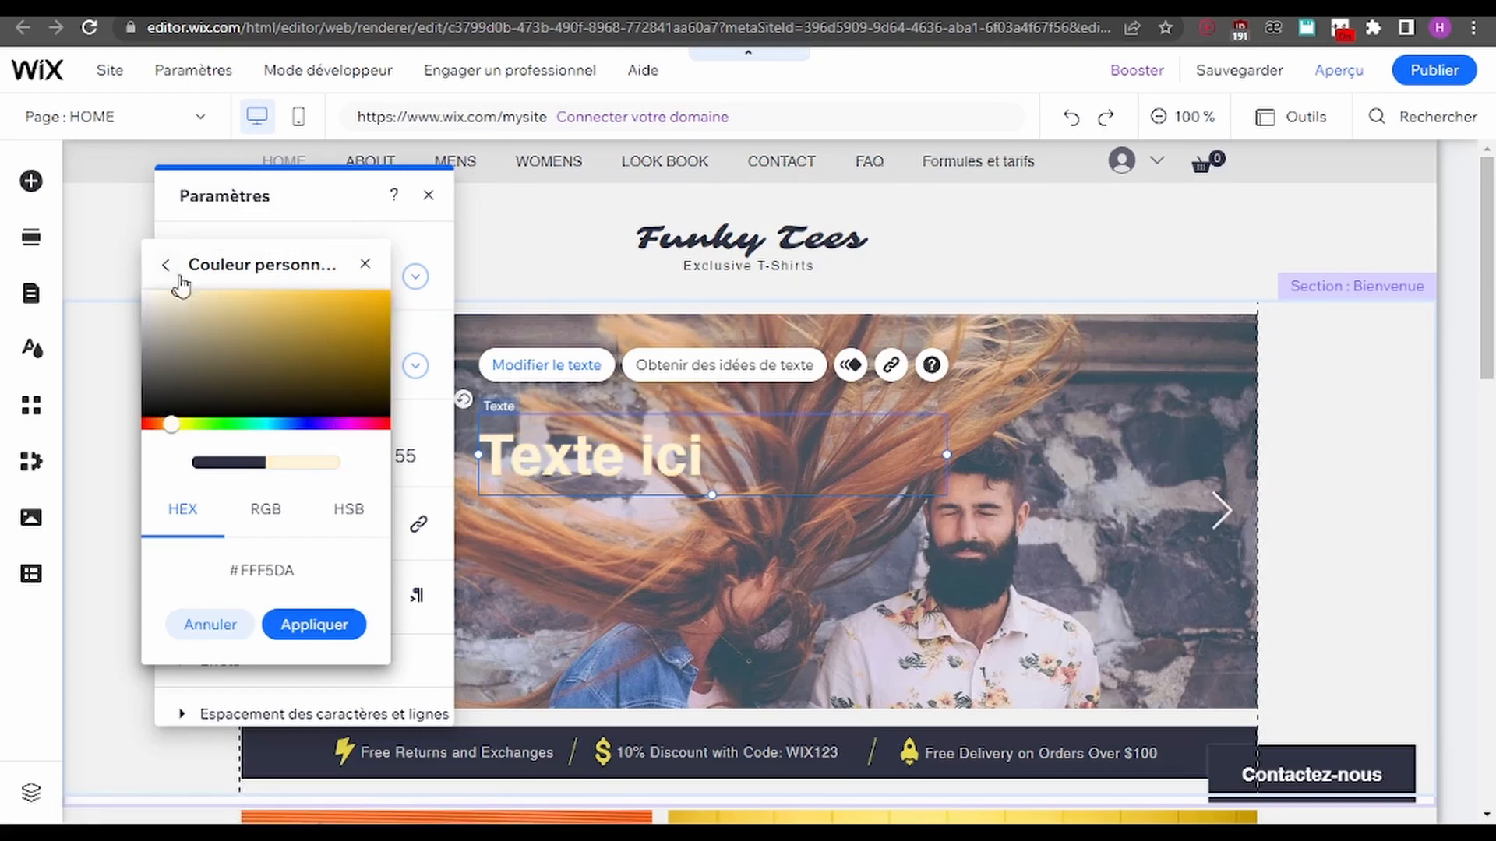
left_click(294, 426)
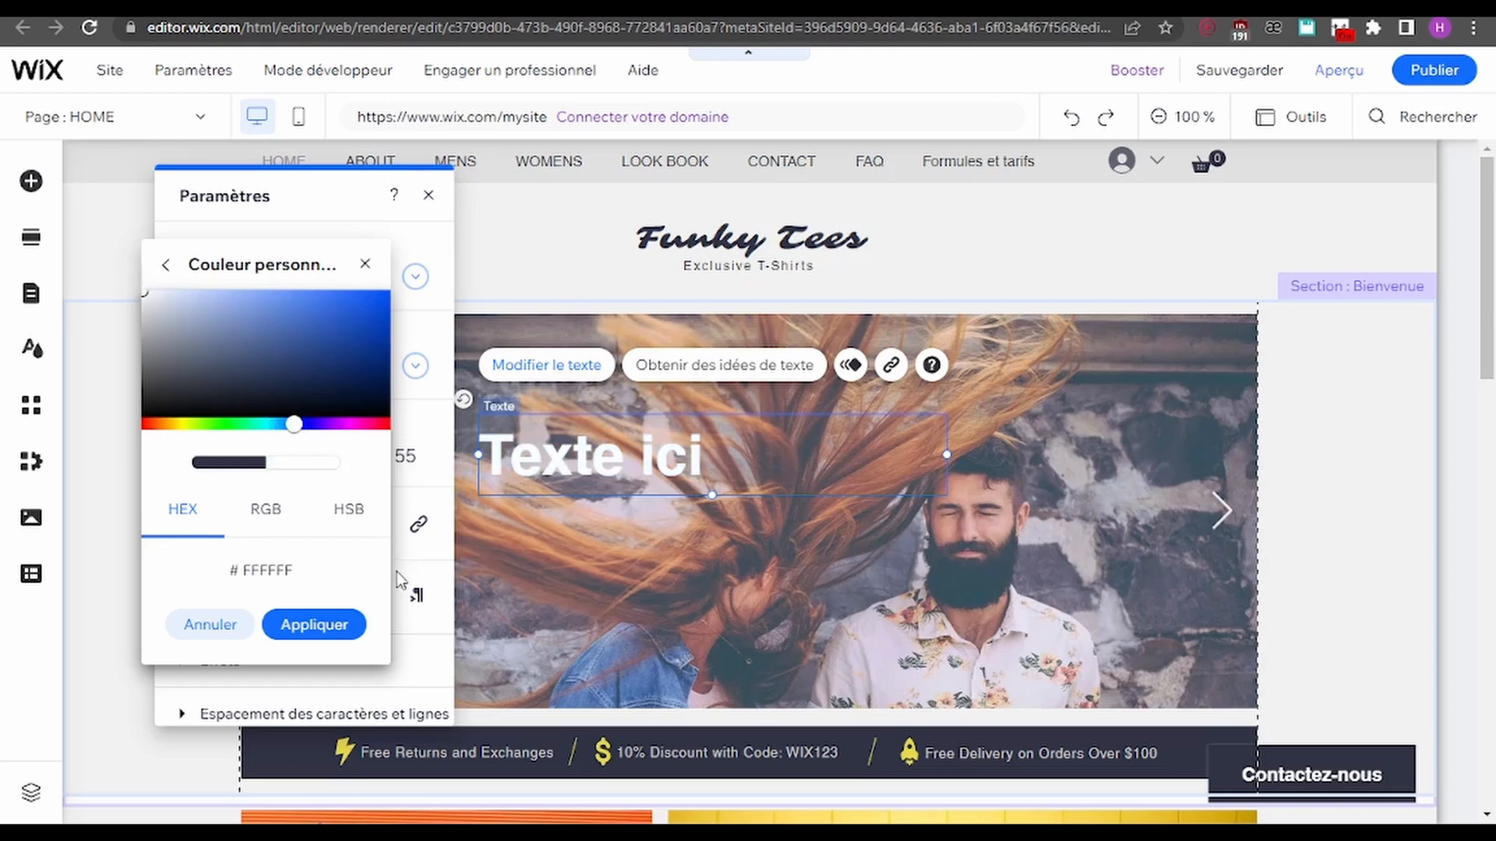
left_click(528, 450)
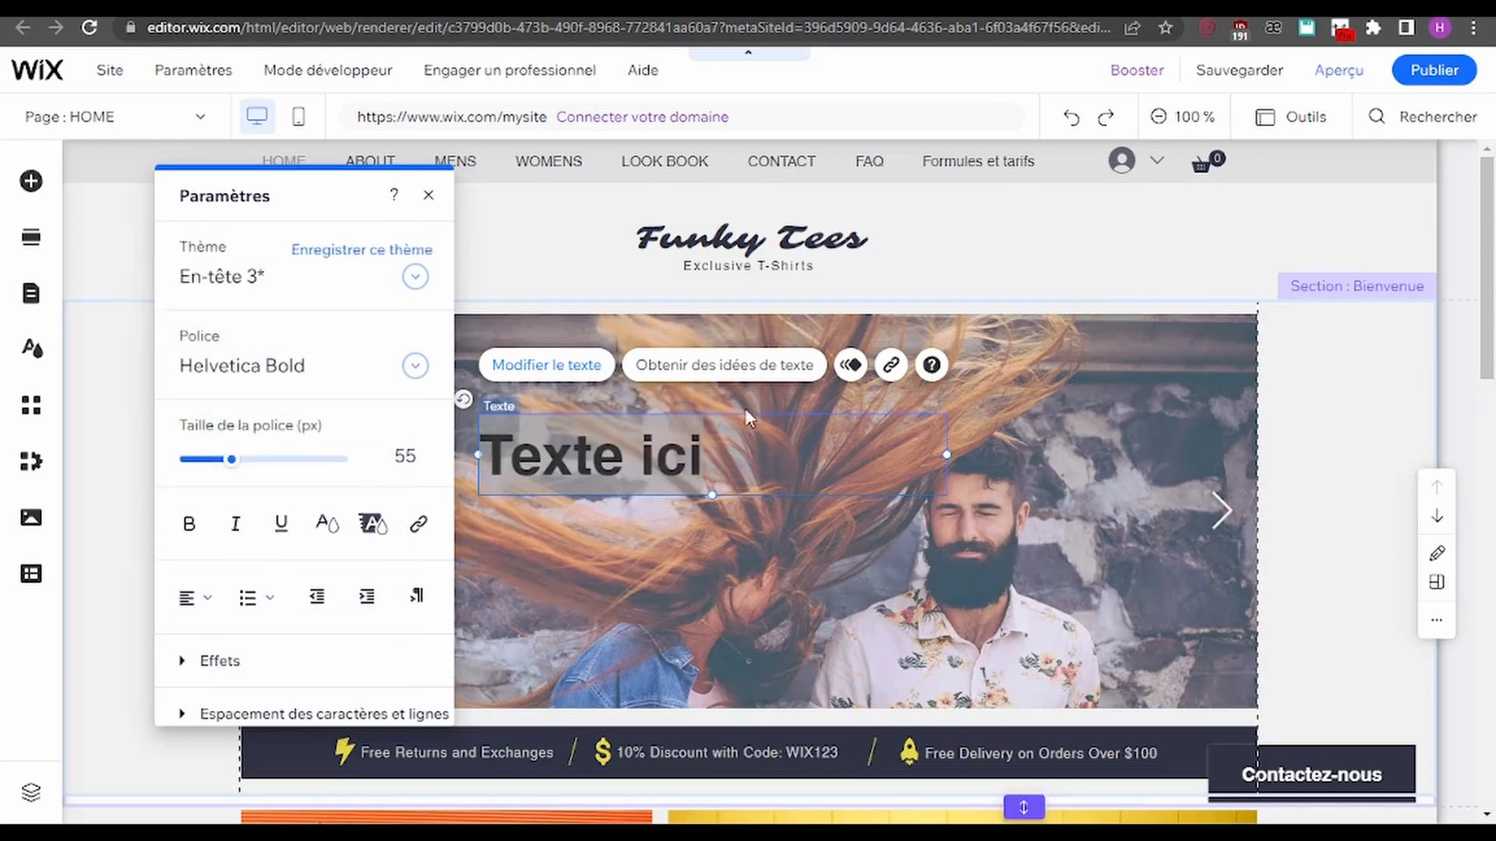
Add the custom pale yellow #FDFFA1 to the saved colours and apply it to the "Texte ici" heading
left_click(328, 545)
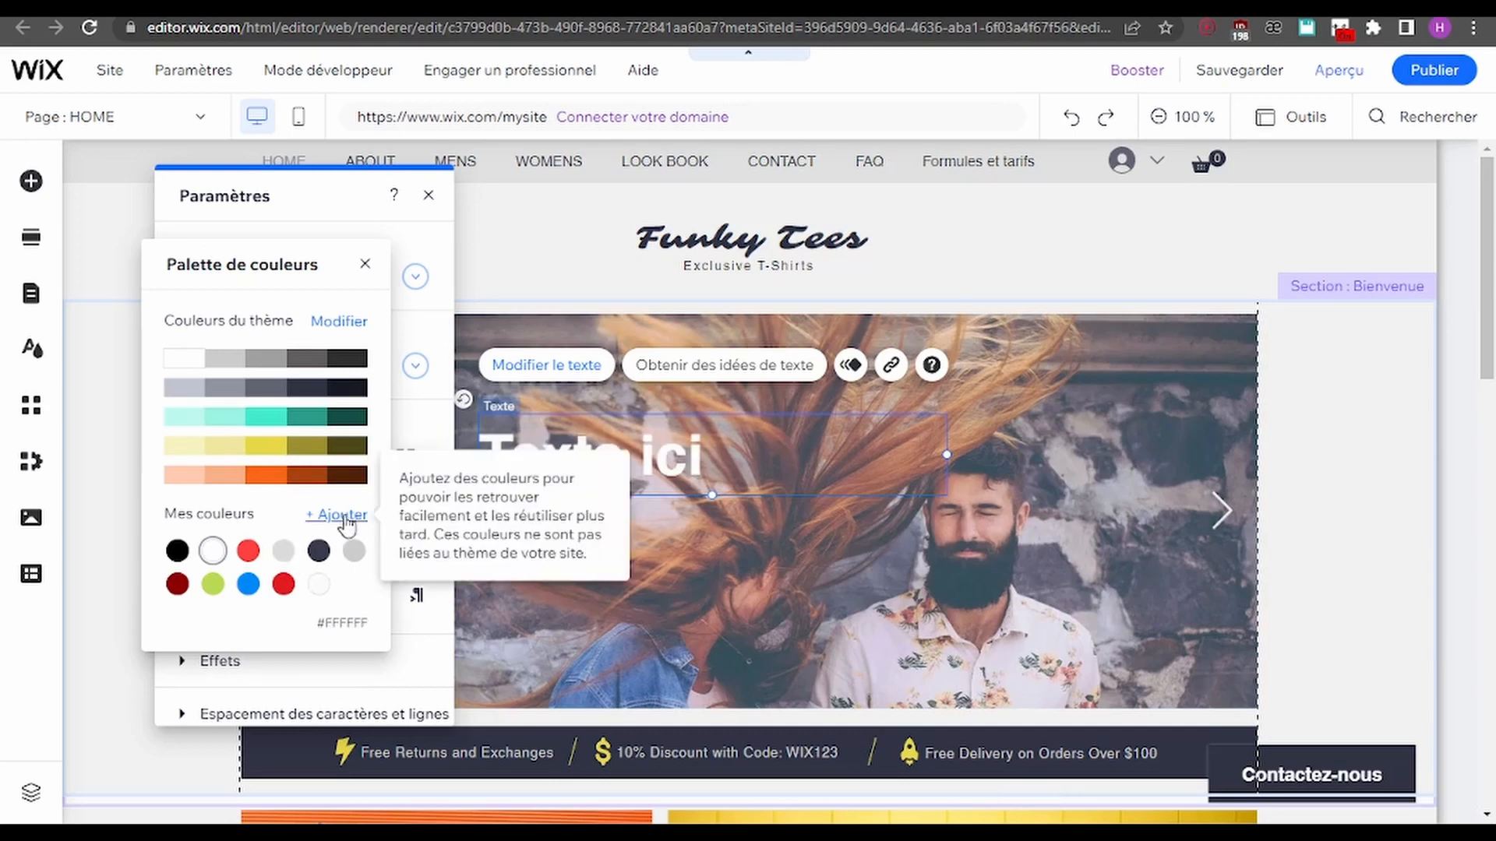
left_click(343, 517)
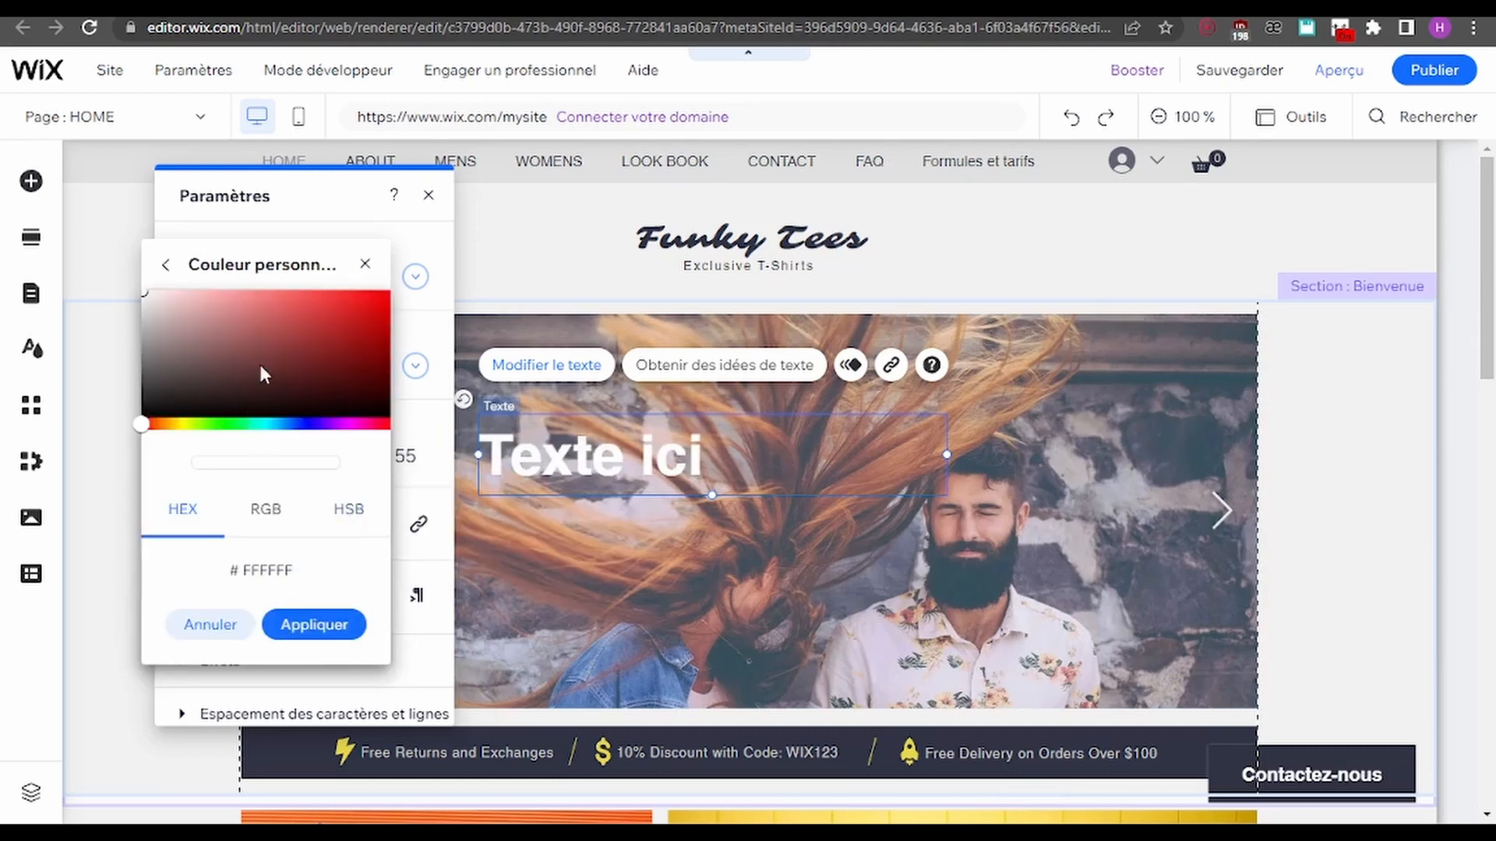
mouse_move(316, 310)
left_mouse_down()
mouse_move(251, 278)
mouse_move(294, 240)
left_mouse_up()
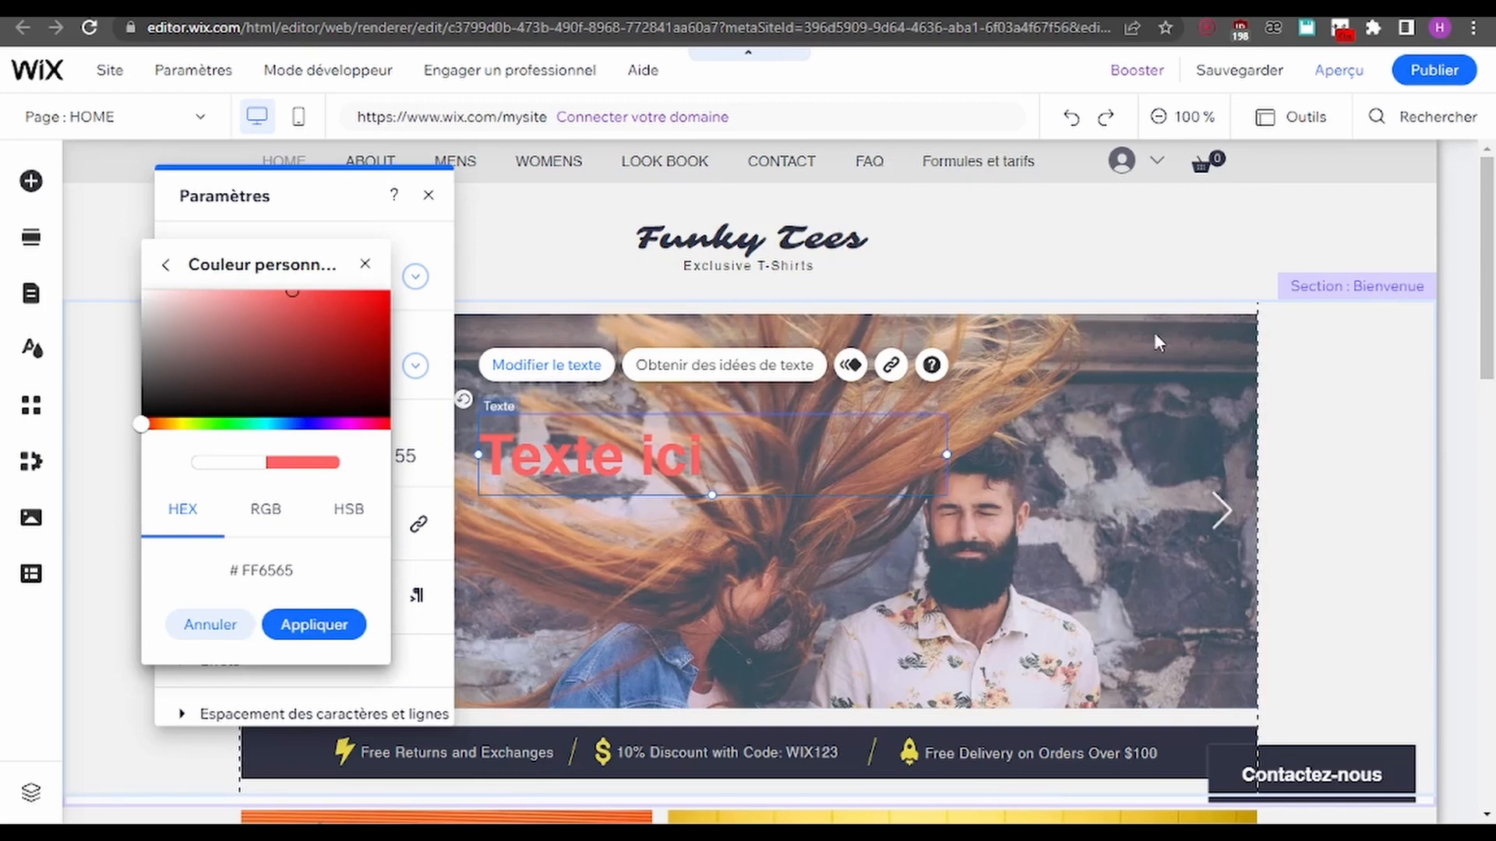
left_click_drag(175, 427, 184, 424)
mouse_move(256, 325)
left_mouse_down()
mouse_move(320, 241)
mouse_move(306, 219)
left_mouse_up()
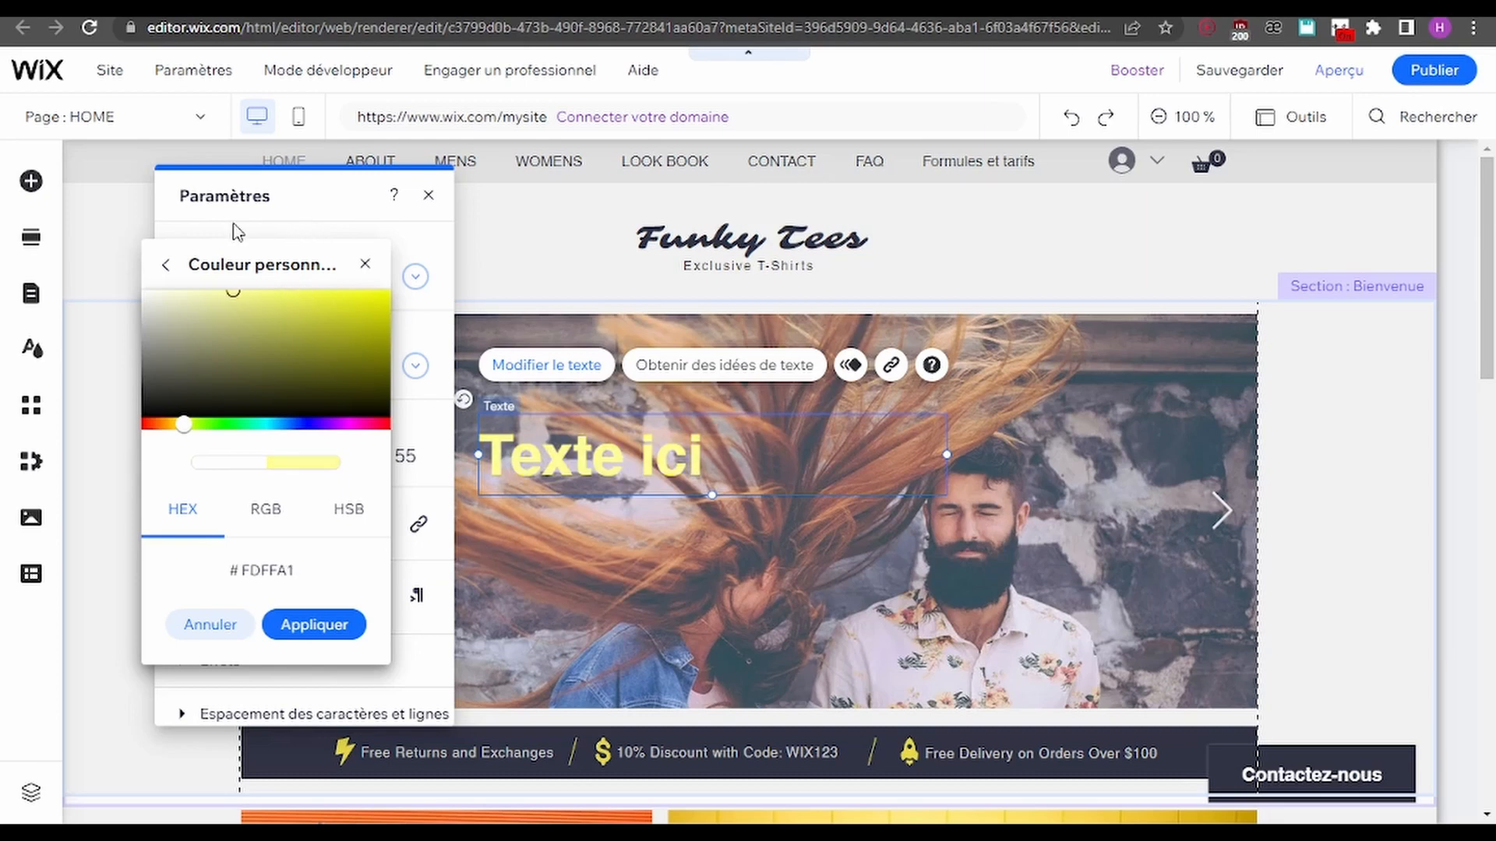
left_click(308, 624)
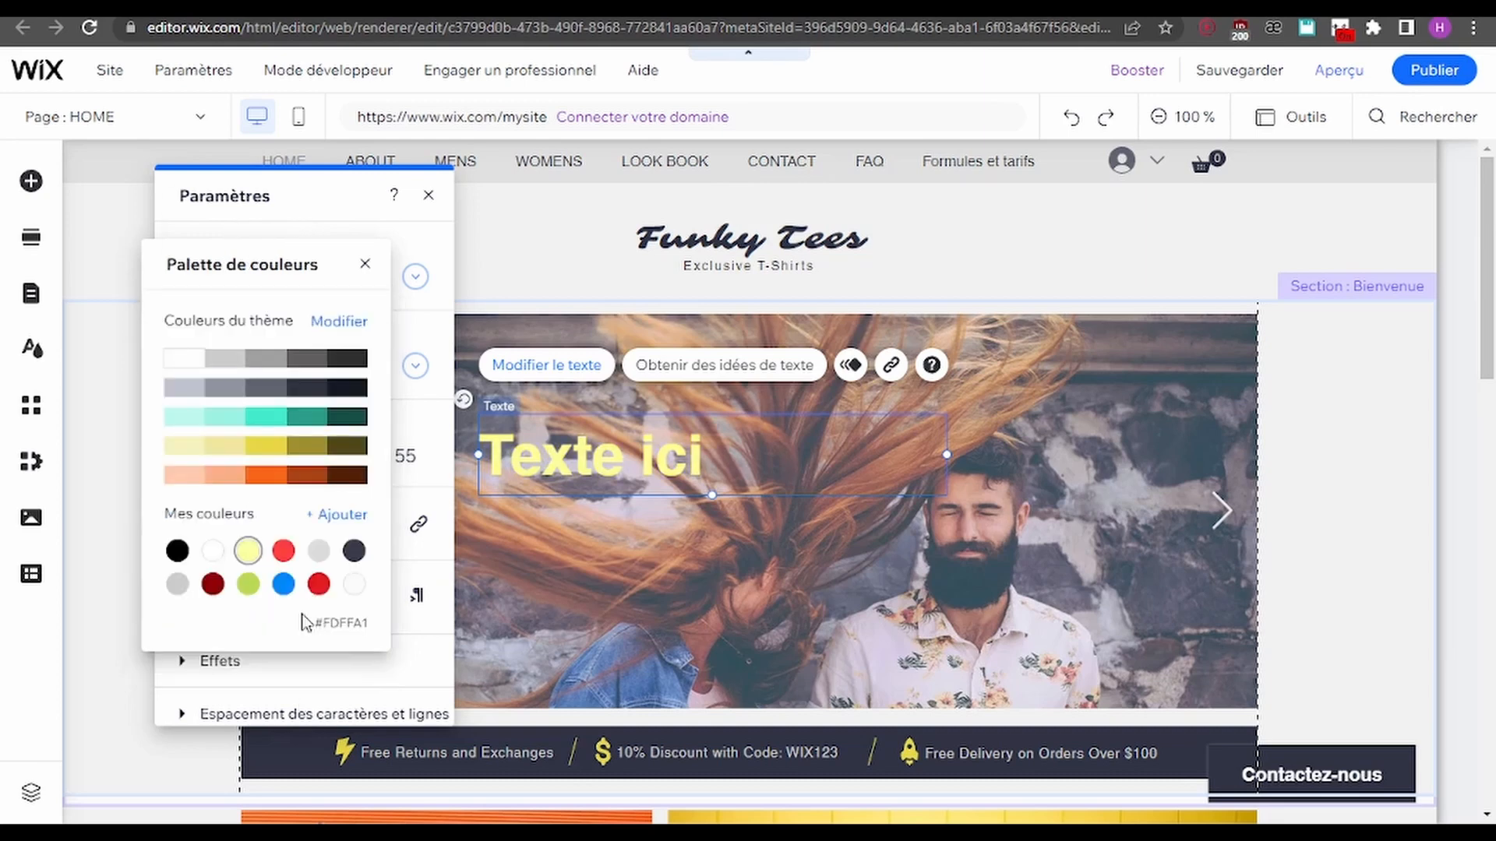
left_click(363, 673)
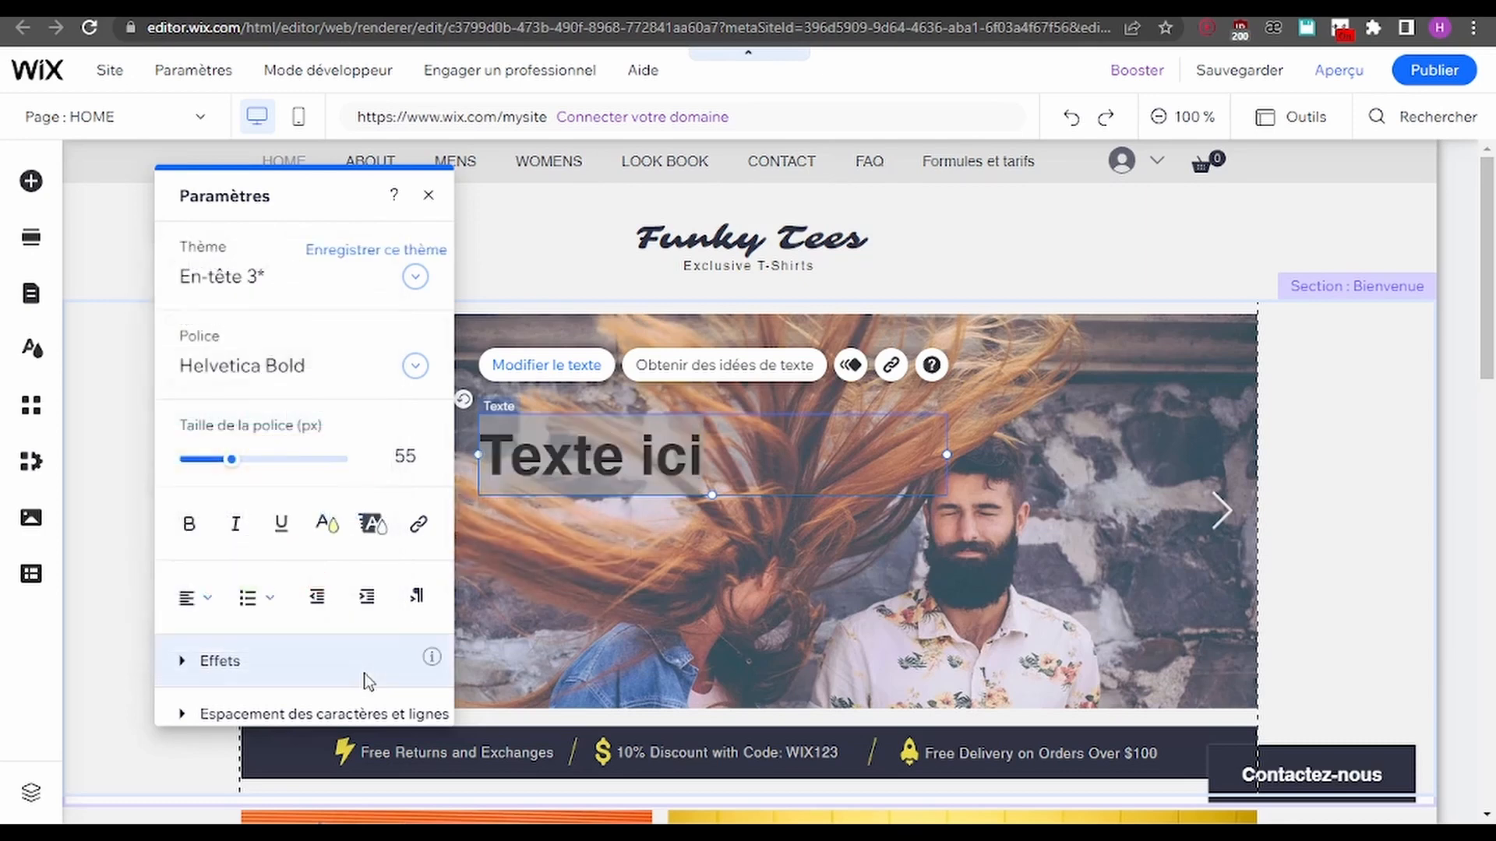
Open the site's colour theme customisation and examine the five theme colours against the sections of the home page
left_click(327, 526)
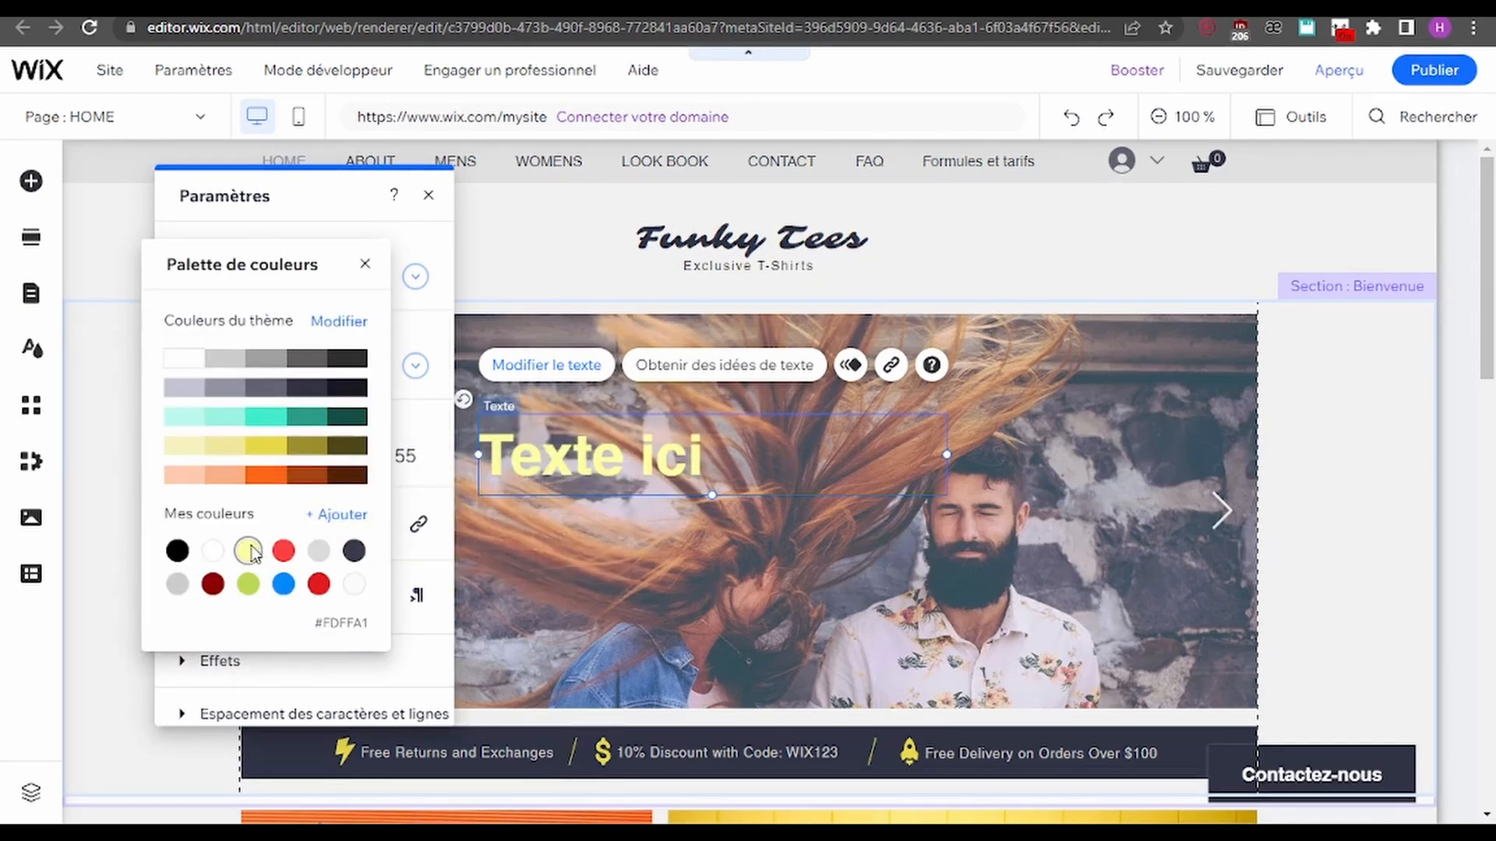
left_click(365, 264)
left_click(326, 523)
left_click(340, 320)
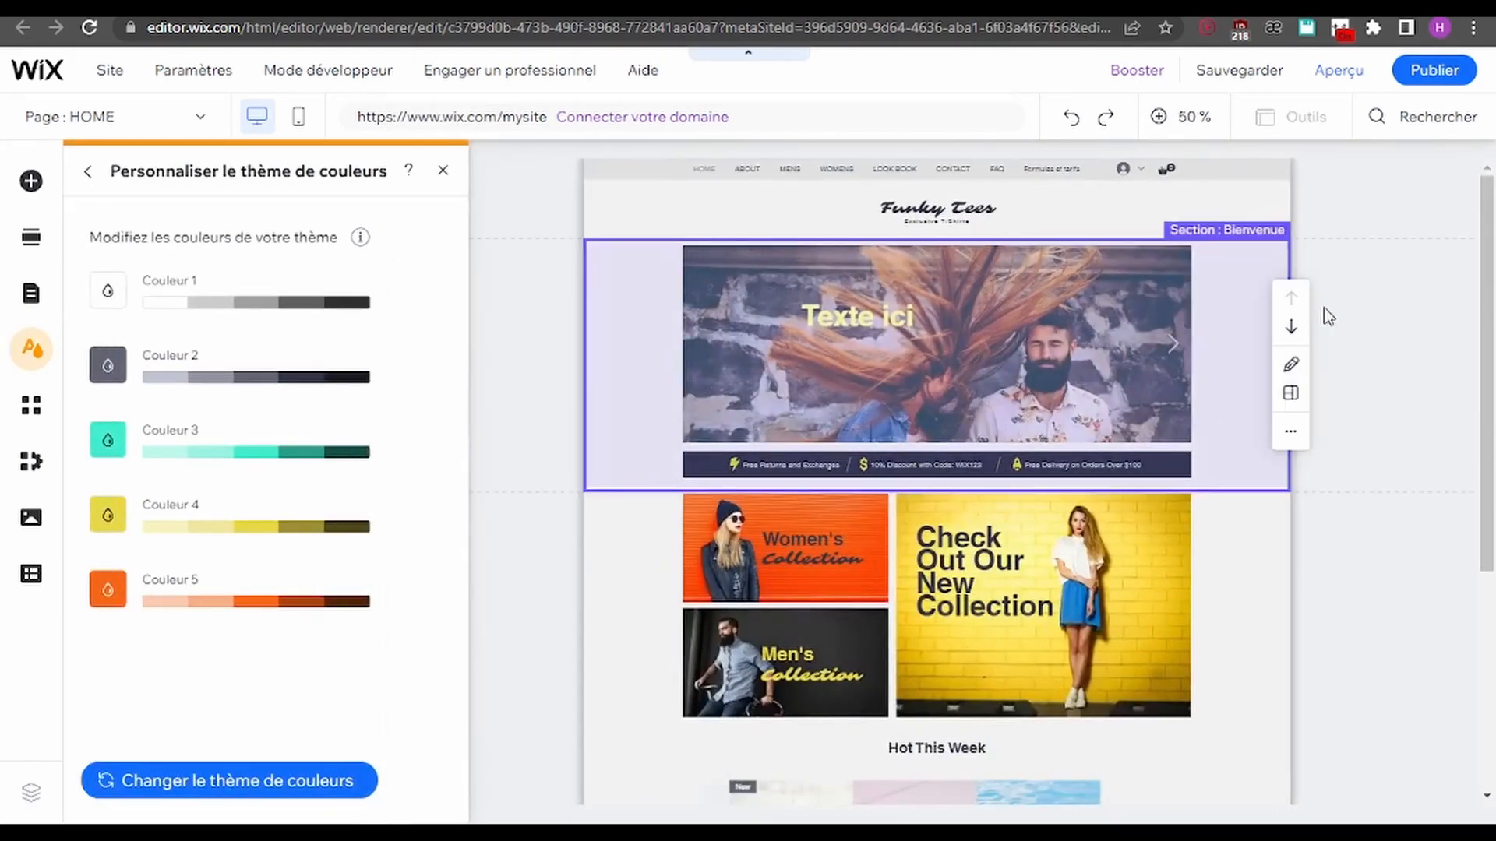
scroll(1353, 416, "down", 5)
scroll(1350, 430, "up", 1)
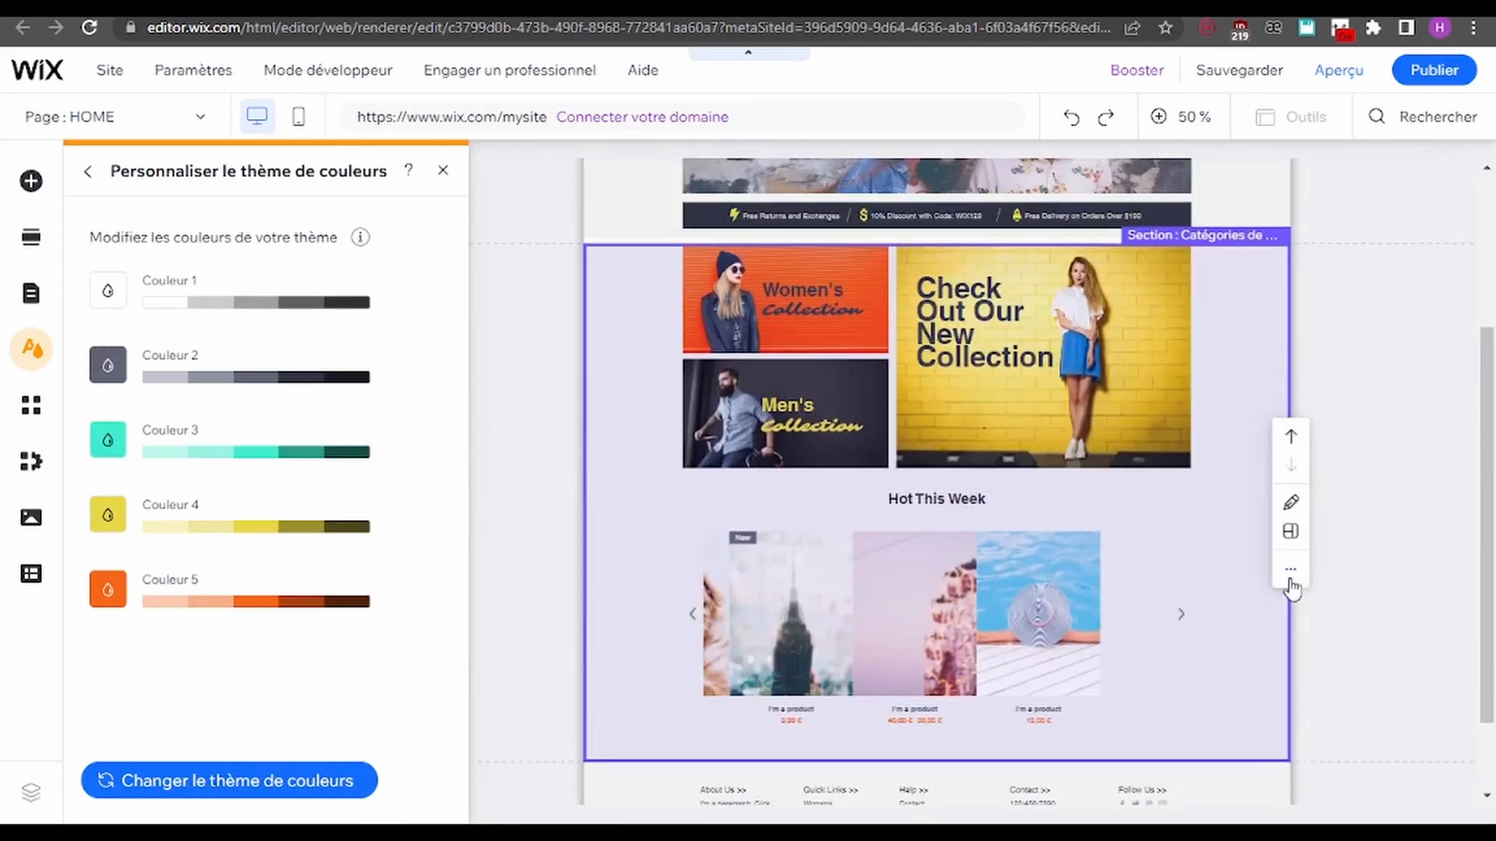
scroll(951, 467, "down", 2)
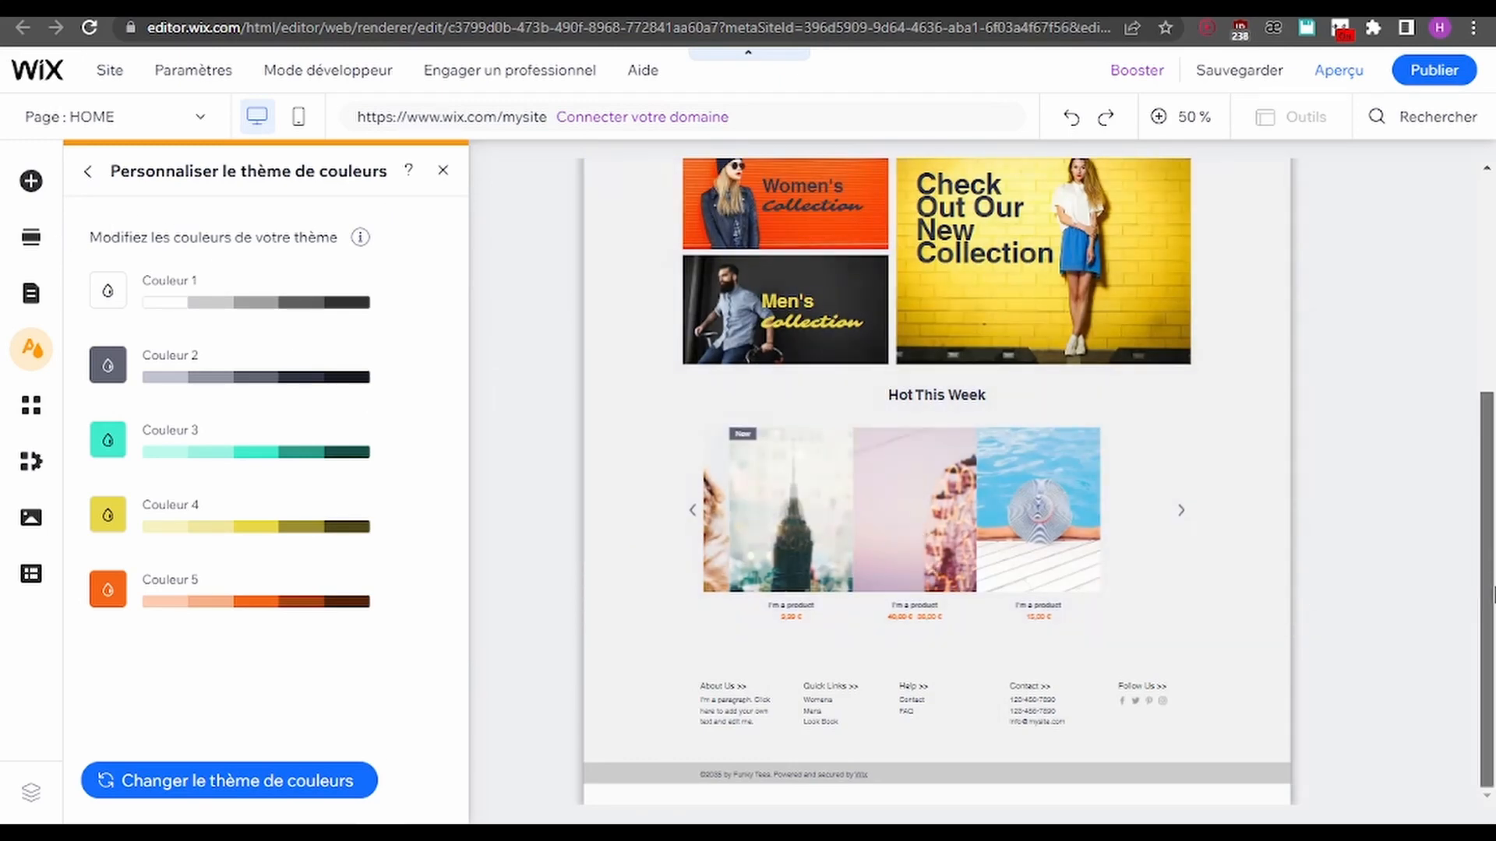
scroll(779, 623, "up", 5)
scroll(770, 628, "down", 3)
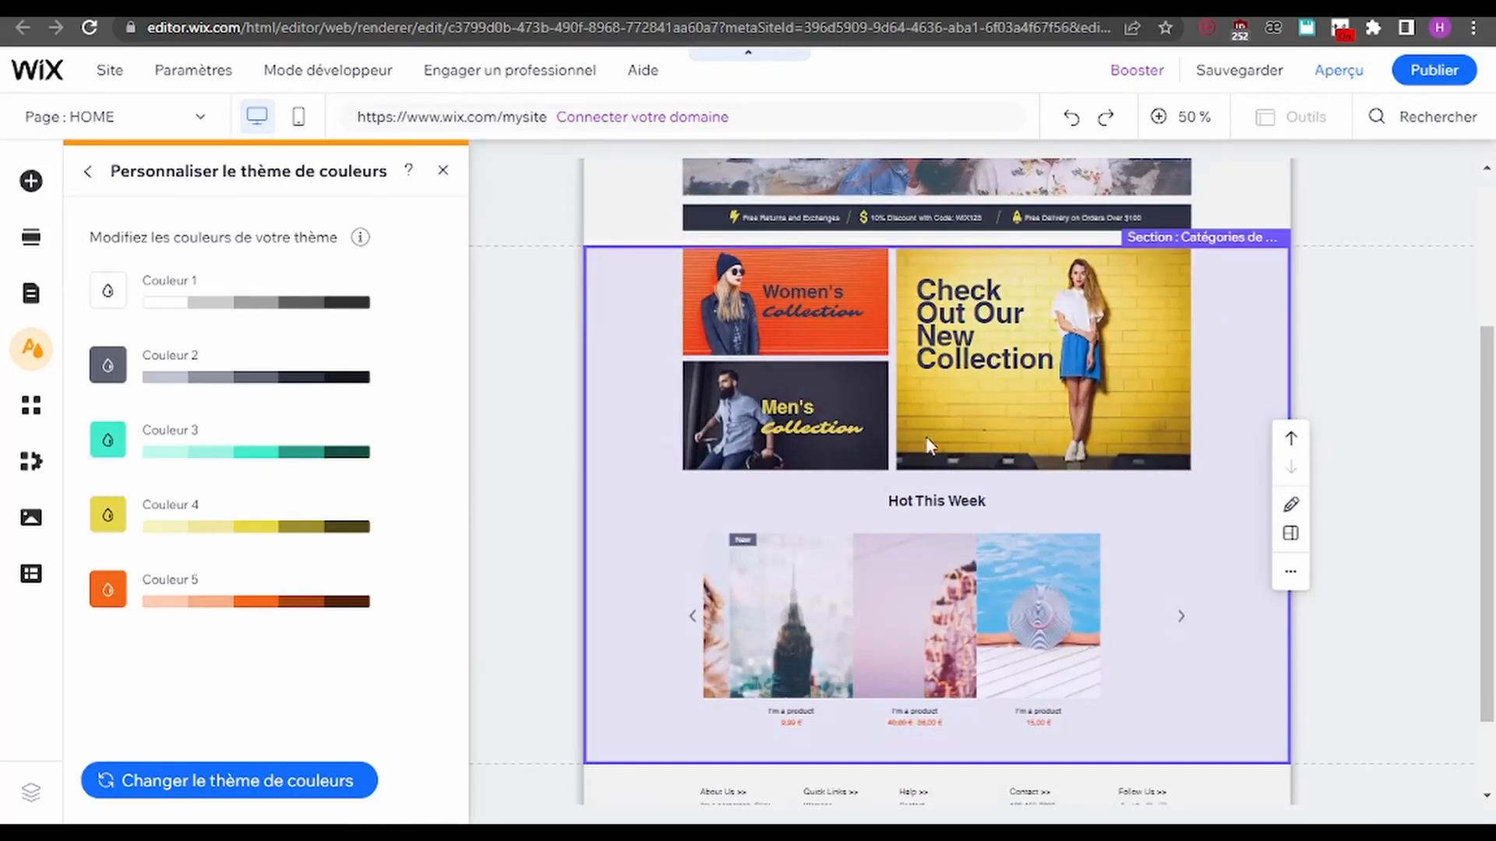
Add the black View More text button over the first product's image in the Hot This Week slider
left_click(31, 182)
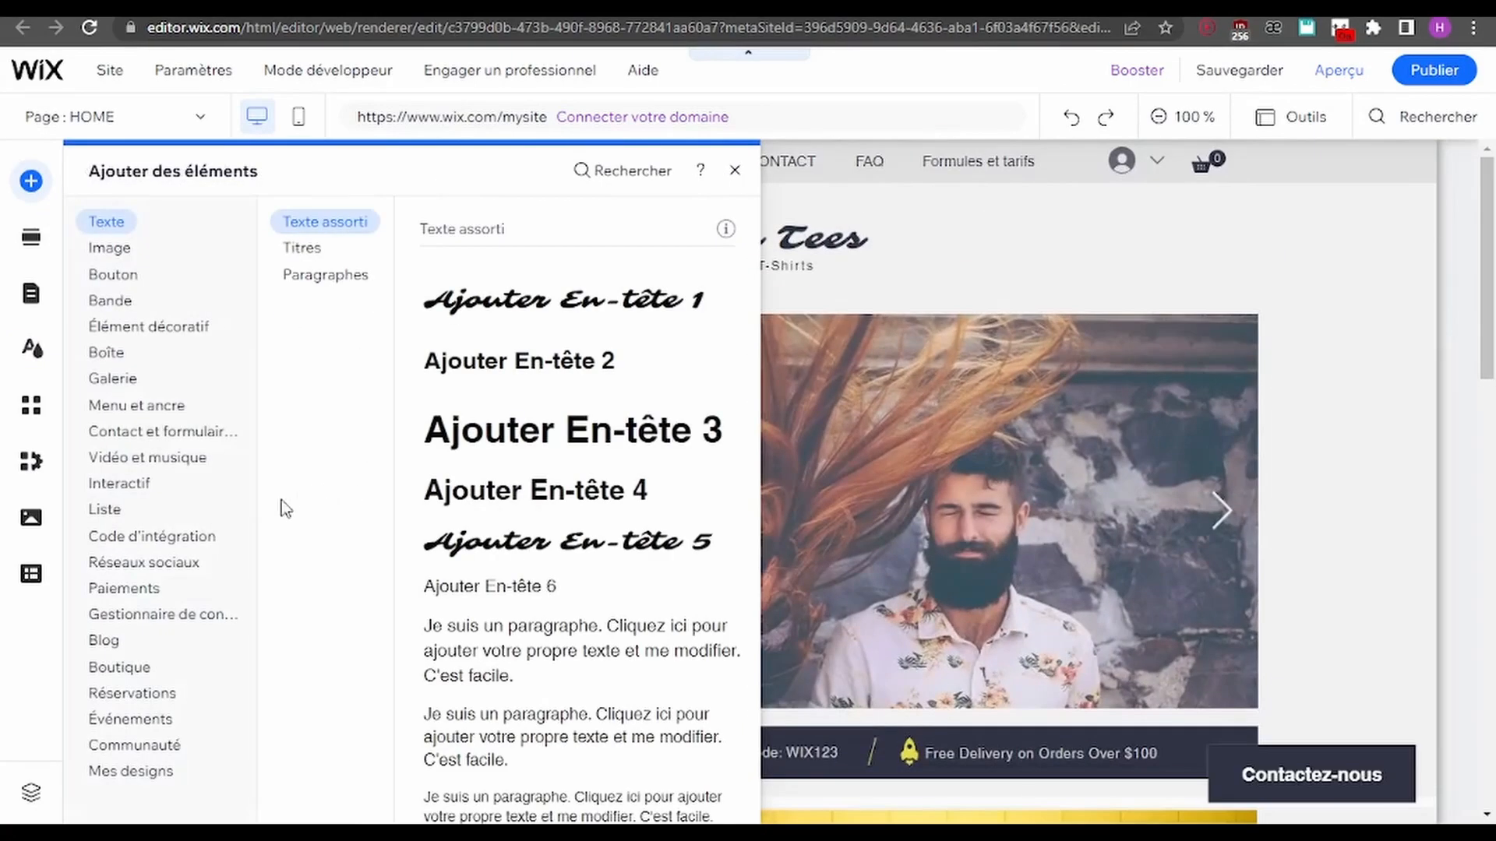
scroll(1285, 523, "down", 16)
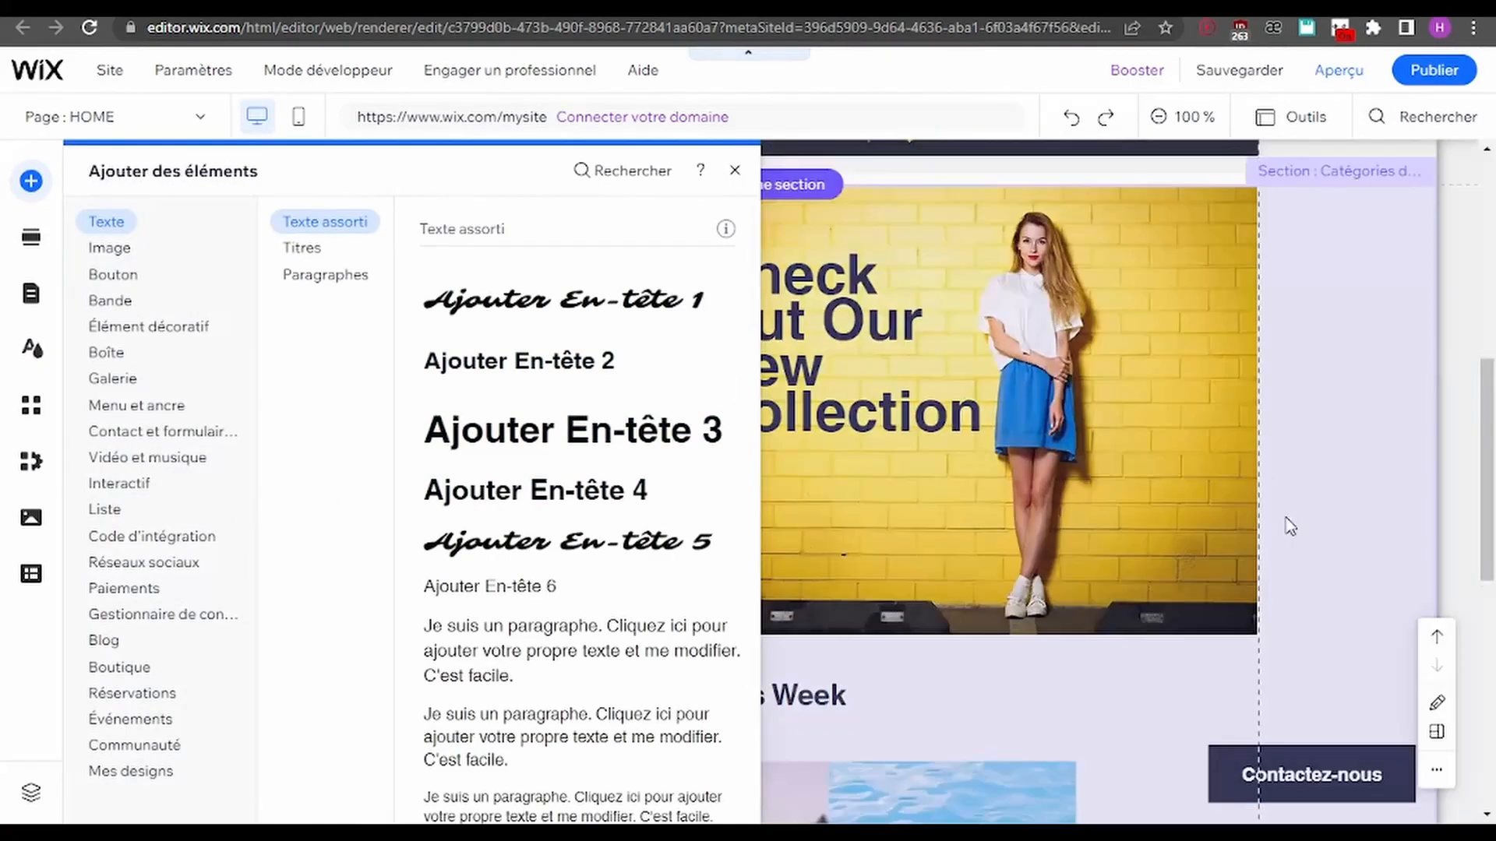
left_click(113, 275)
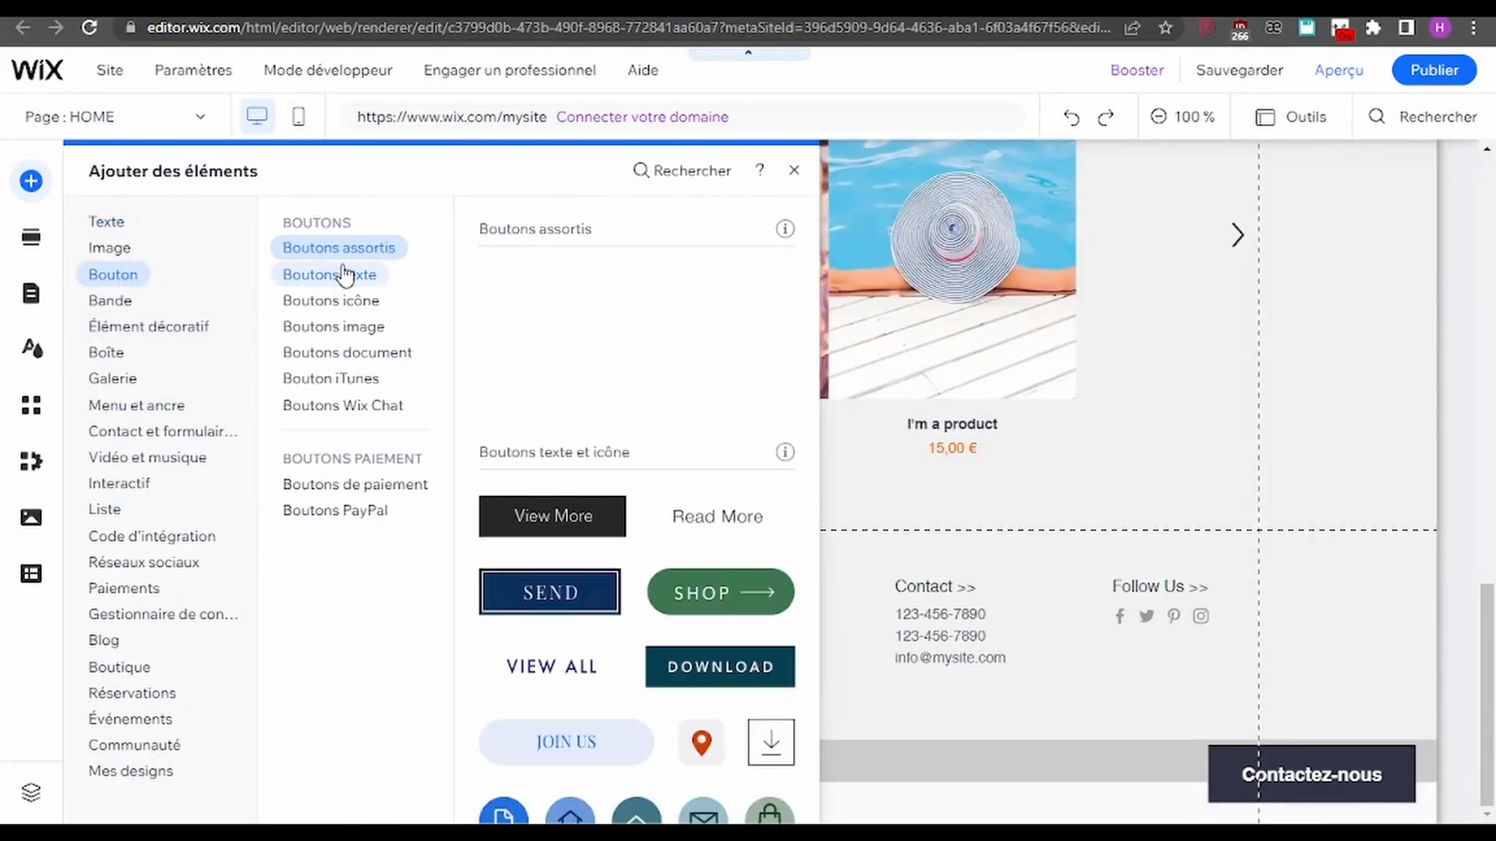
scroll(715, 639, "down", 1)
scroll(715, 639, "down", 3)
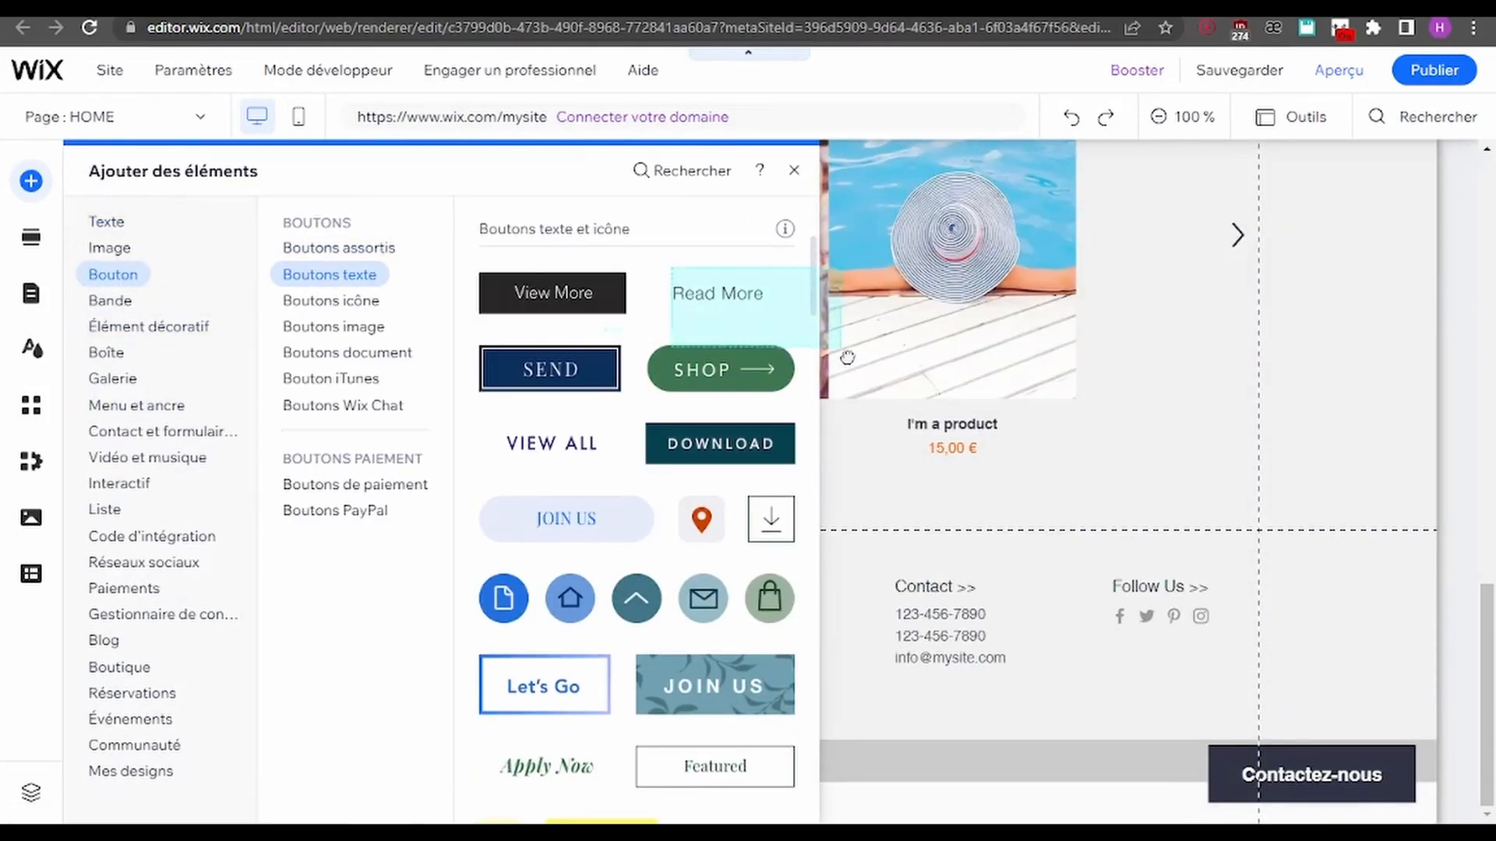
left_click_drag(718, 296, 493, 369)
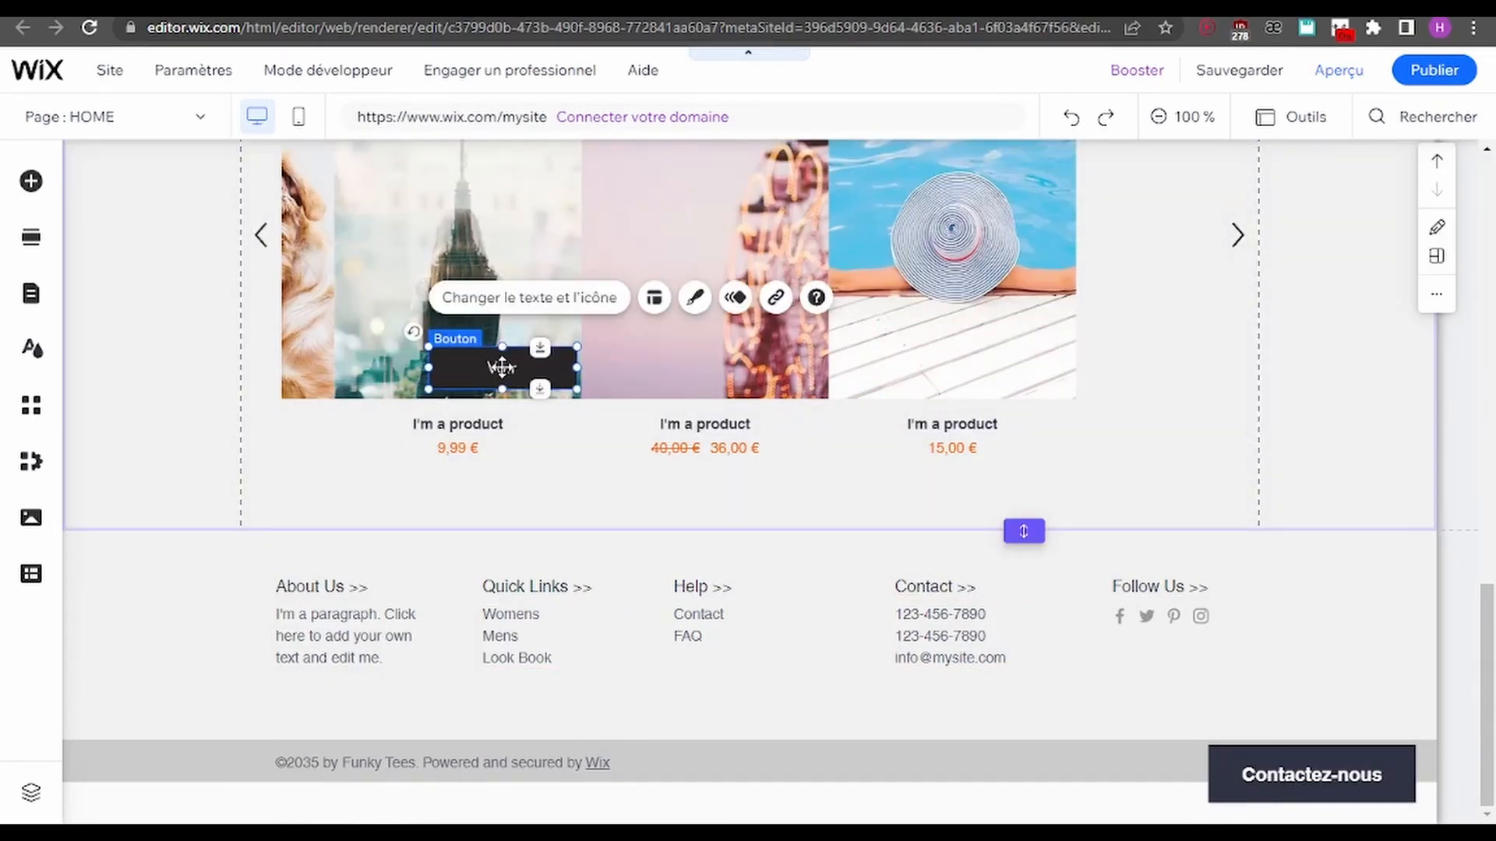
Link the new button on the product slider to the SHOP page, opening in the current window
left_click(776, 298)
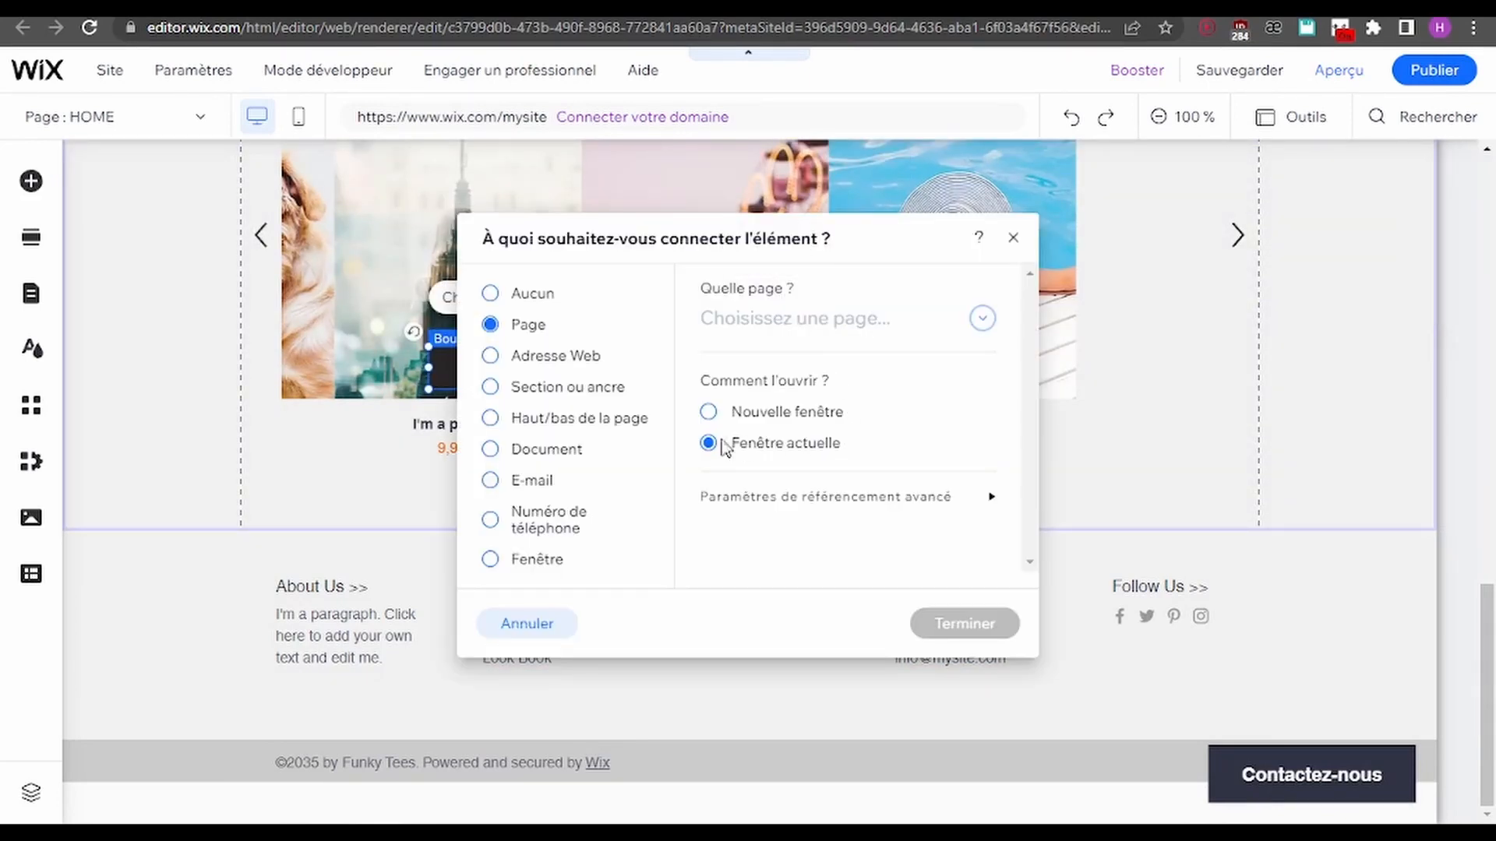
left_click(778, 329)
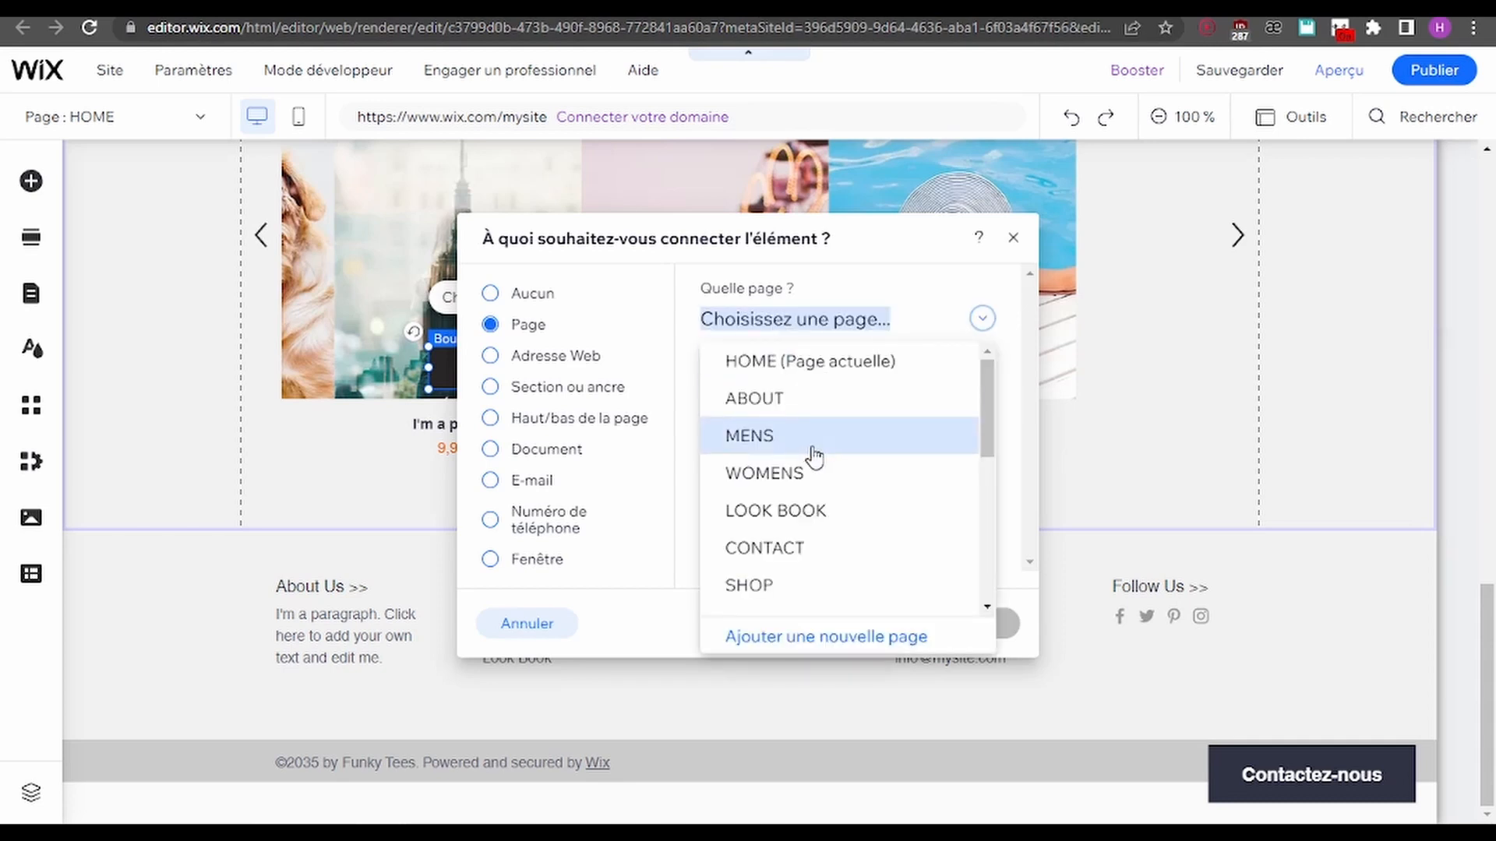
scroll(807, 456, "down", 3)
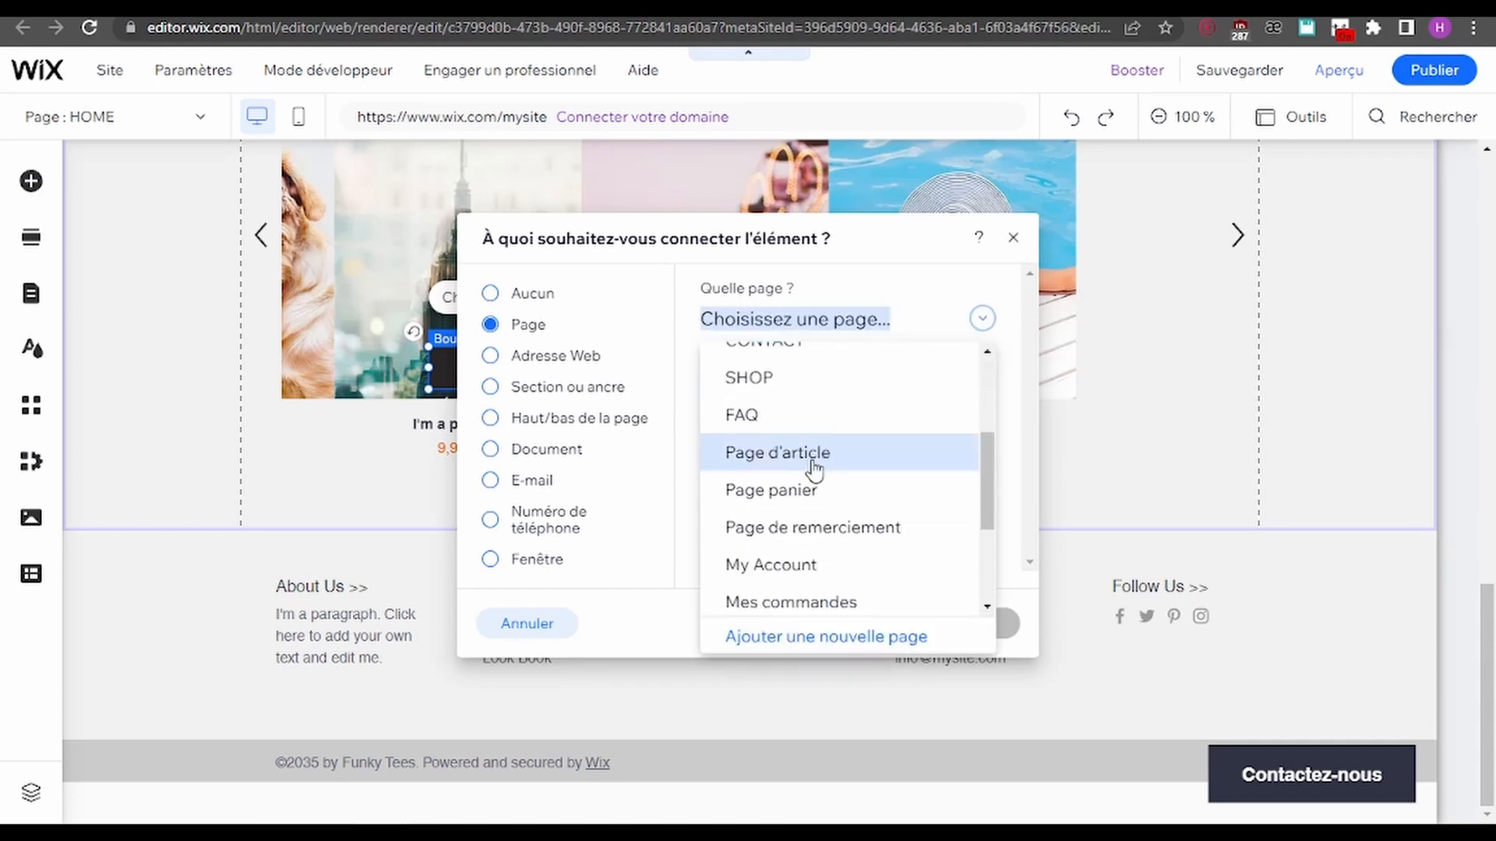
left_click(605, 599)
left_click(772, 331)
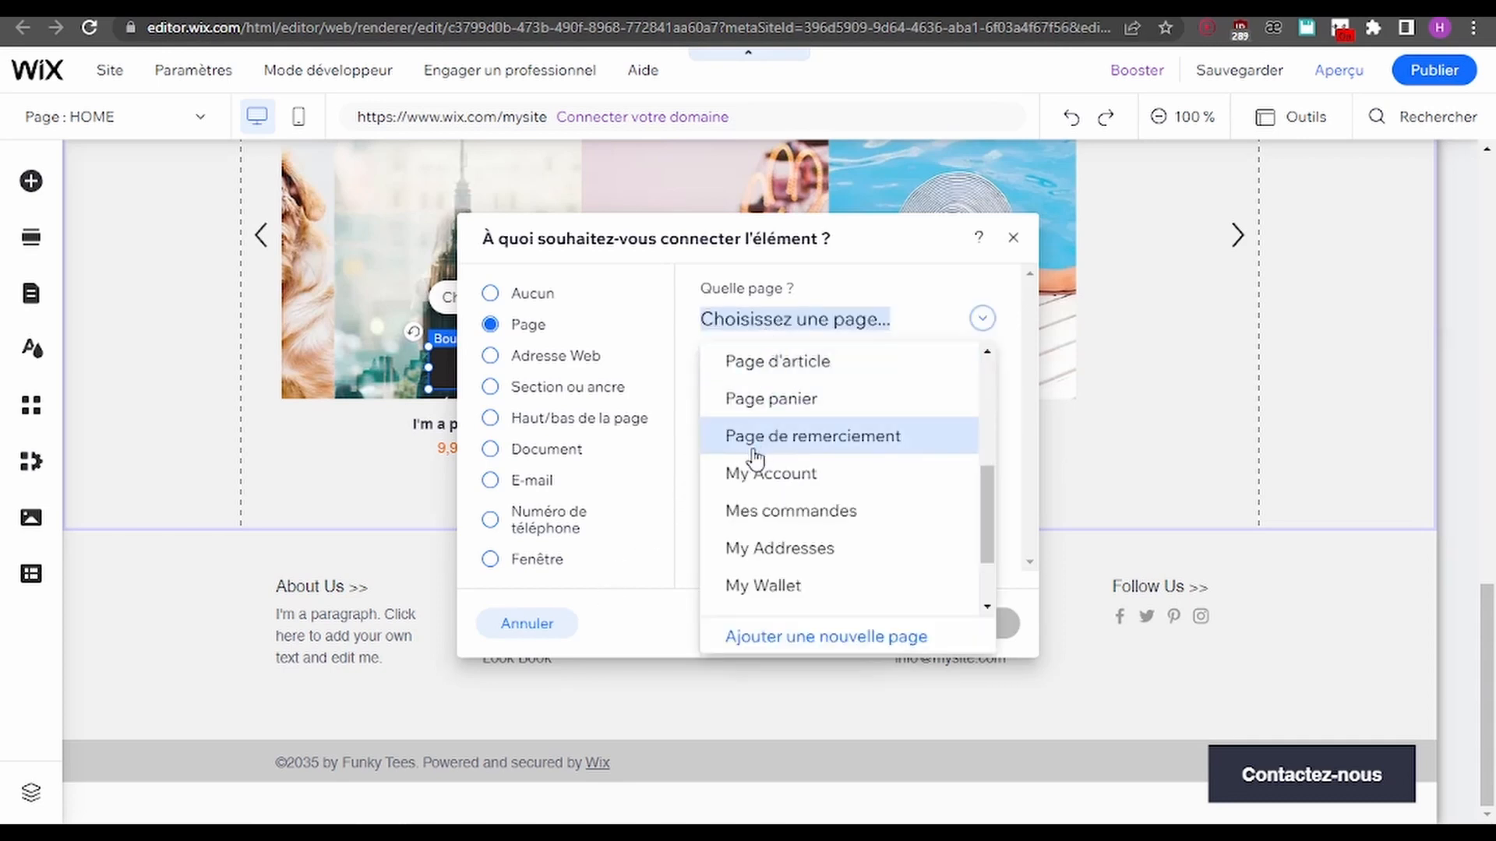
scroll(791, 436, "up", 5)
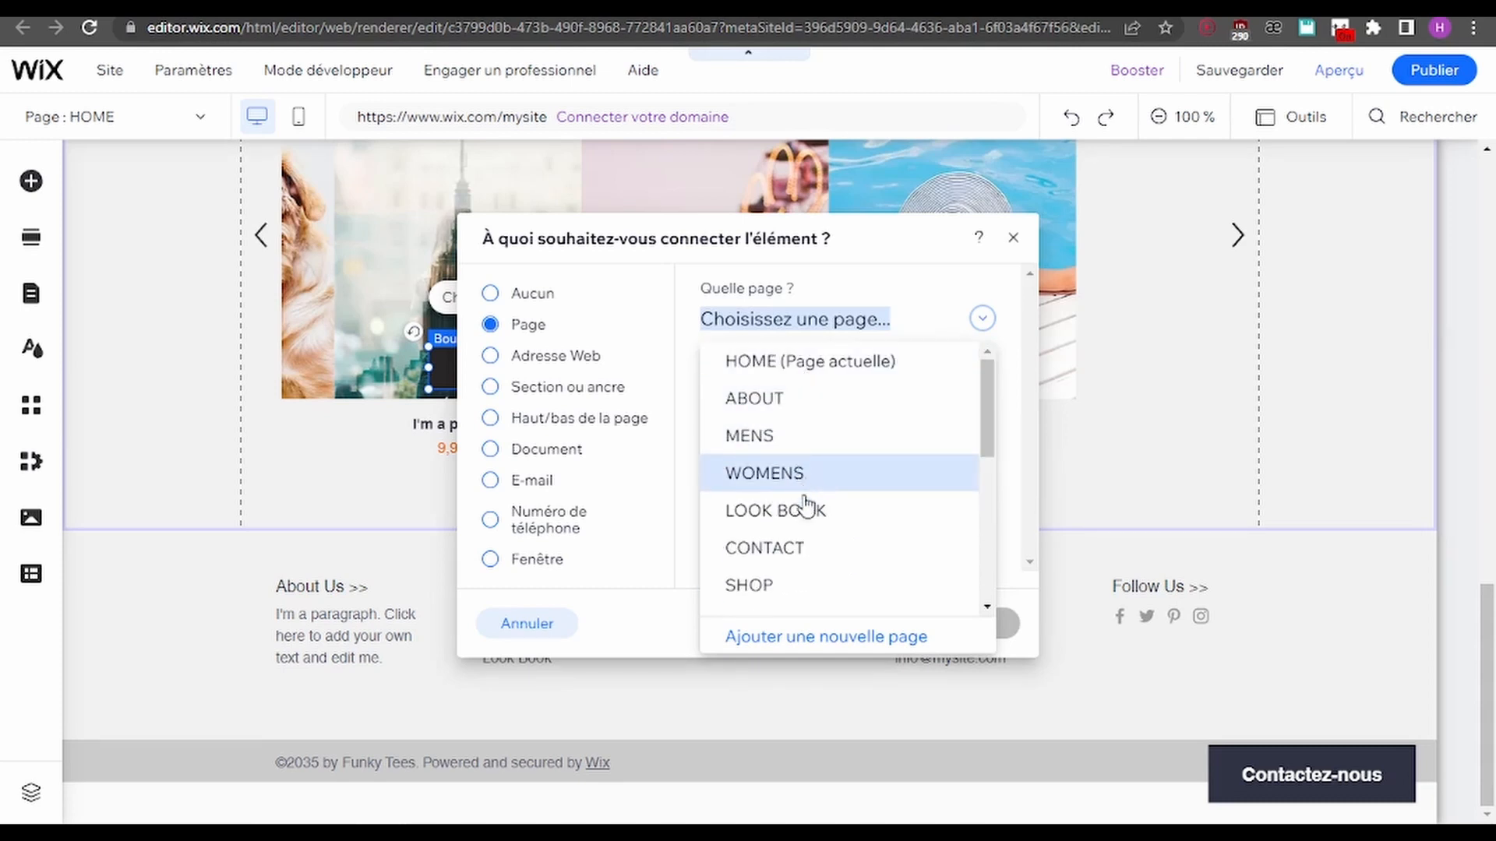
left_click(776, 589)
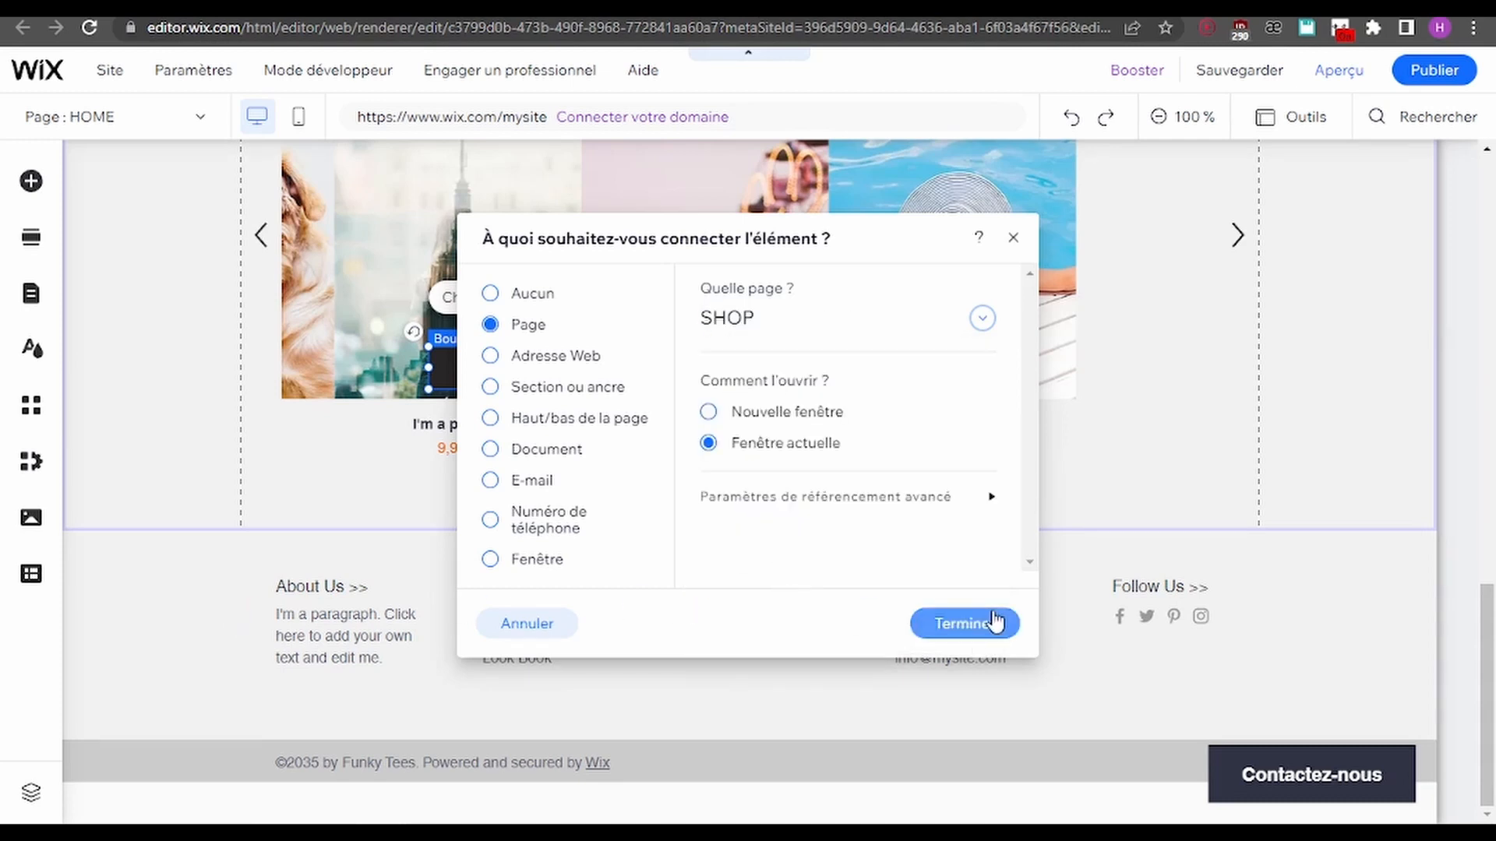
left_click(948, 625)
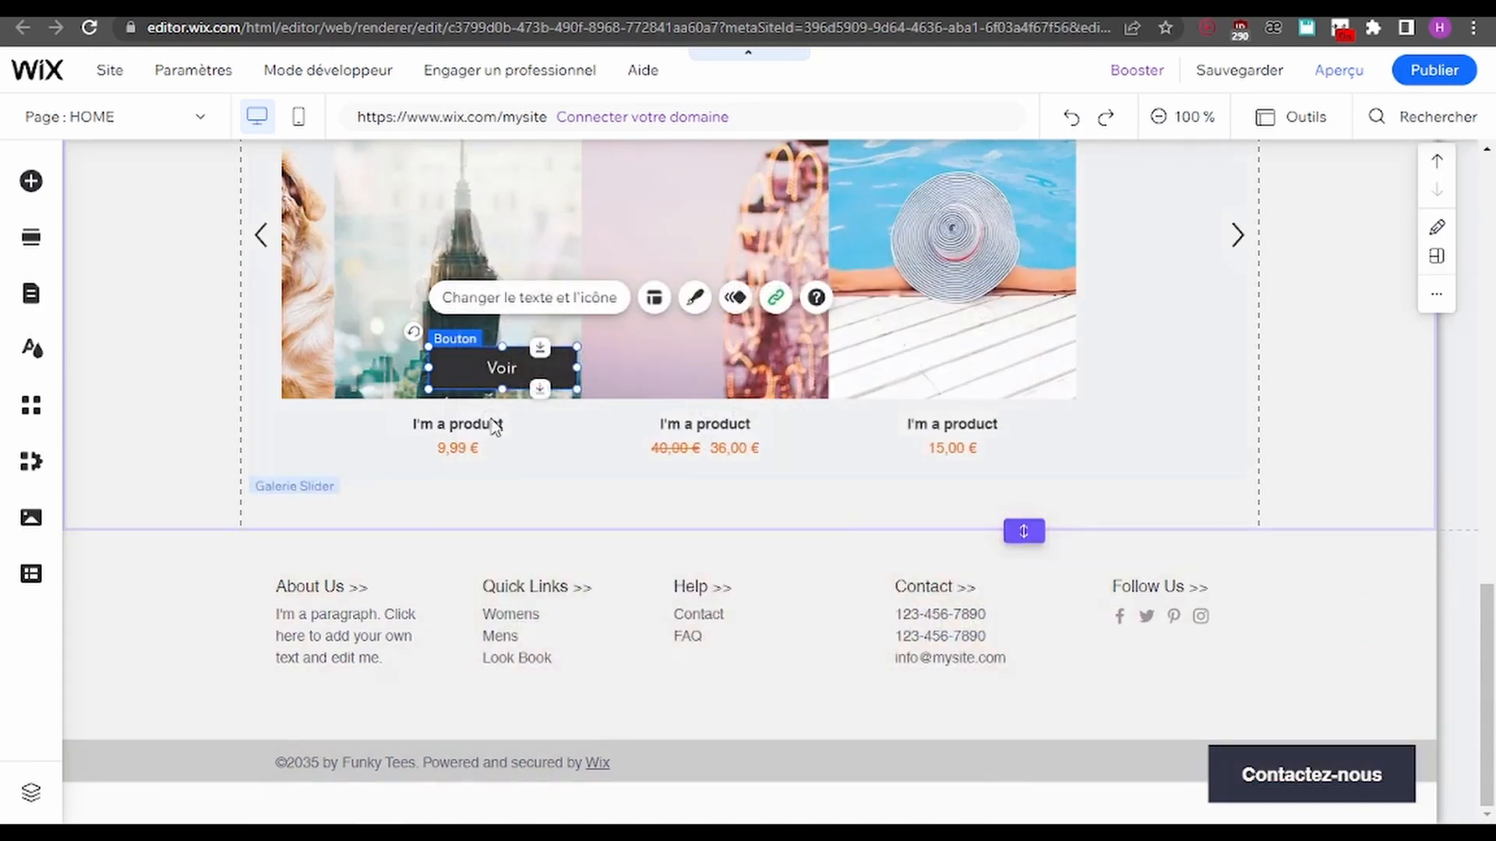
Check the domain options offered for publishing, dismiss them without publishing, and preview the home page
left_click(1431, 74)
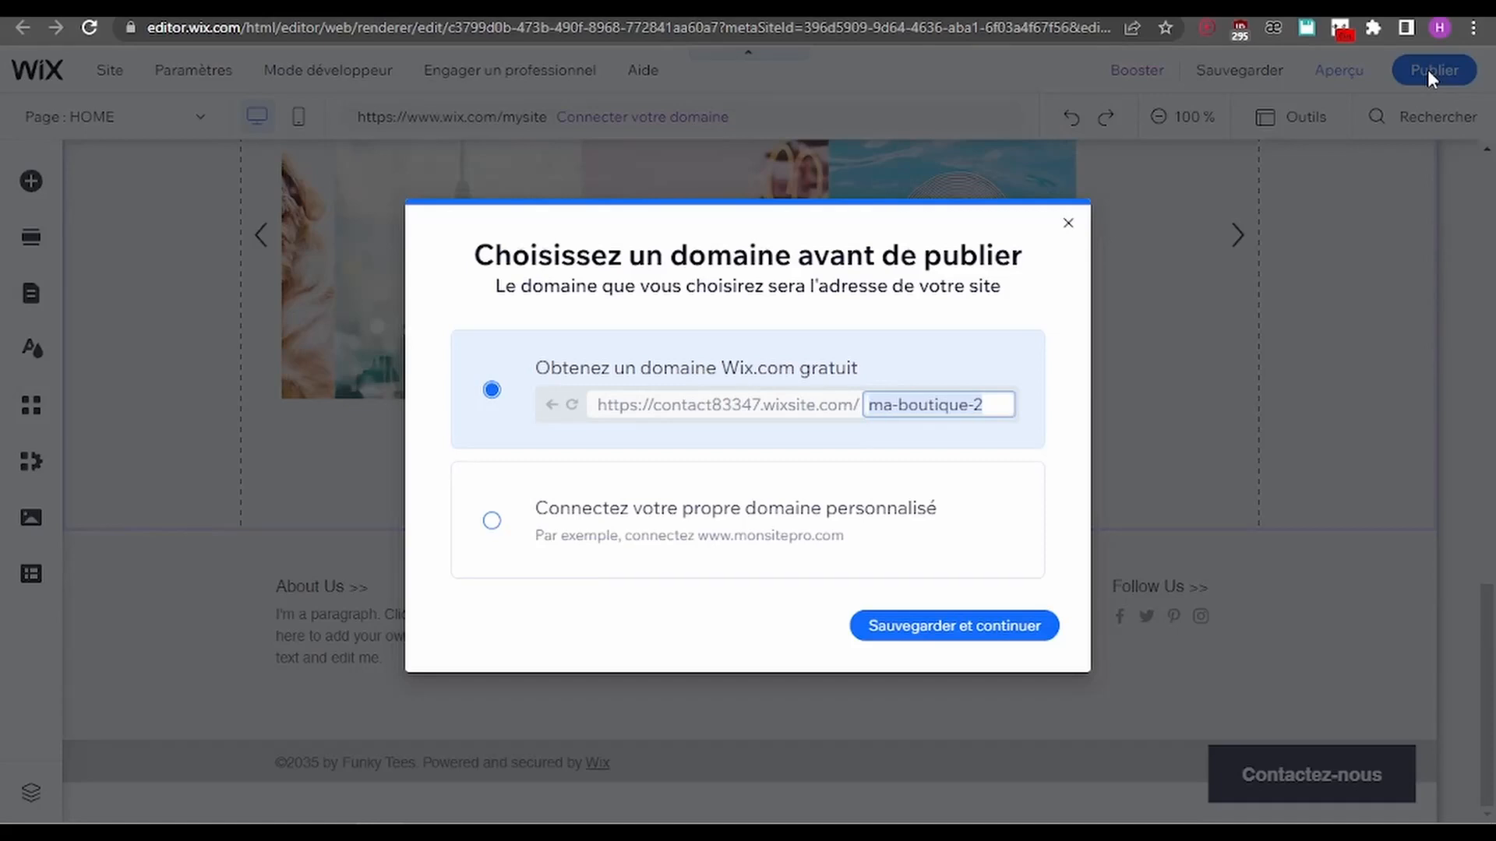
left_click(1068, 223)
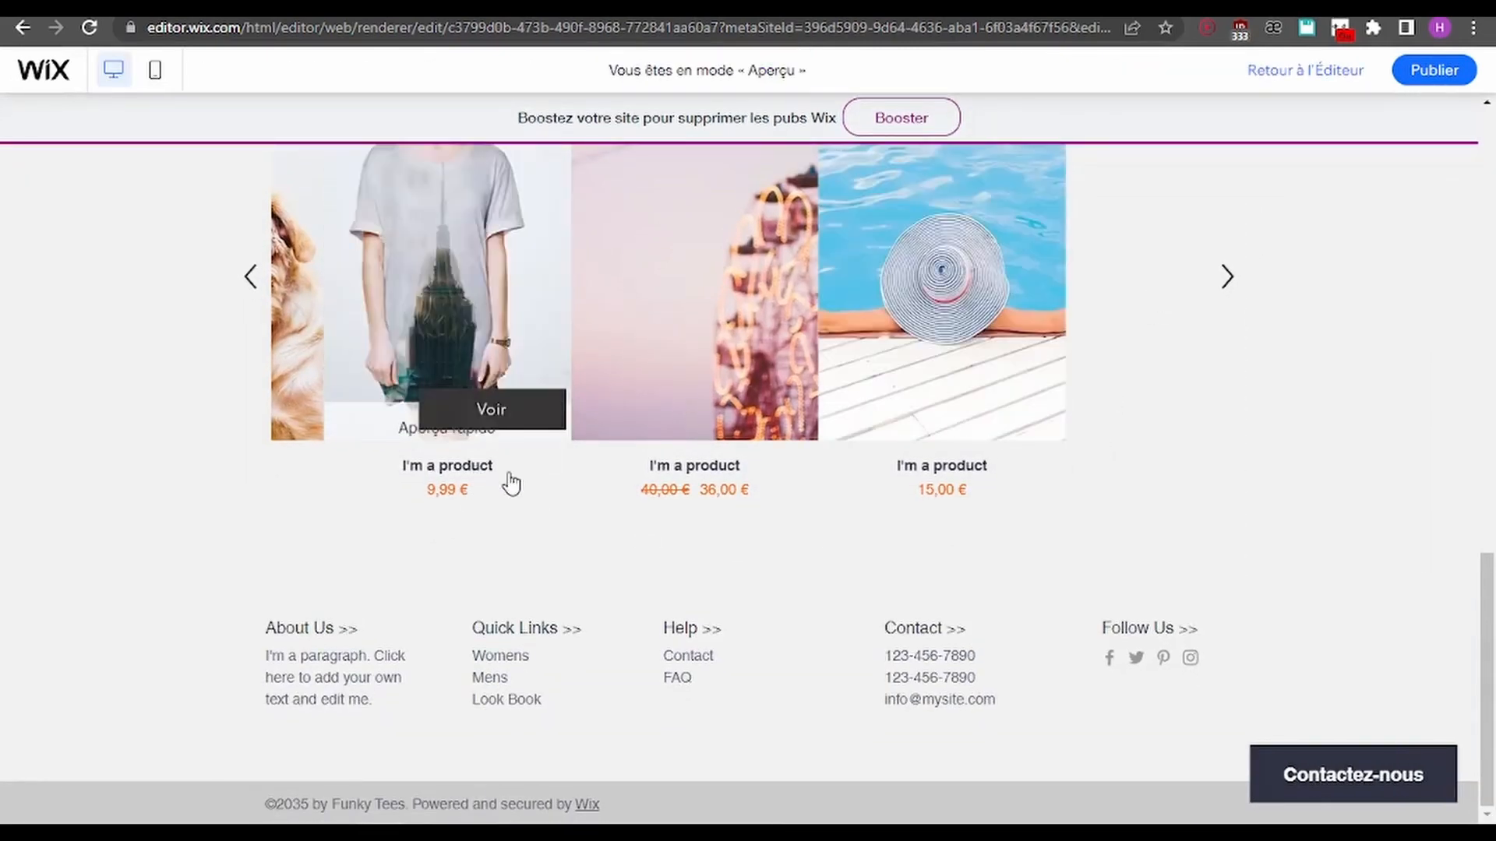
Test the Voir button on the previewed product slider and look over the SHOP page it leads to
left_click(510, 409)
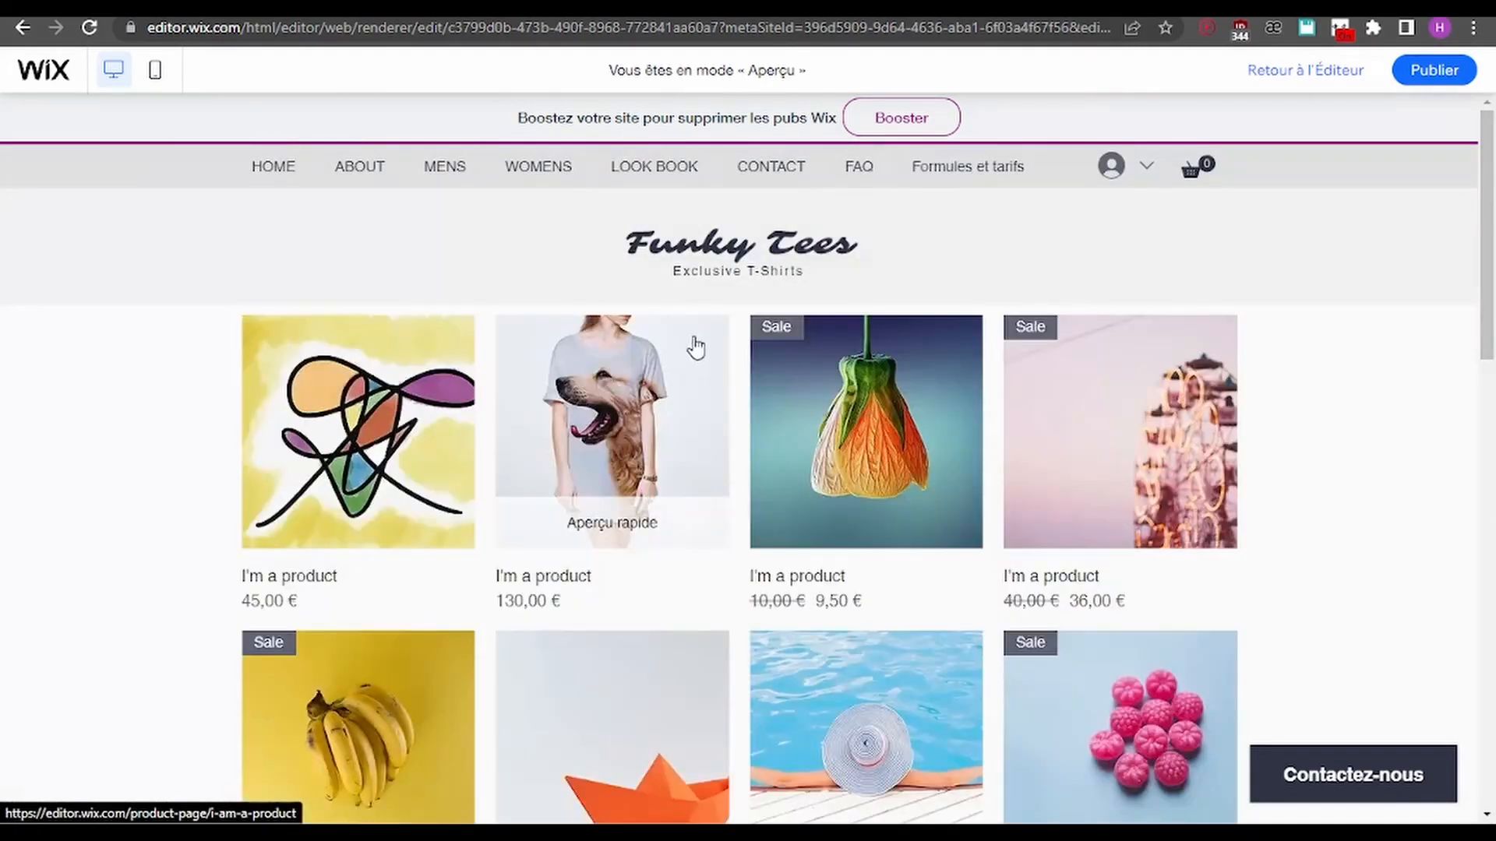
scroll(776, 301, "down", 14)
scroll(776, 302, "up", 14)
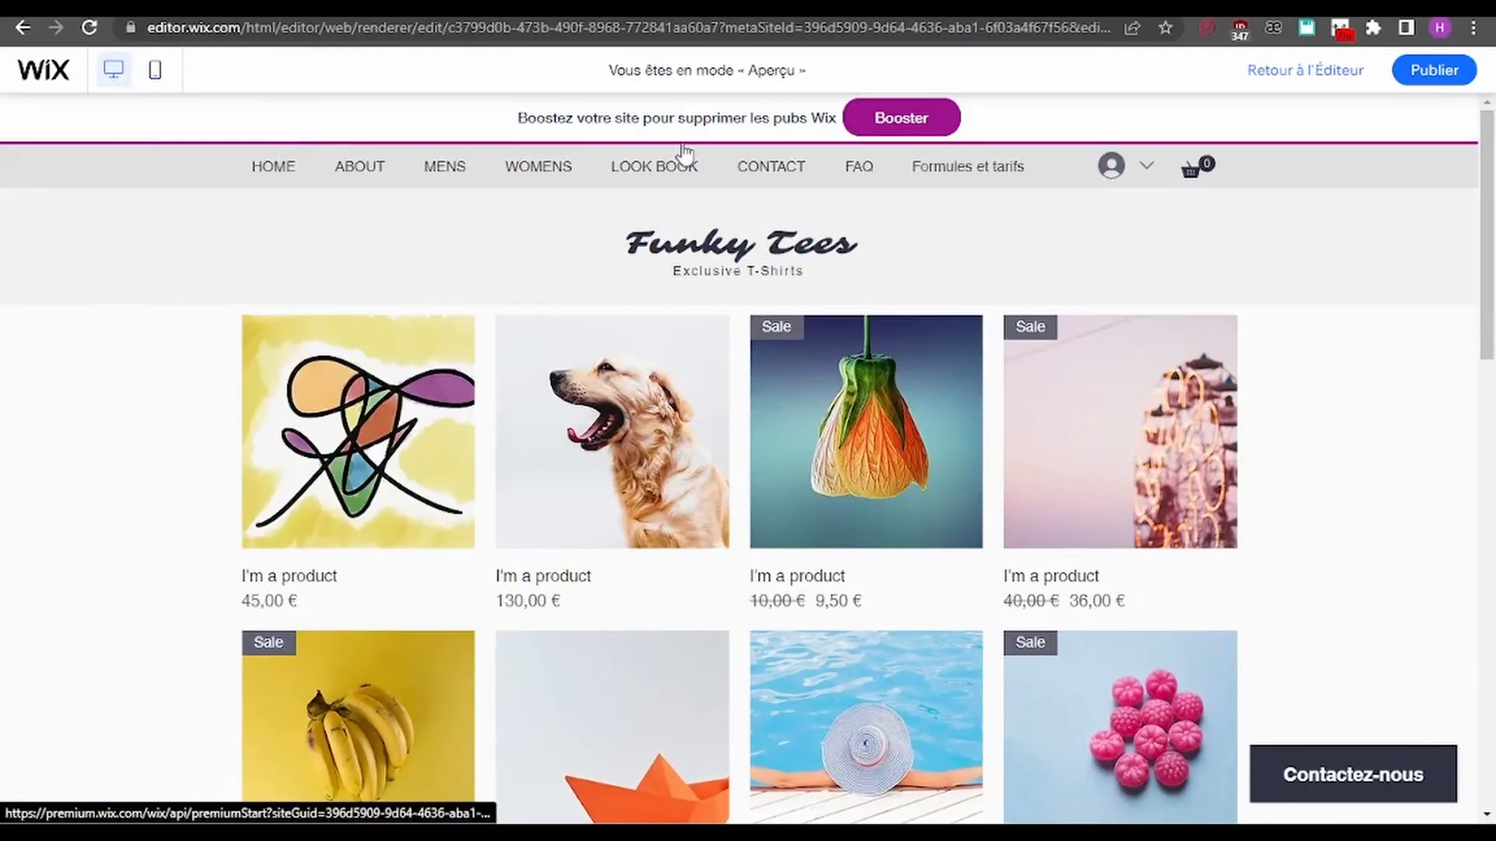
Leave the preview for the editor and review the SHOP page from its header to its footer
left_click(1320, 72)
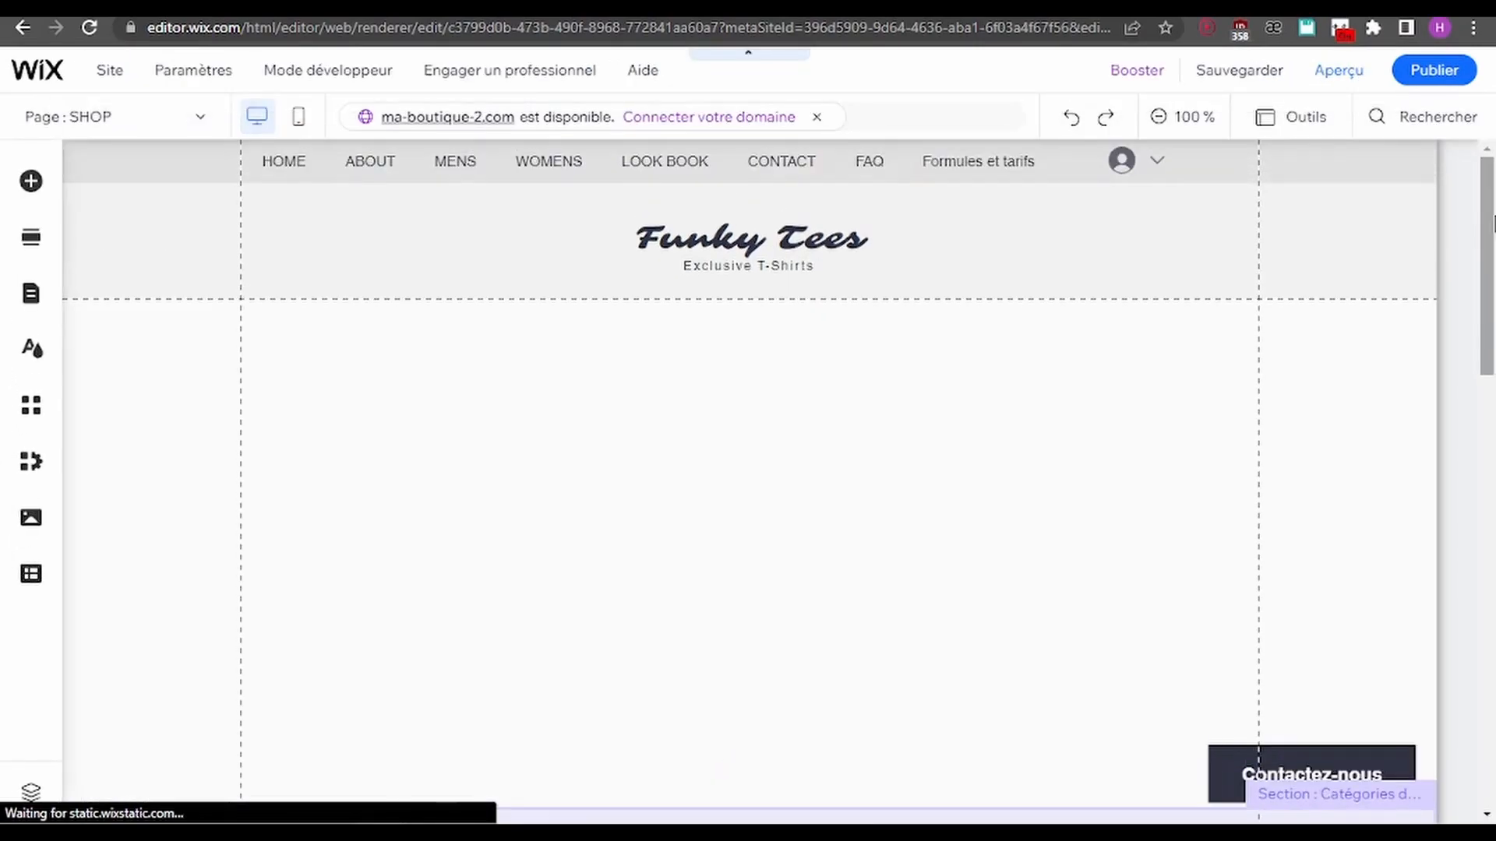
scroll(1465, 477, "down", 9)
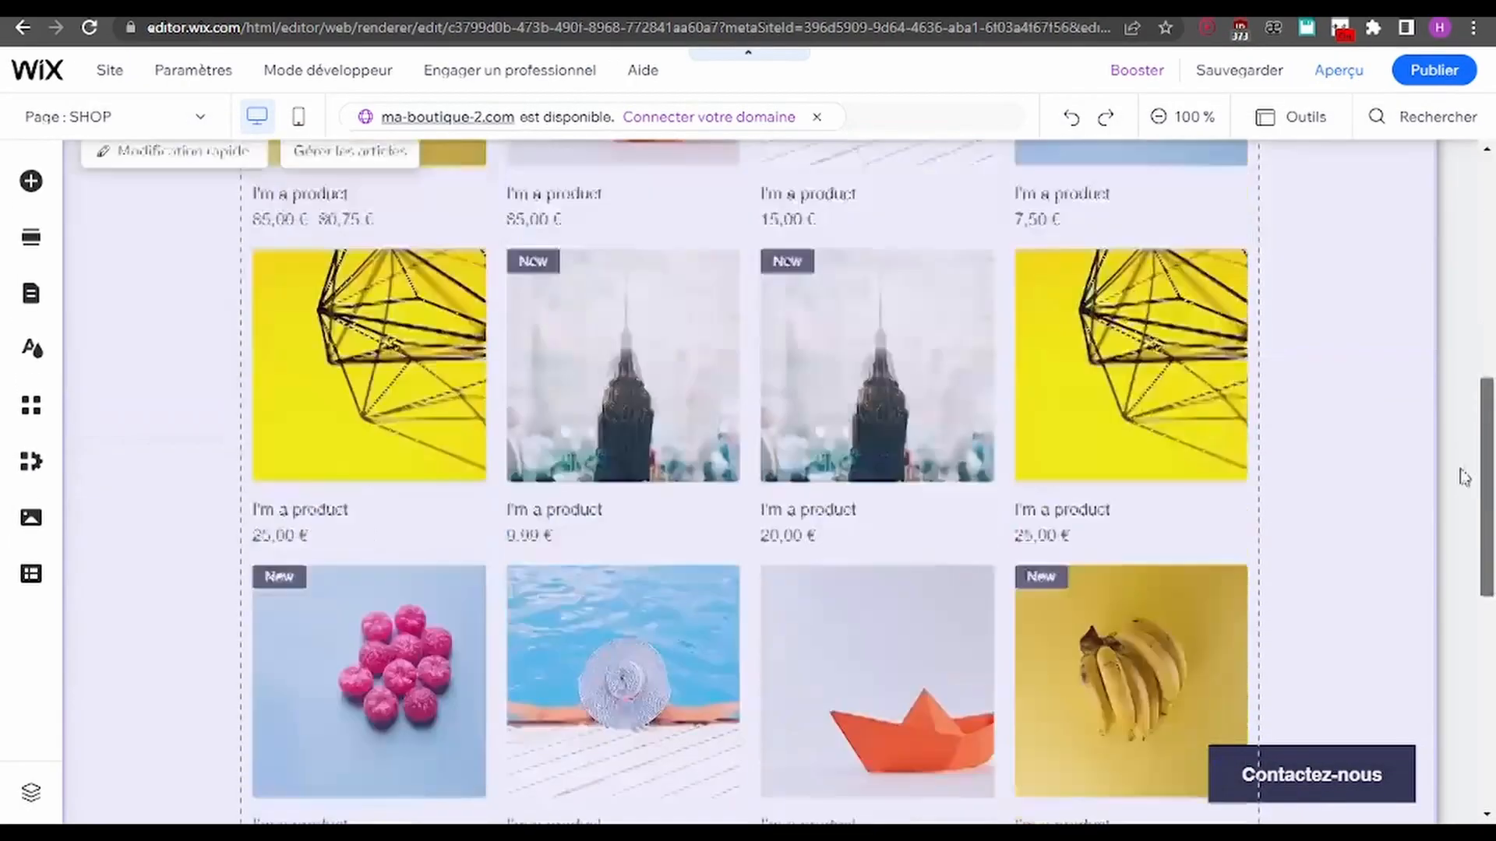
scroll(1465, 477, "down", 8)
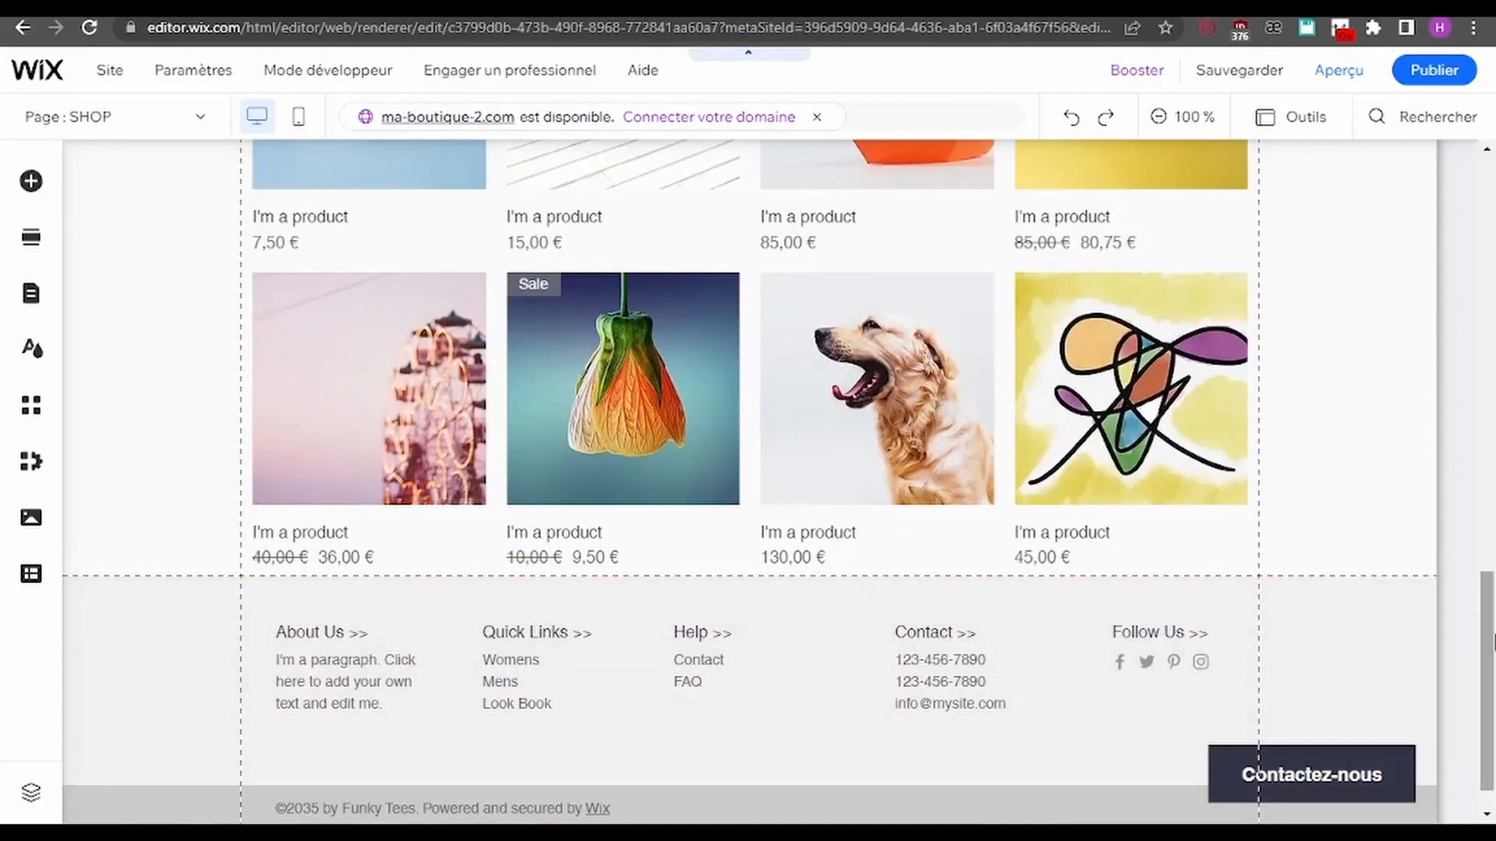
scroll(1465, 476, "up", 17)
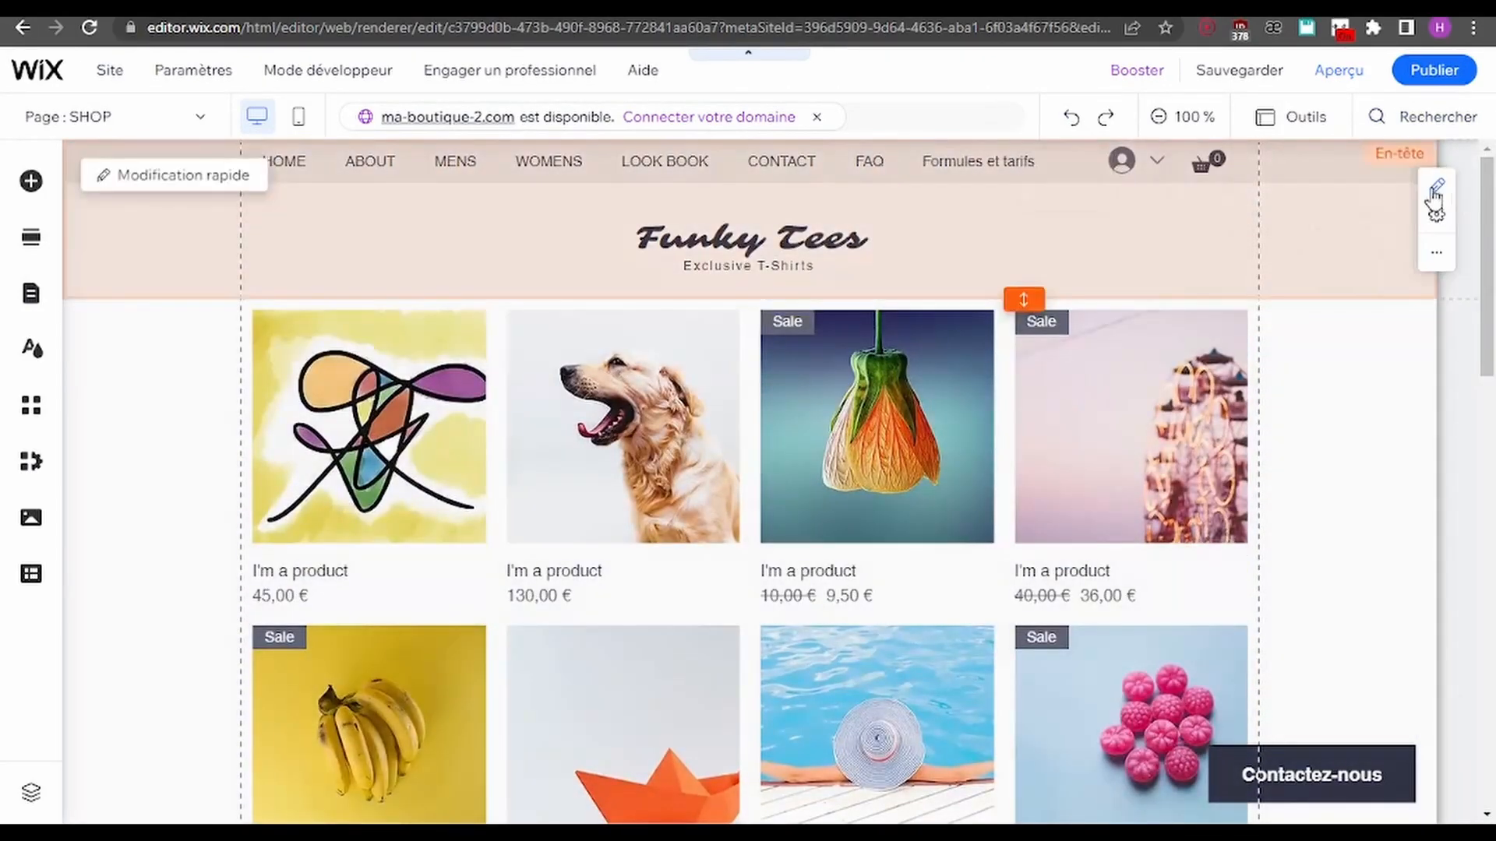
left_click_drag(1492, 176, 1494, 142)
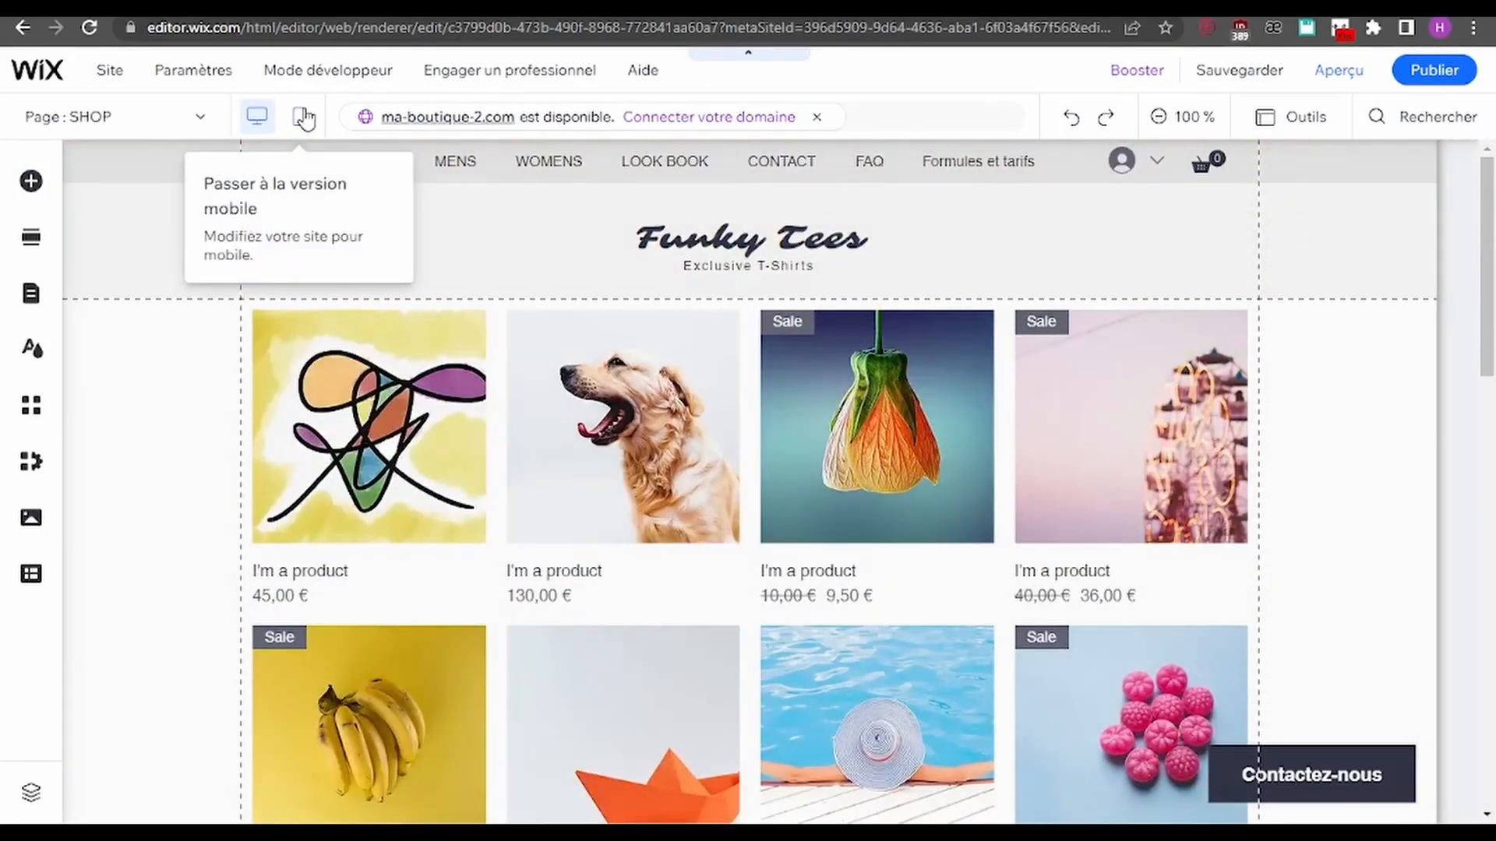
Switch the editor to the mobile version and look over the product list on the SHOP page
left_click(304, 118)
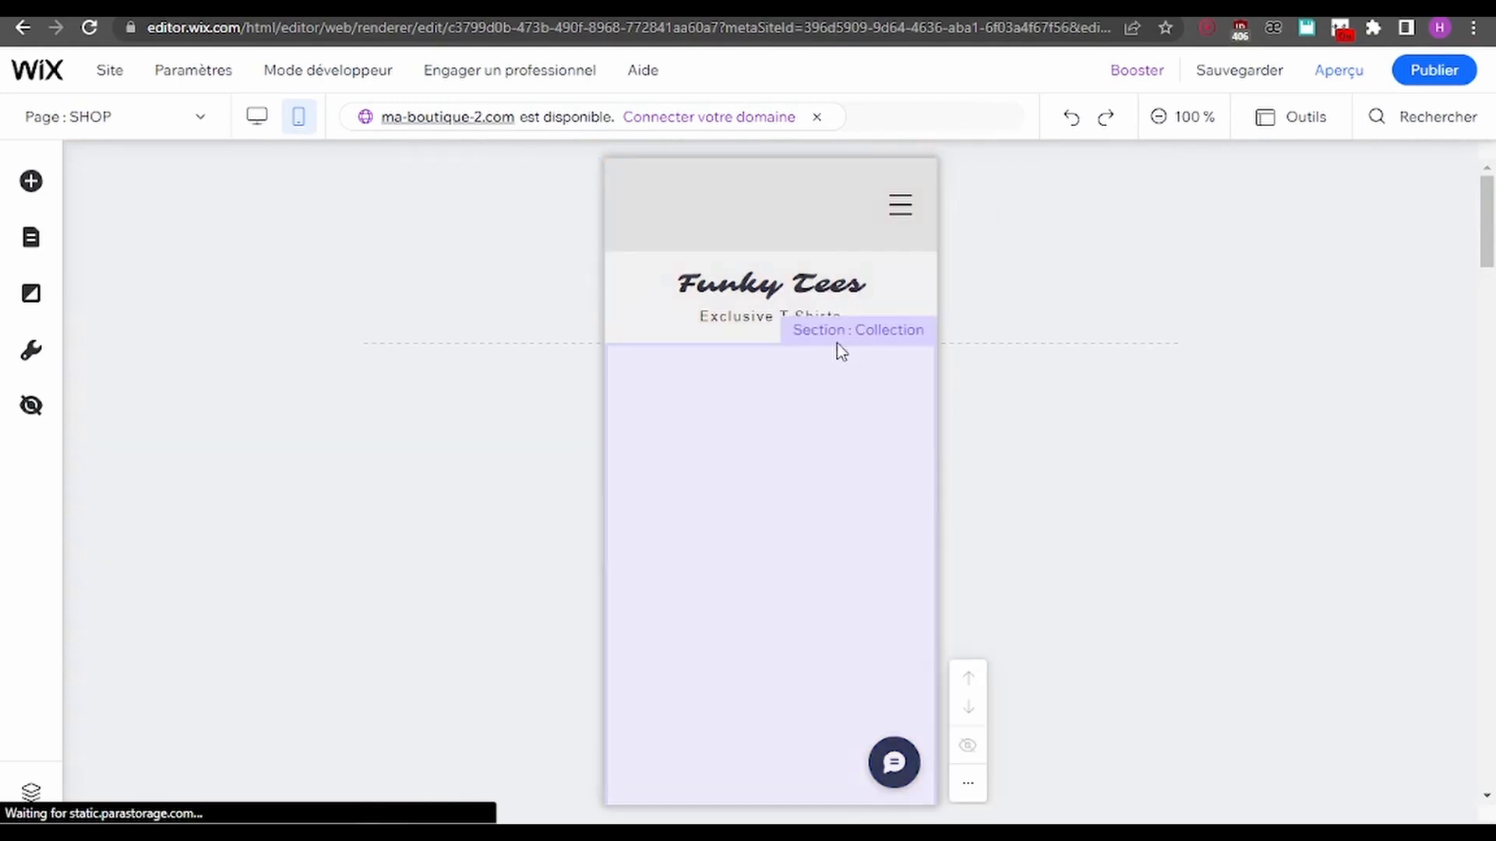
scroll(802, 399, "down", 3)
scroll(798, 390, "down", 3)
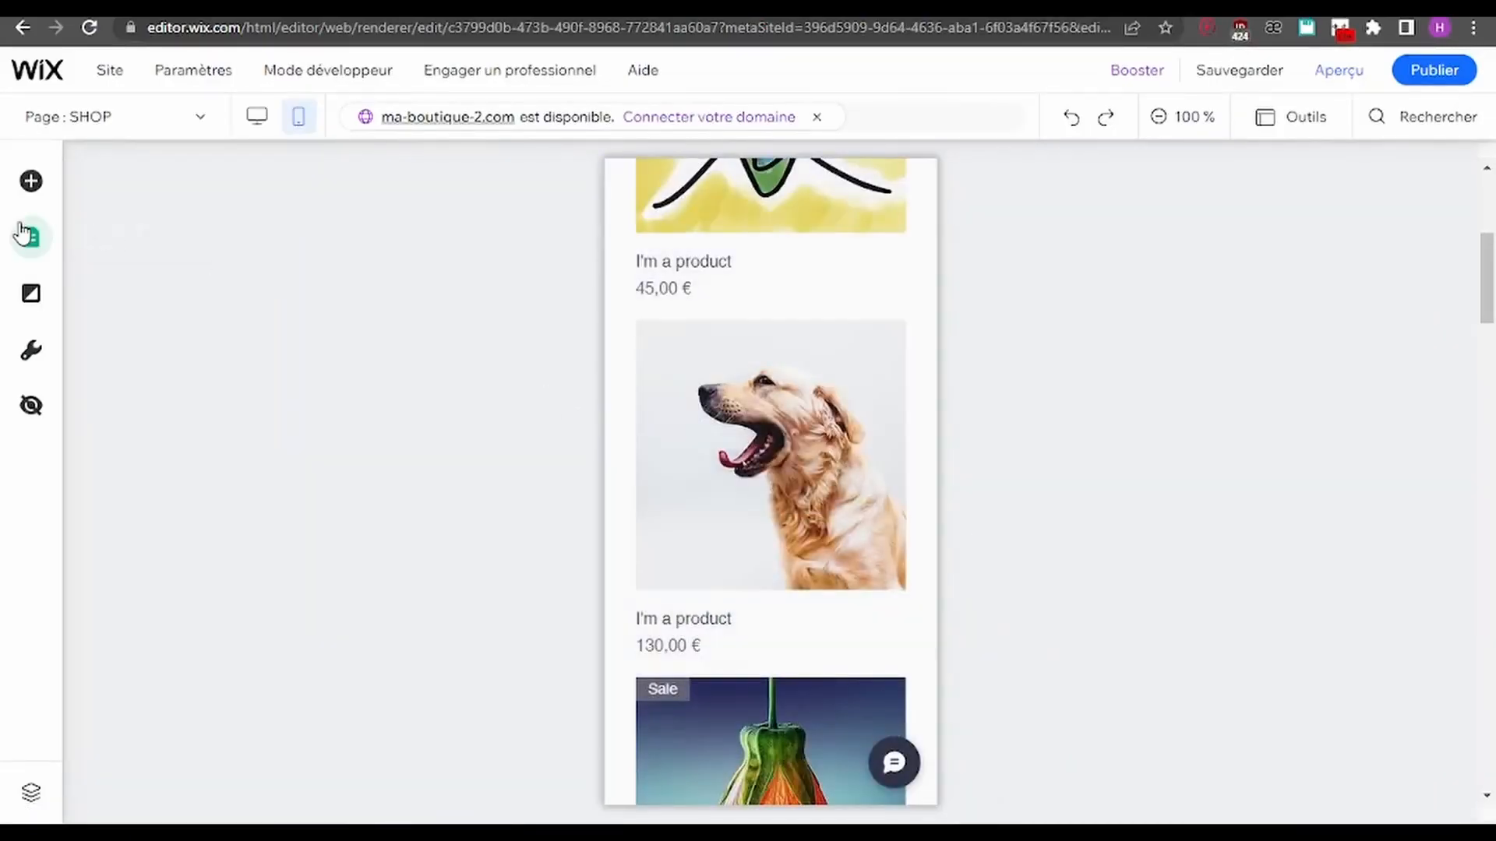
Add the Elegant Title text over the dog product's image on the mobile SHOP page
left_click(23, 188)
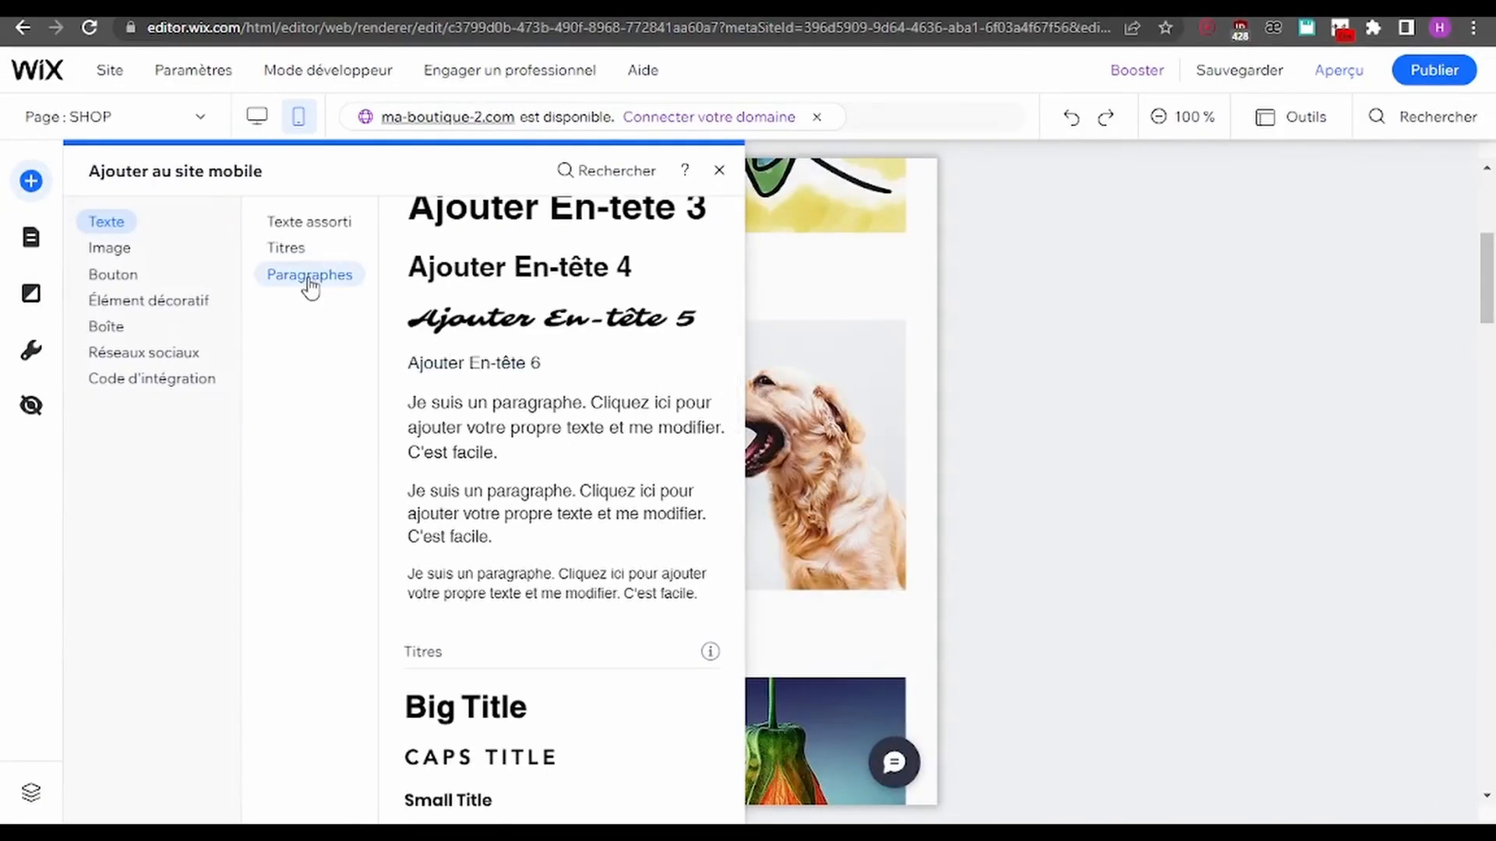
left_click(310, 285)
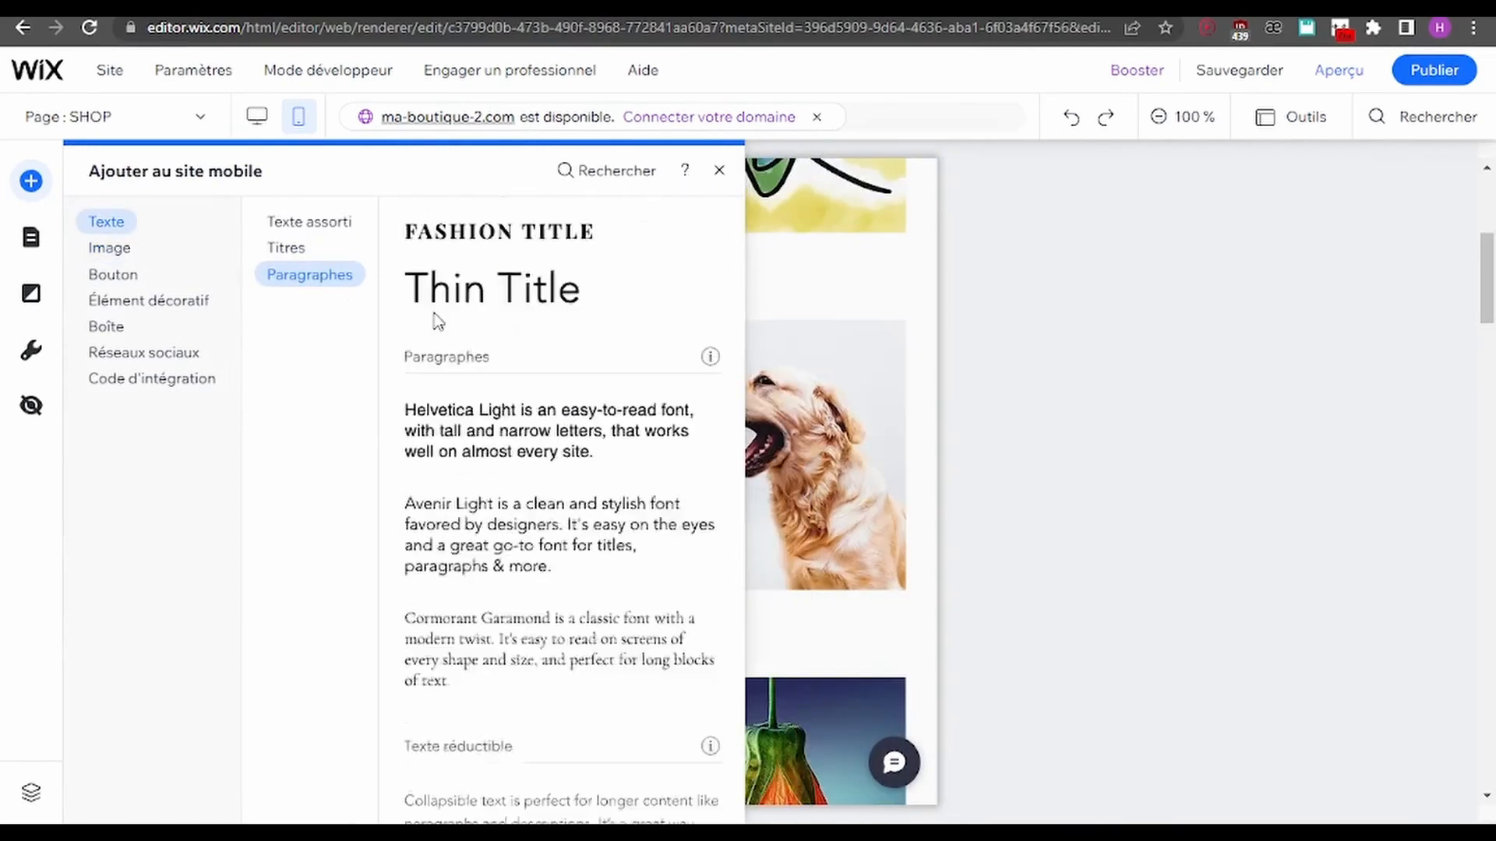
scroll(400, 339, "up", 5)
left_click_drag(455, 297, 670, 367)
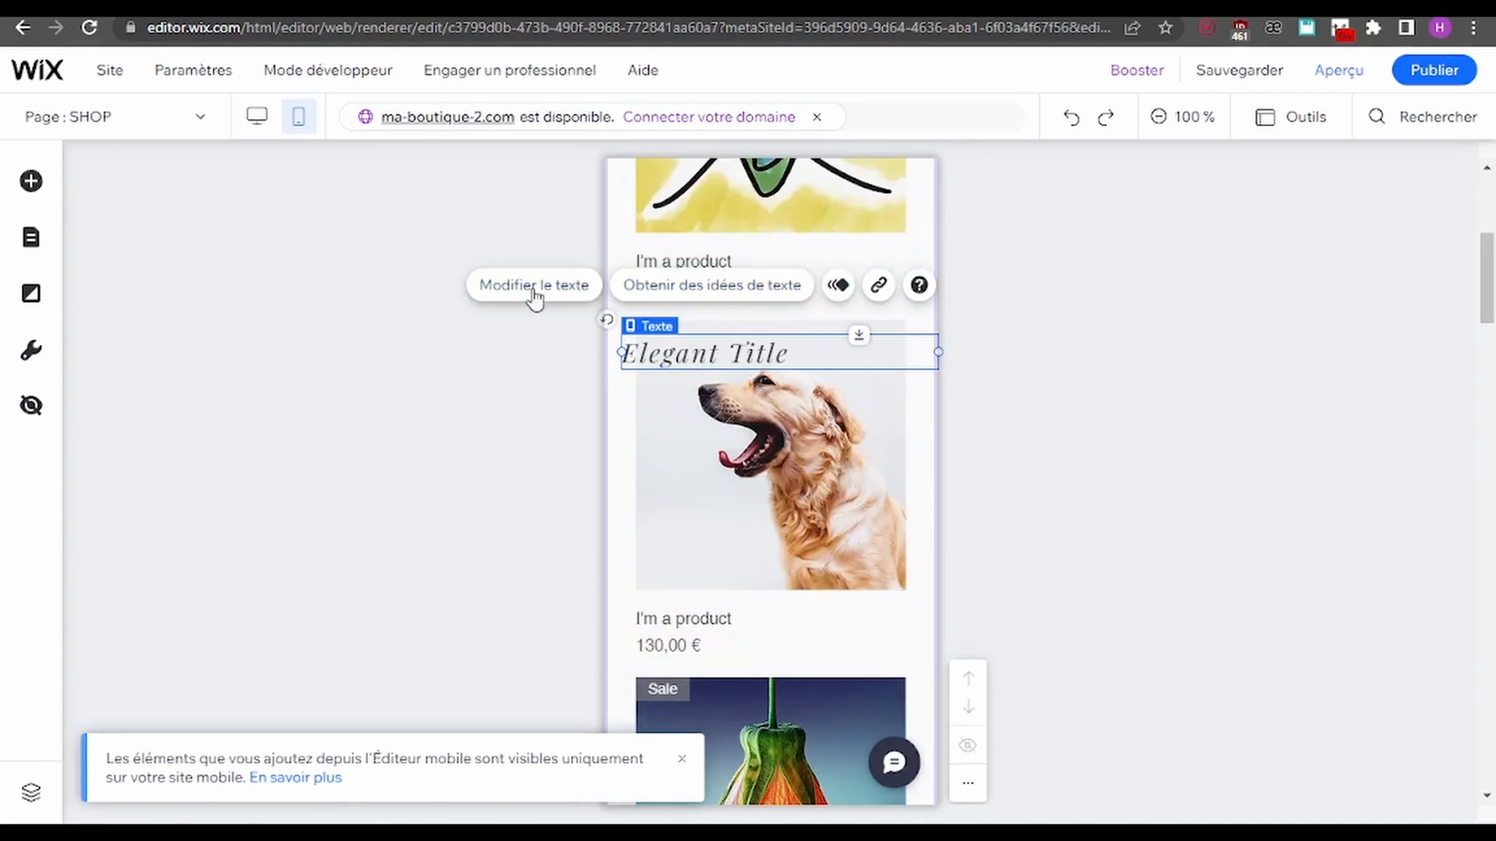
Centre-align the Elegant Title text and check its animation options without applying one
left_click(534, 286)
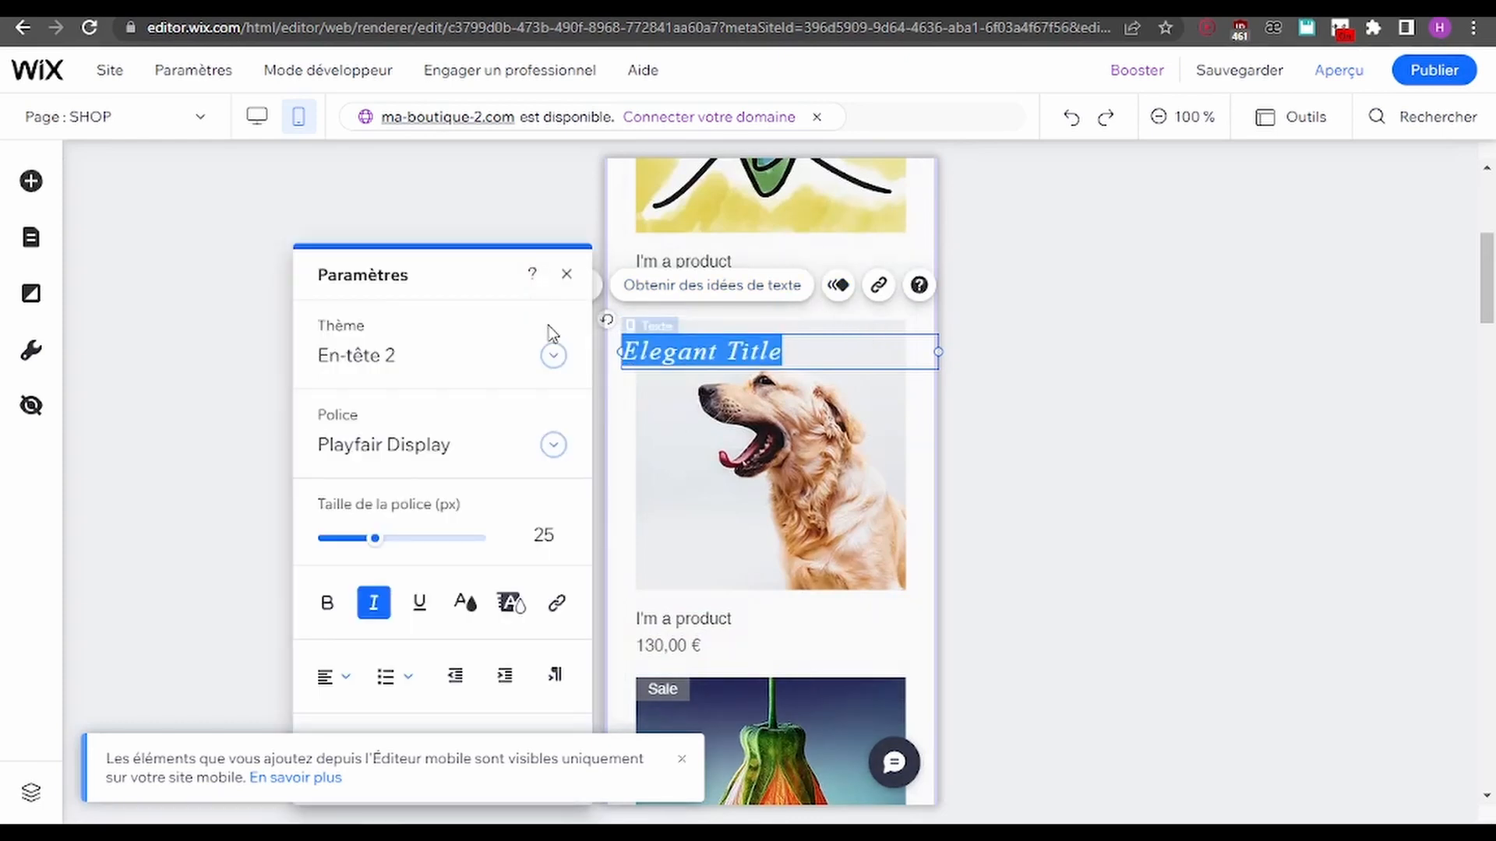
left_click(343, 676)
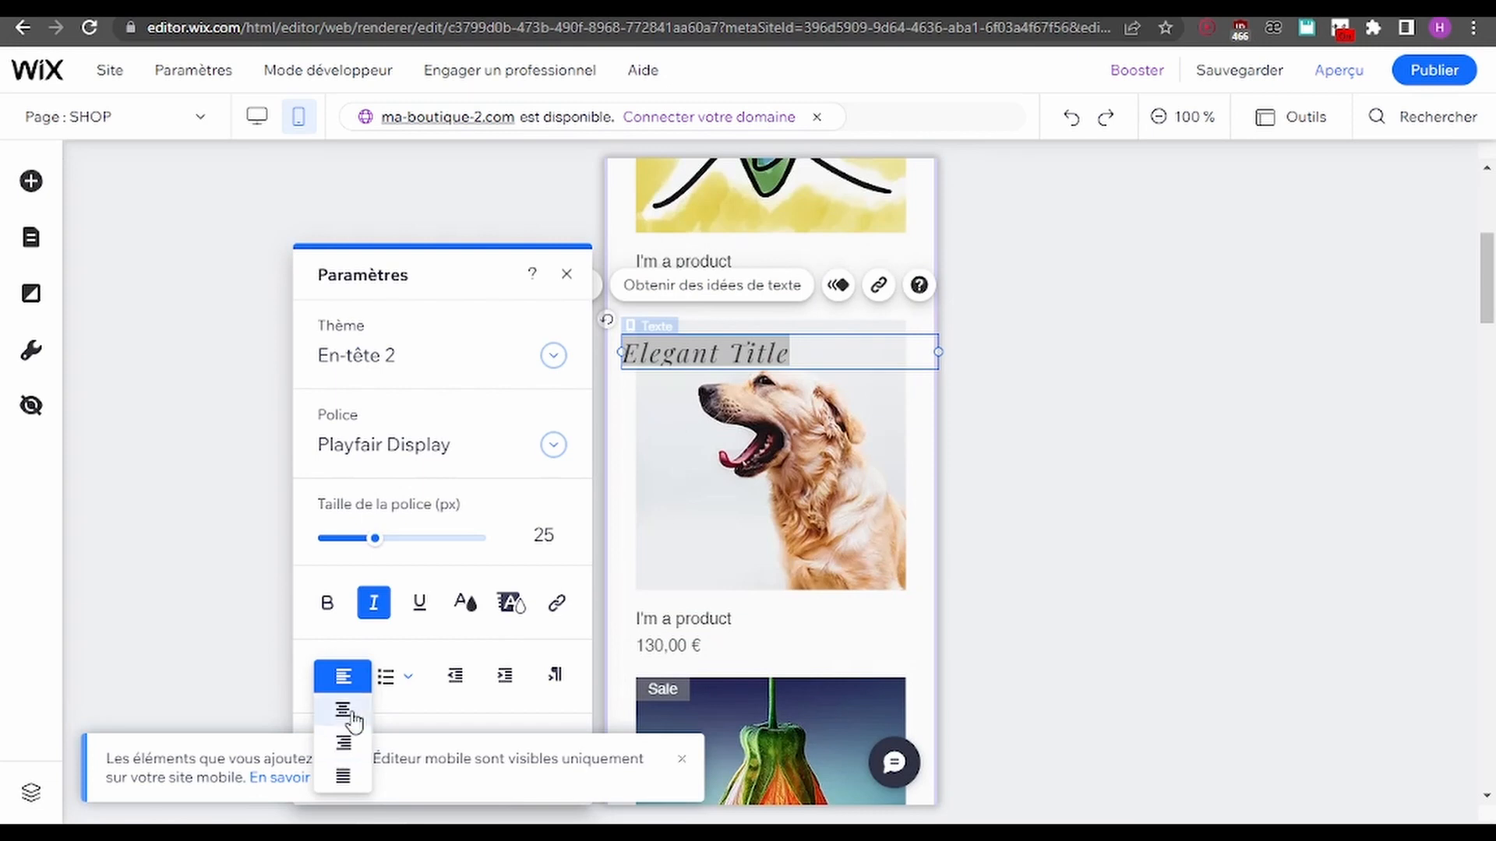
left_click(343, 709)
scroll(536, 441, "down", 3)
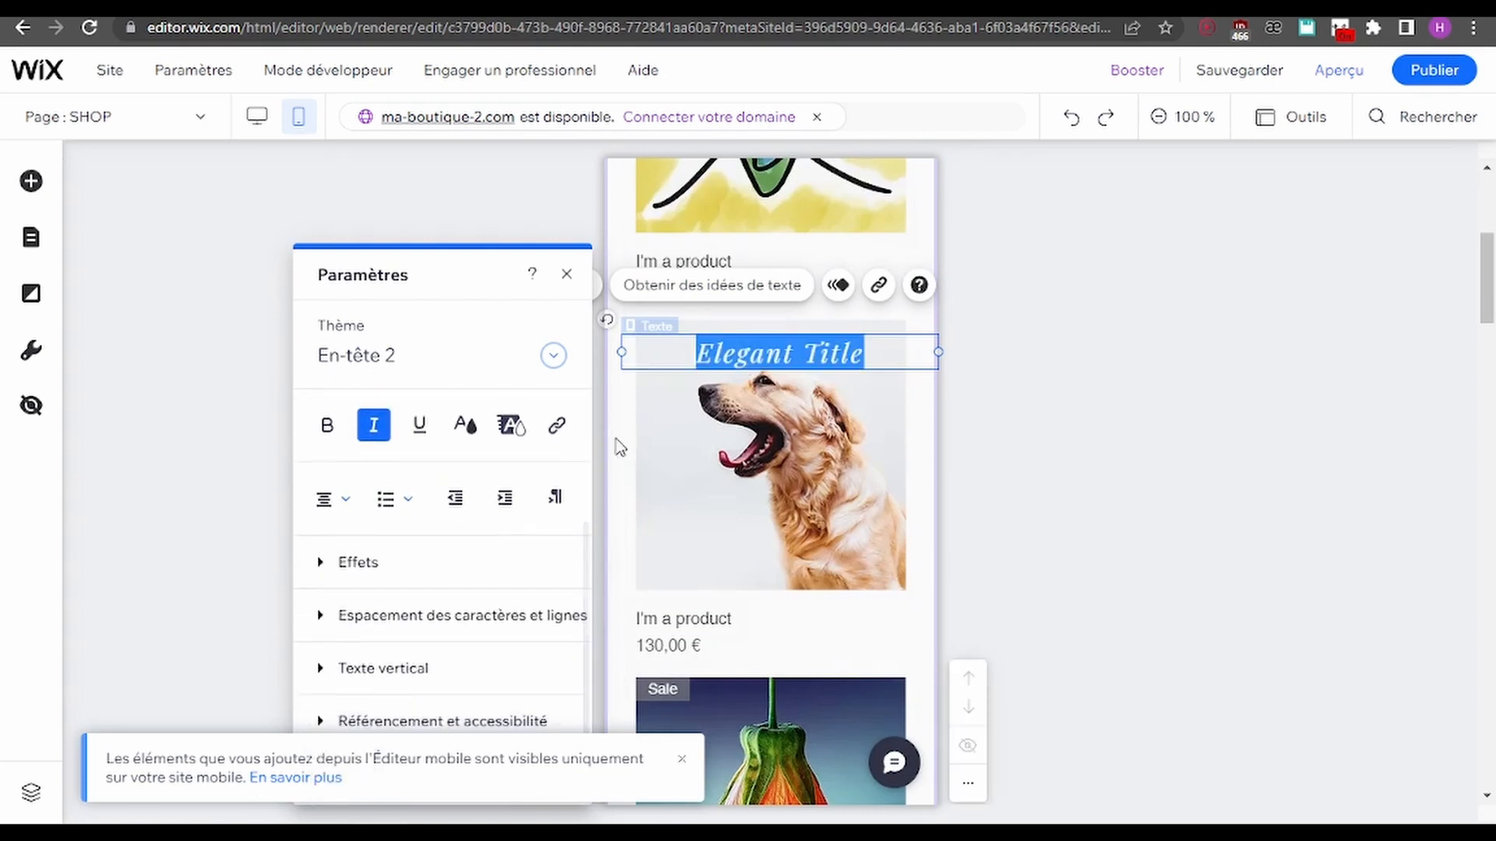
scroll(619, 444, "down", 5)
scroll(790, 444, "up", 5)
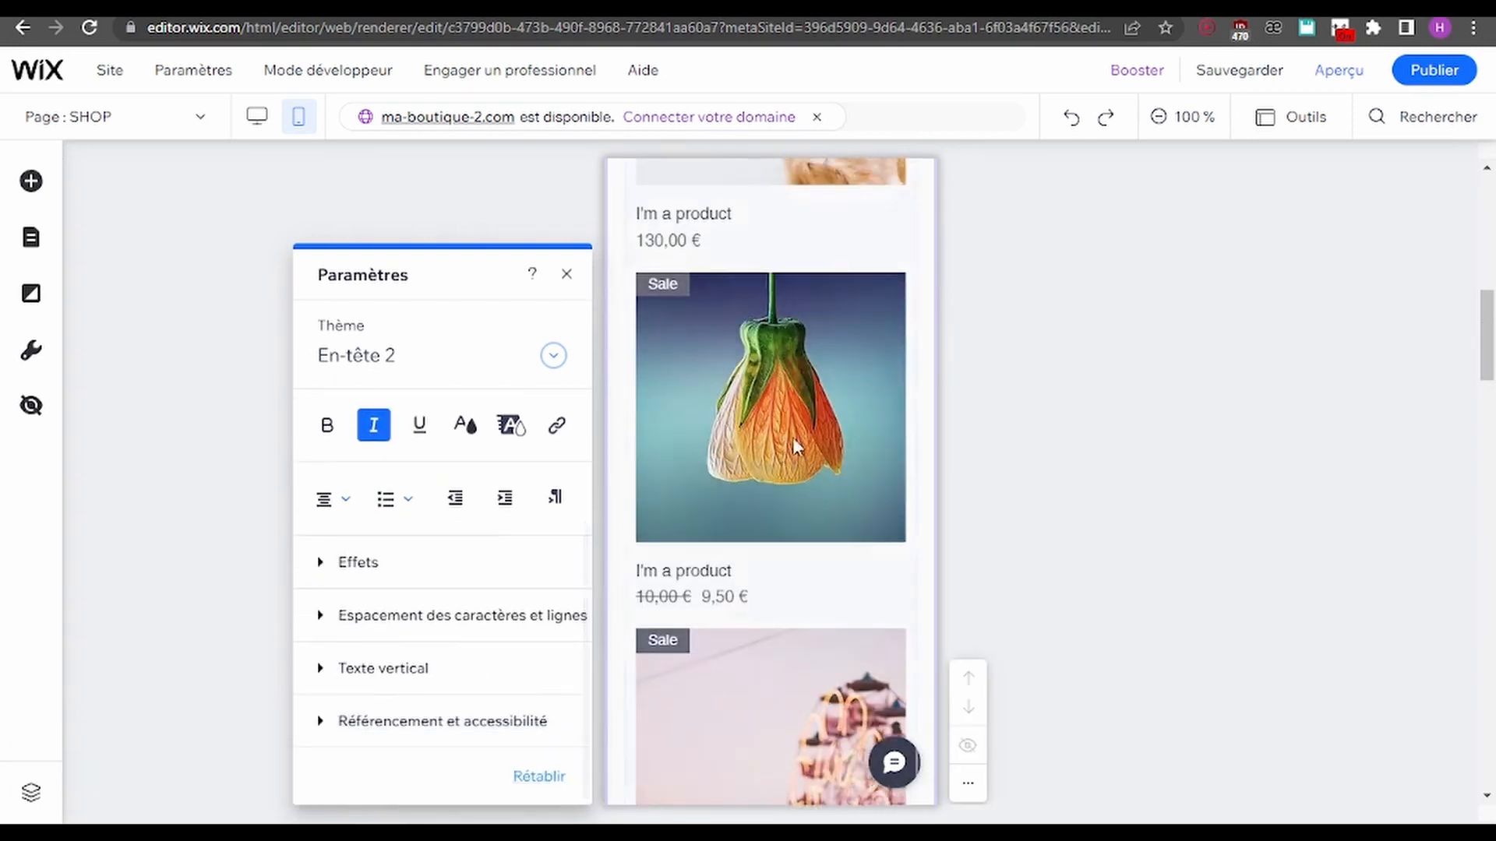
left_click(830, 503)
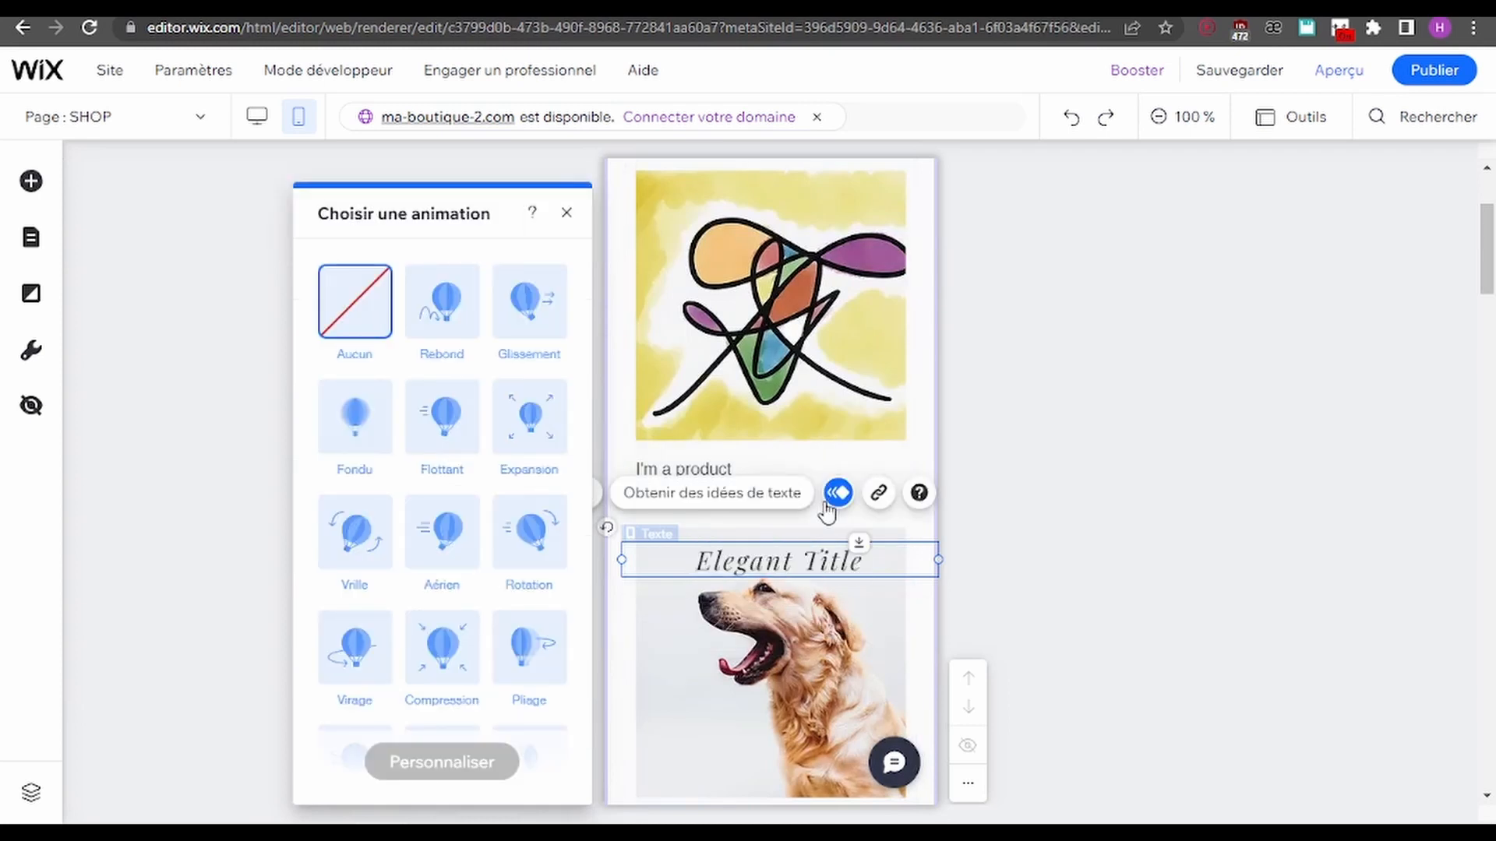
left_click(831, 505)
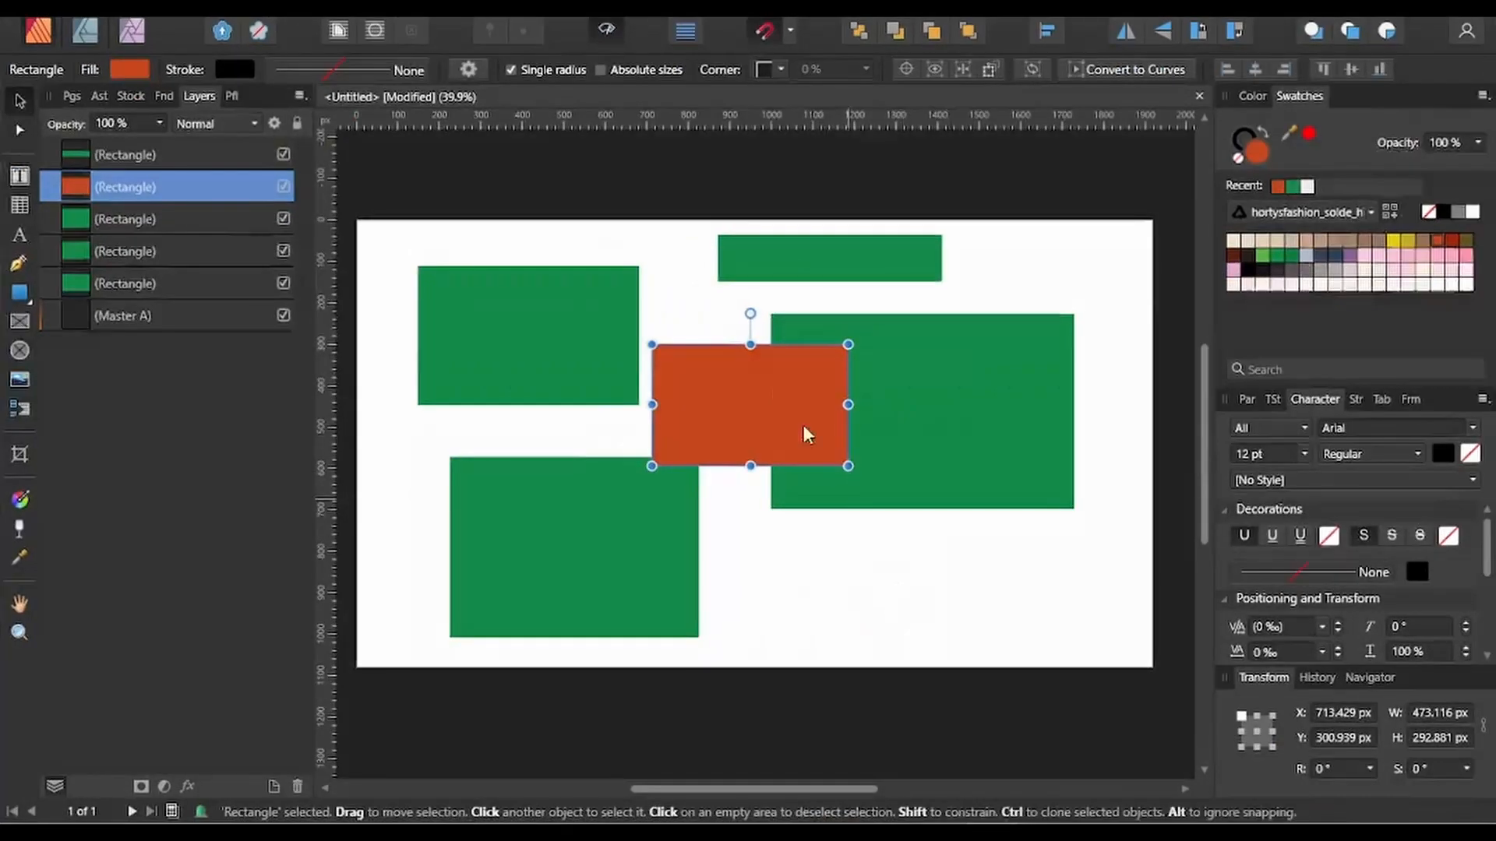
Switch to Affinity Publisher and move the orange rectangle onto the green rectangle at the page's lower left
left_click_drag(728, 398, 904, 399)
left_click_drag(914, 411, 585, 571)
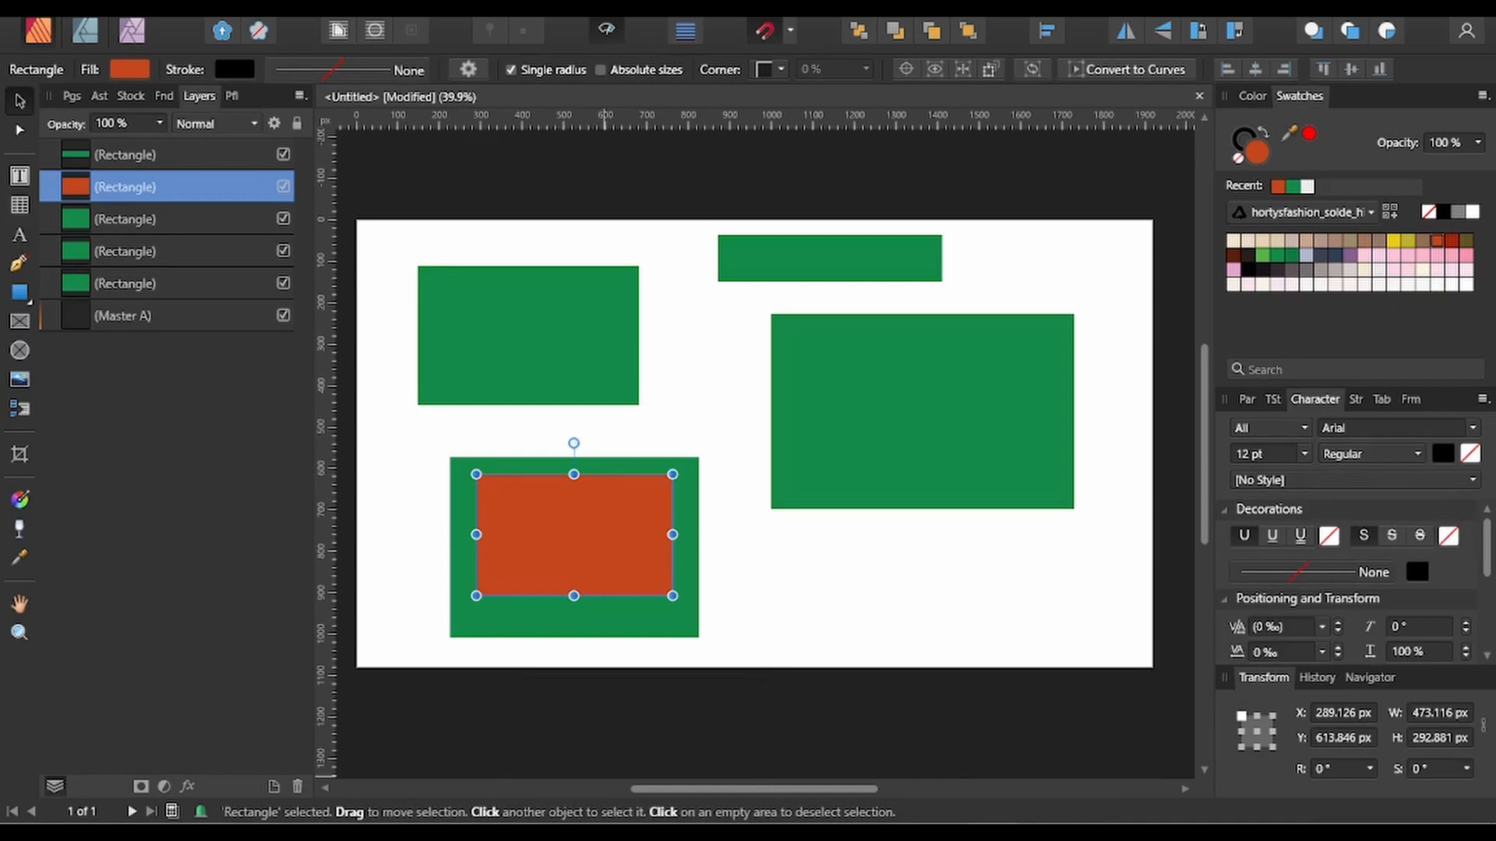
Switch back to the Wix editor and shift the Elegant Title text slightly left over the dog product's image
mouse_move(370, 830)
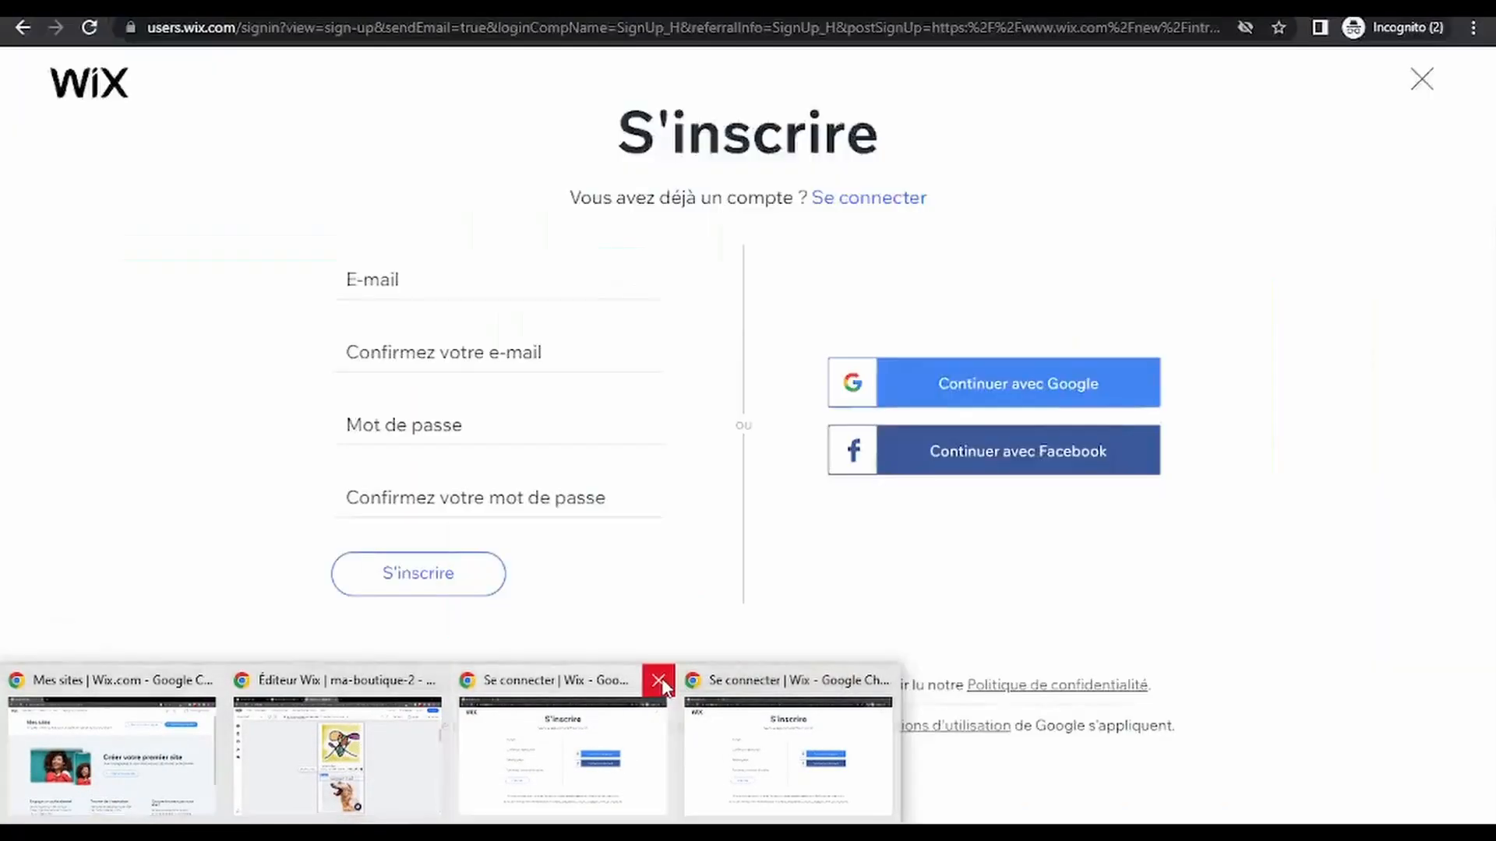
left_click(342, 748)
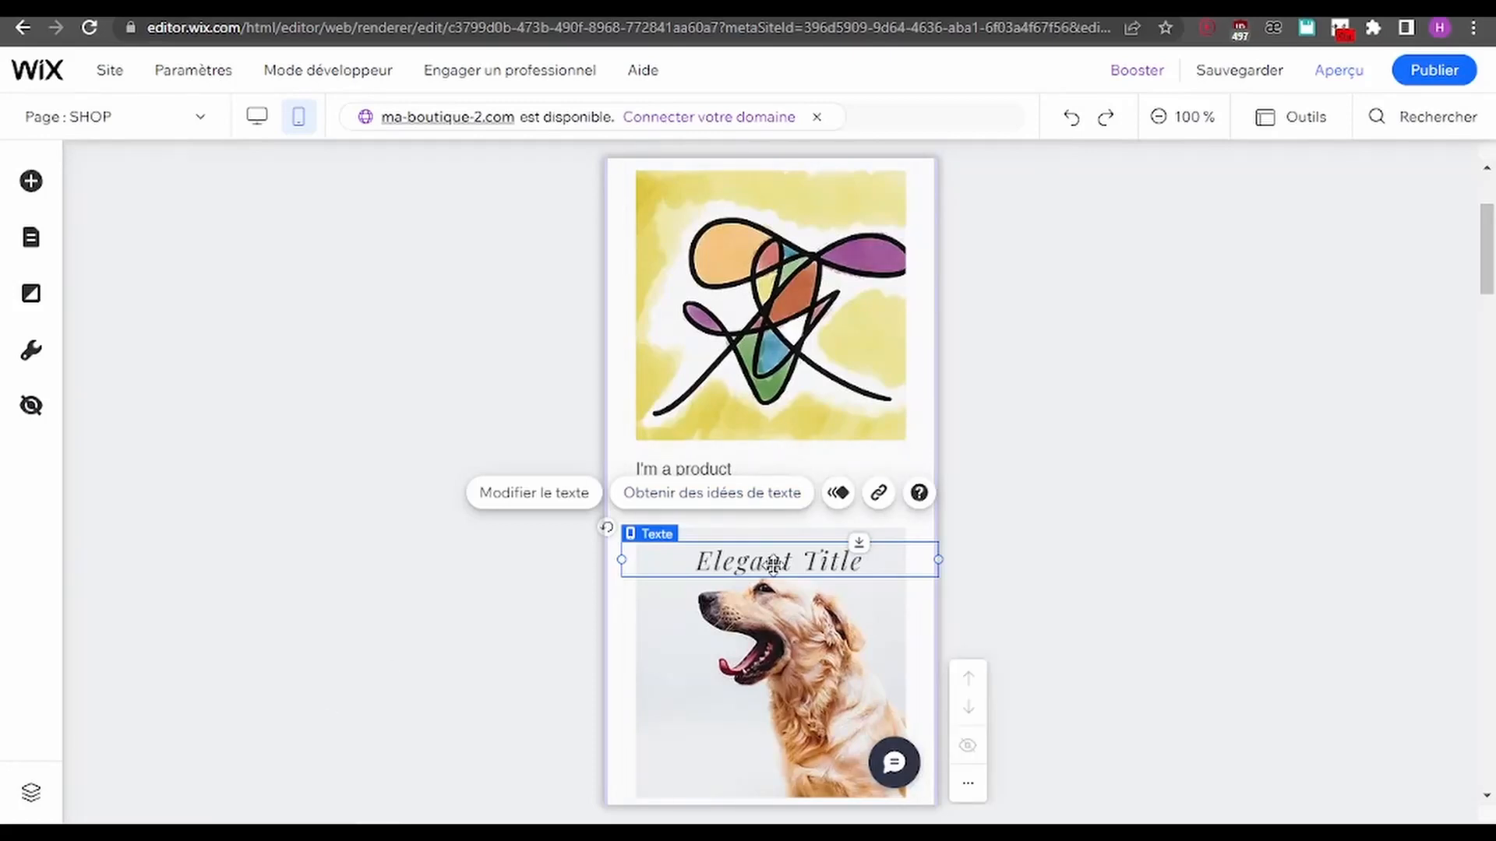
mouse_move(774, 573)
left_mouse_down()
mouse_move(813, 596)
mouse_move(785, 594)
mouse_move(765, 567)
left_mouse_up()
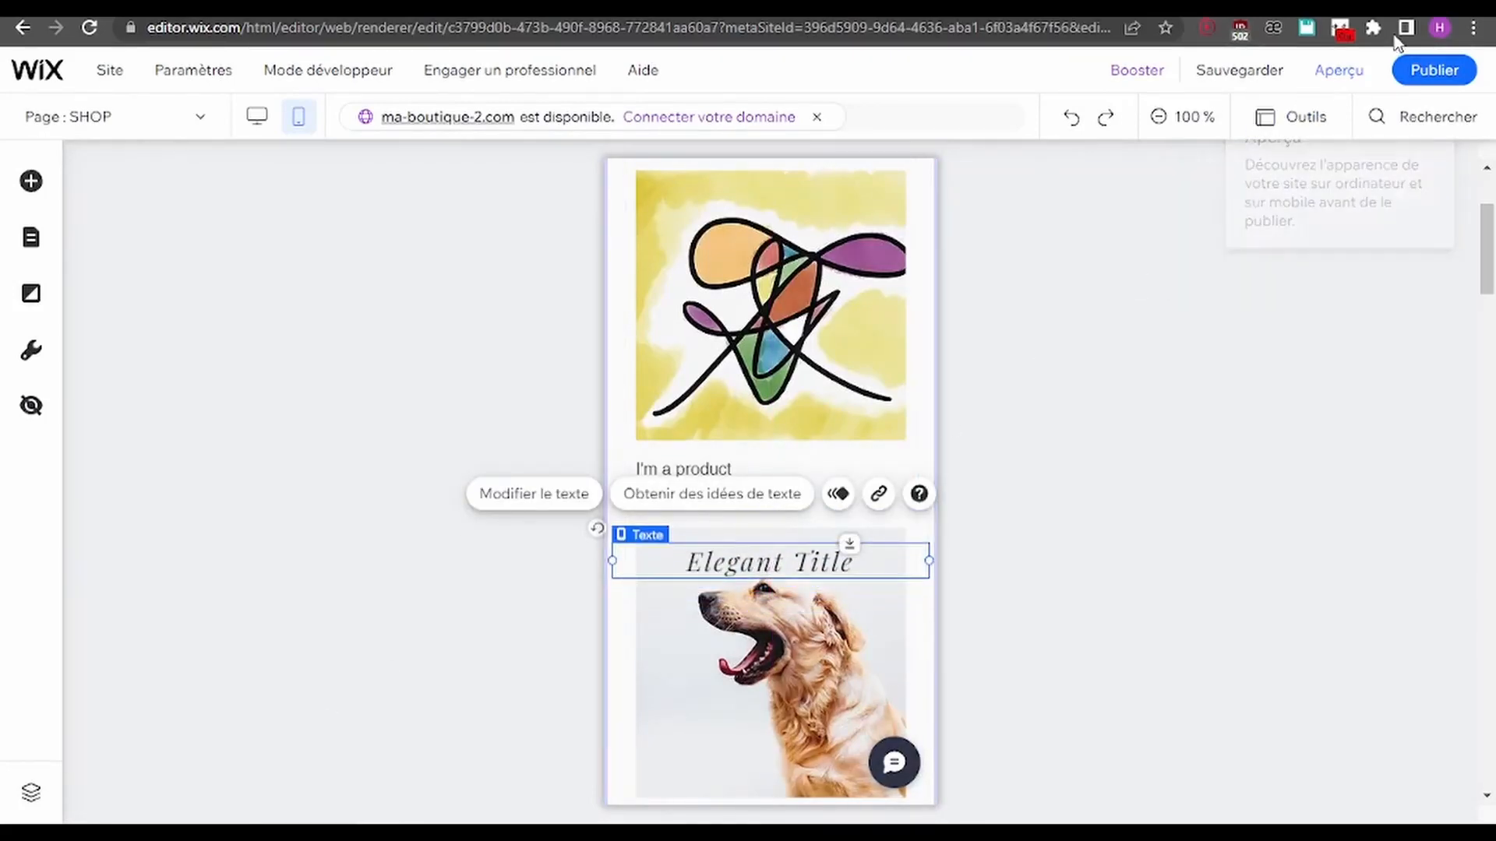
Save the site with the free Wix.com domain ending in ma-boutique-2, finishing without publishing it
left_click(1440, 74)
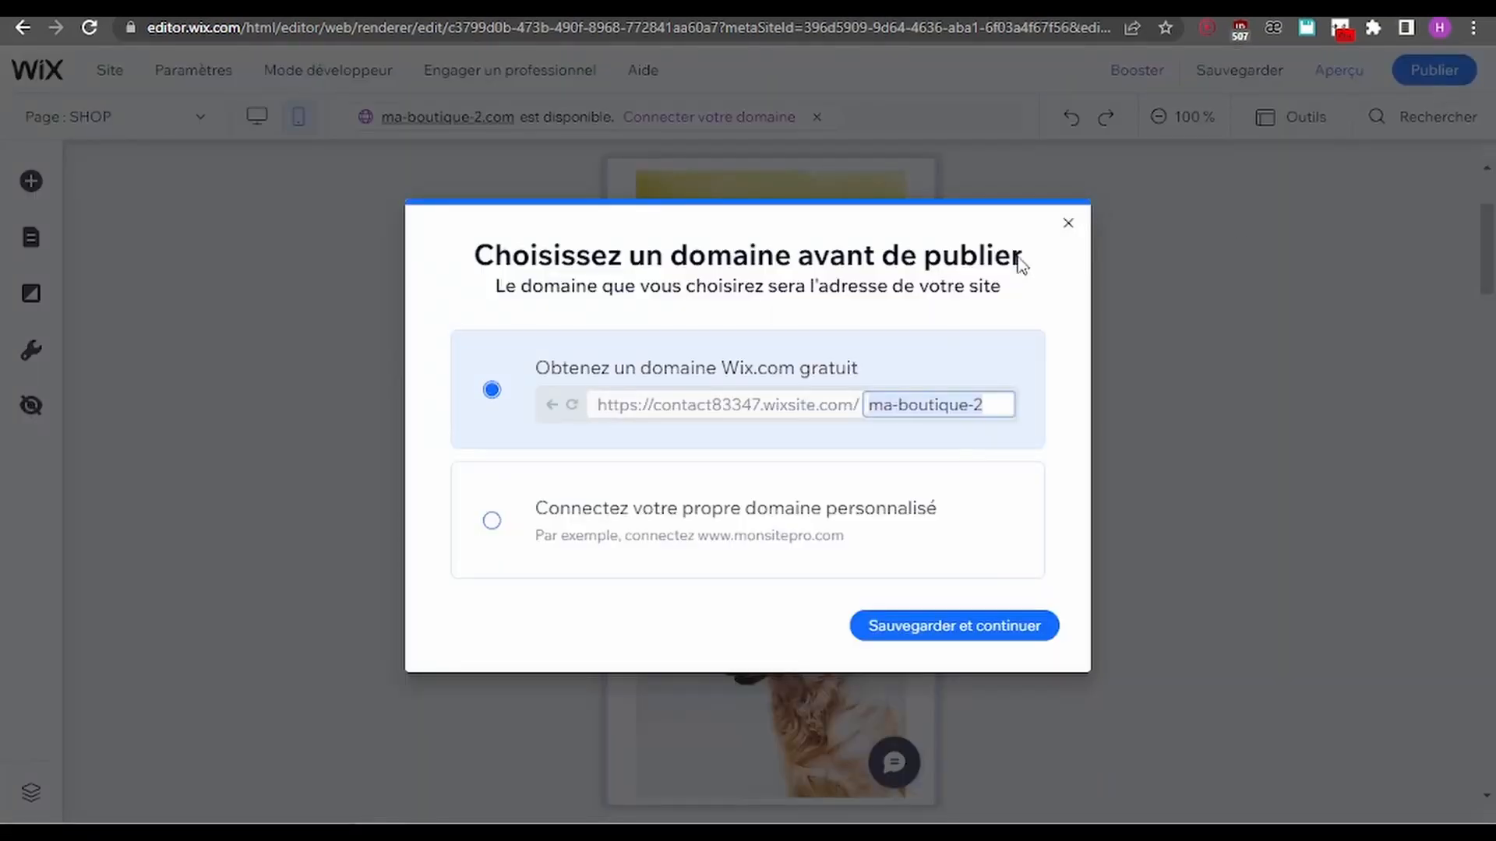
left_click(927, 639)
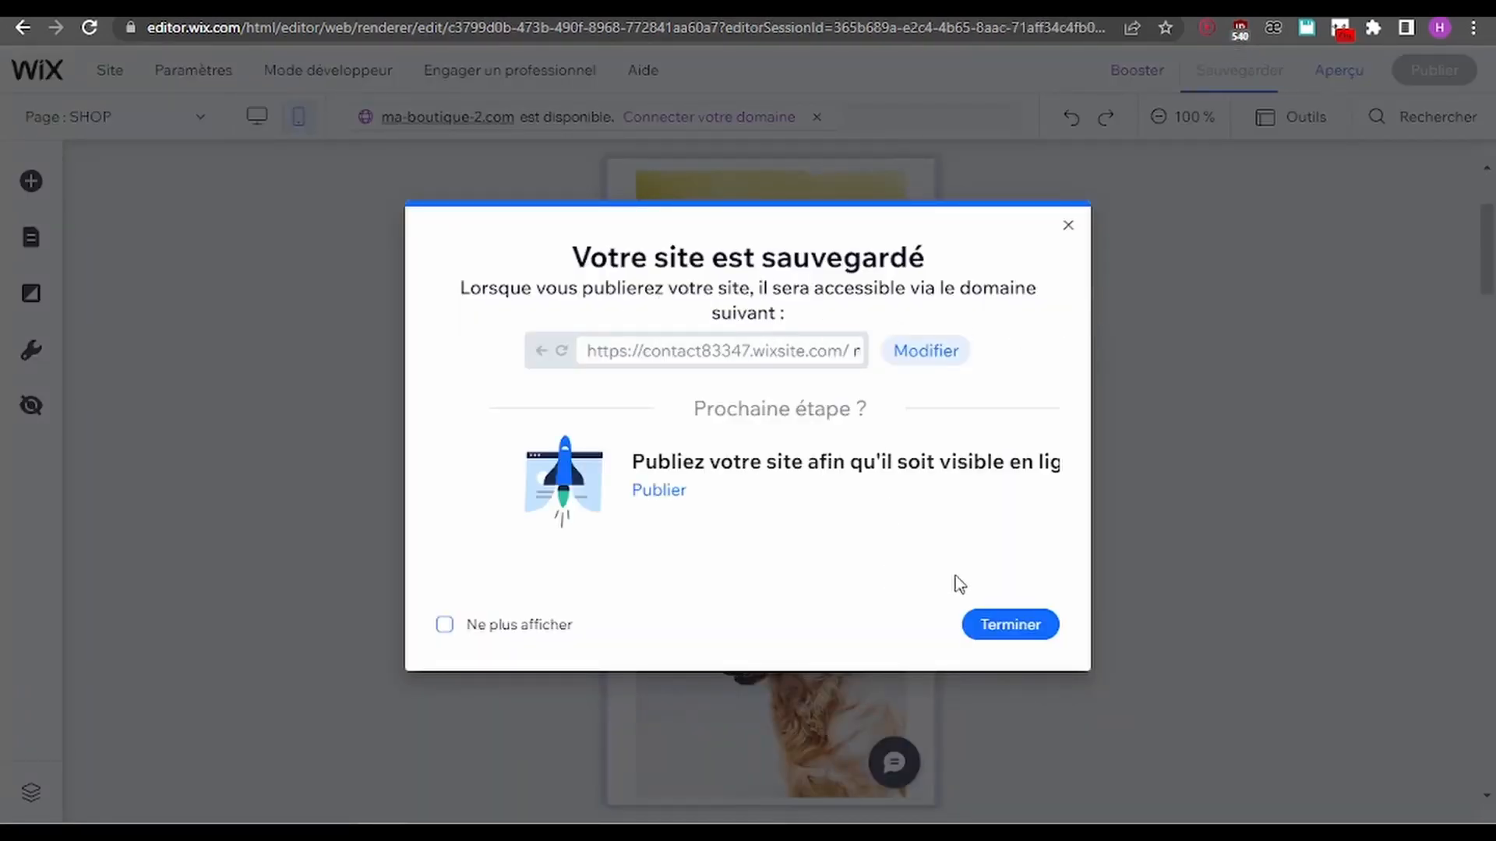
left_click(1005, 624)
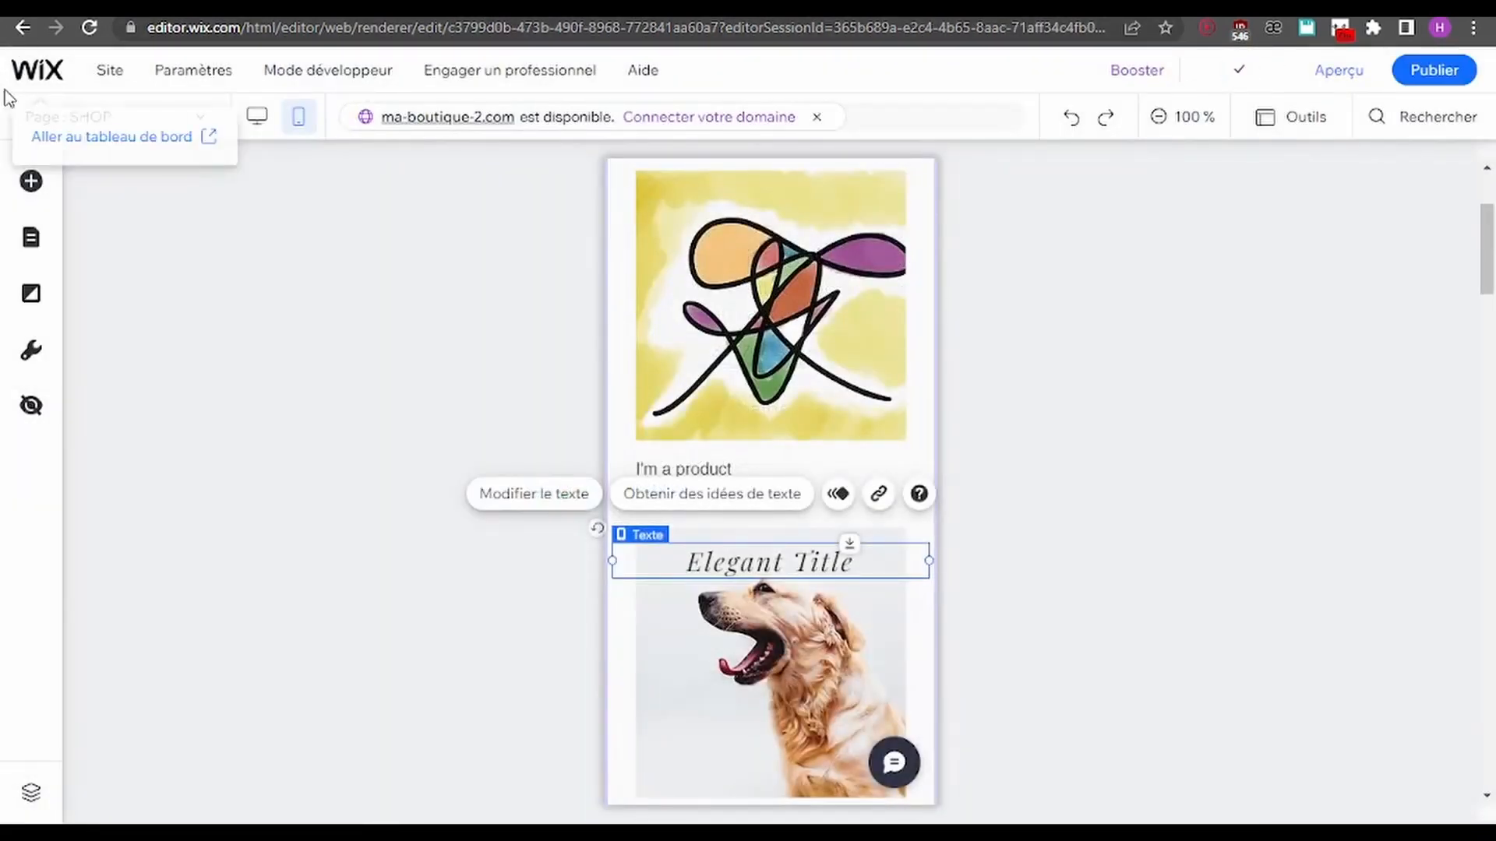
Open the Ma Boutique 2 dashboard and examine its site list, account options and store setup tasks
left_click(30, 89)
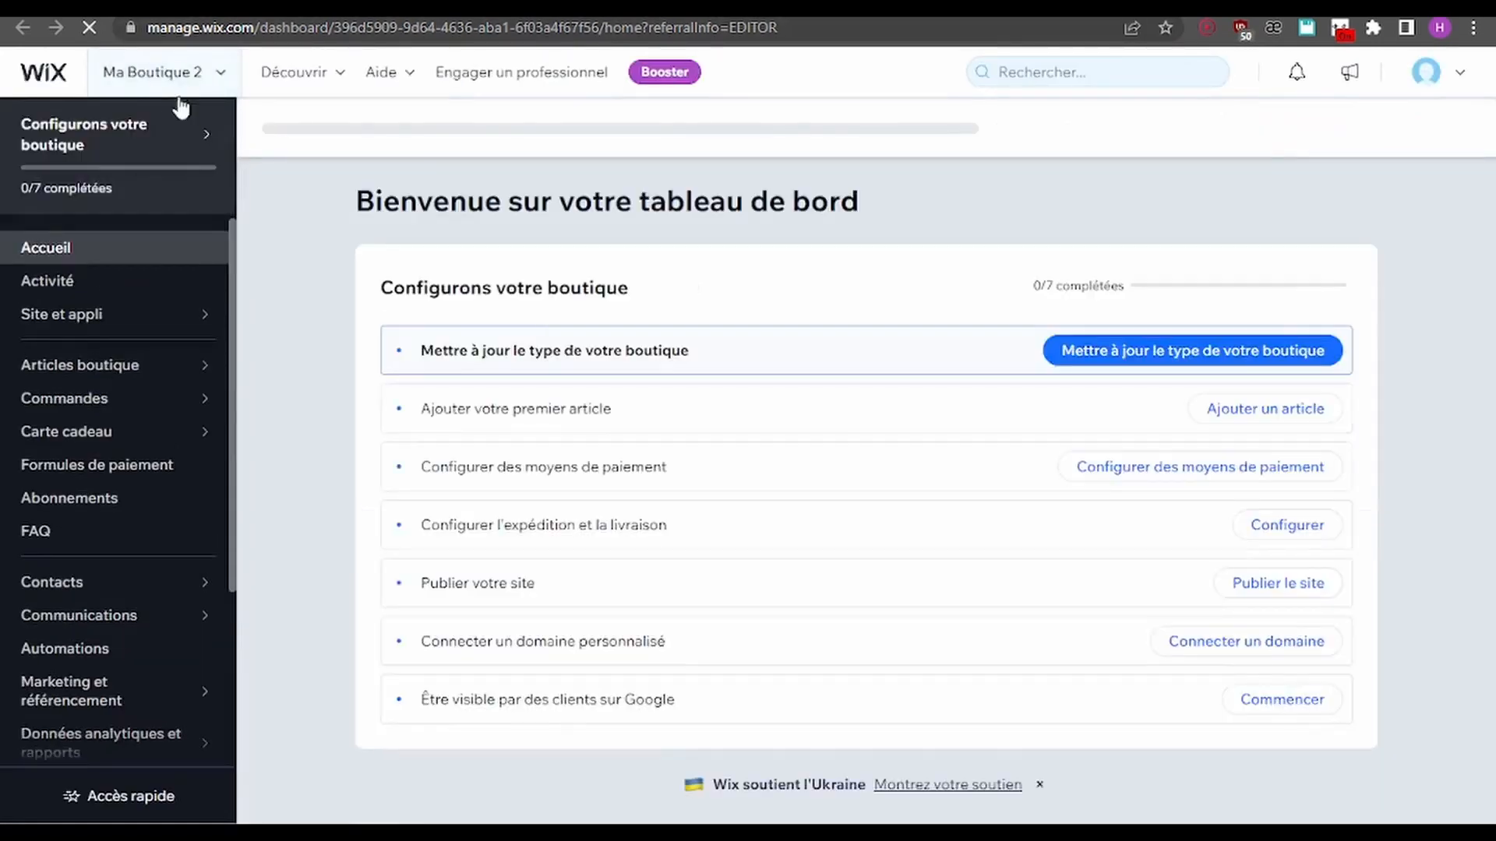
left_click(207, 71)
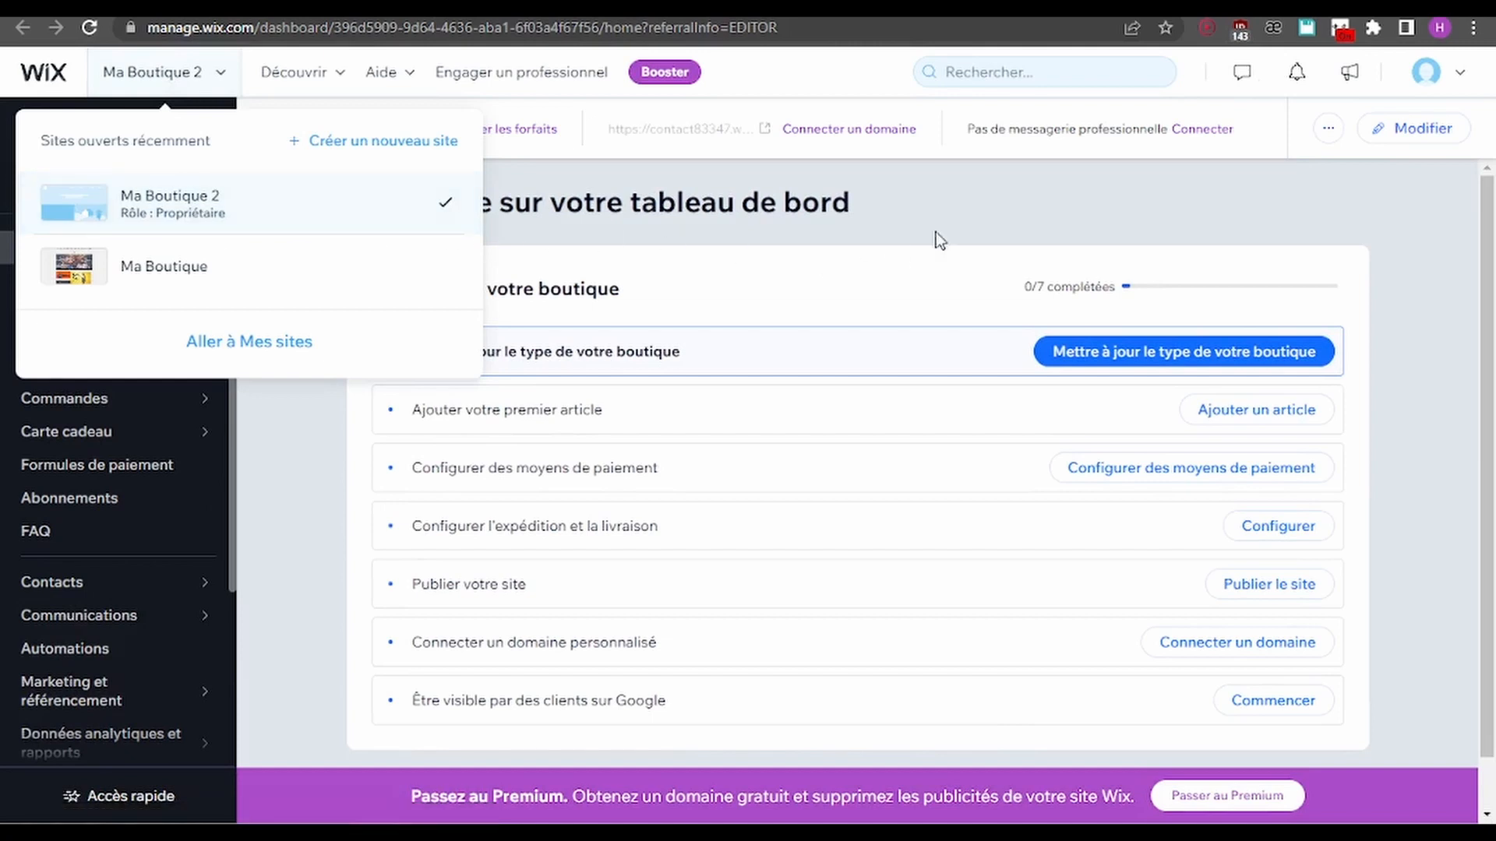
left_click(1468, 81)
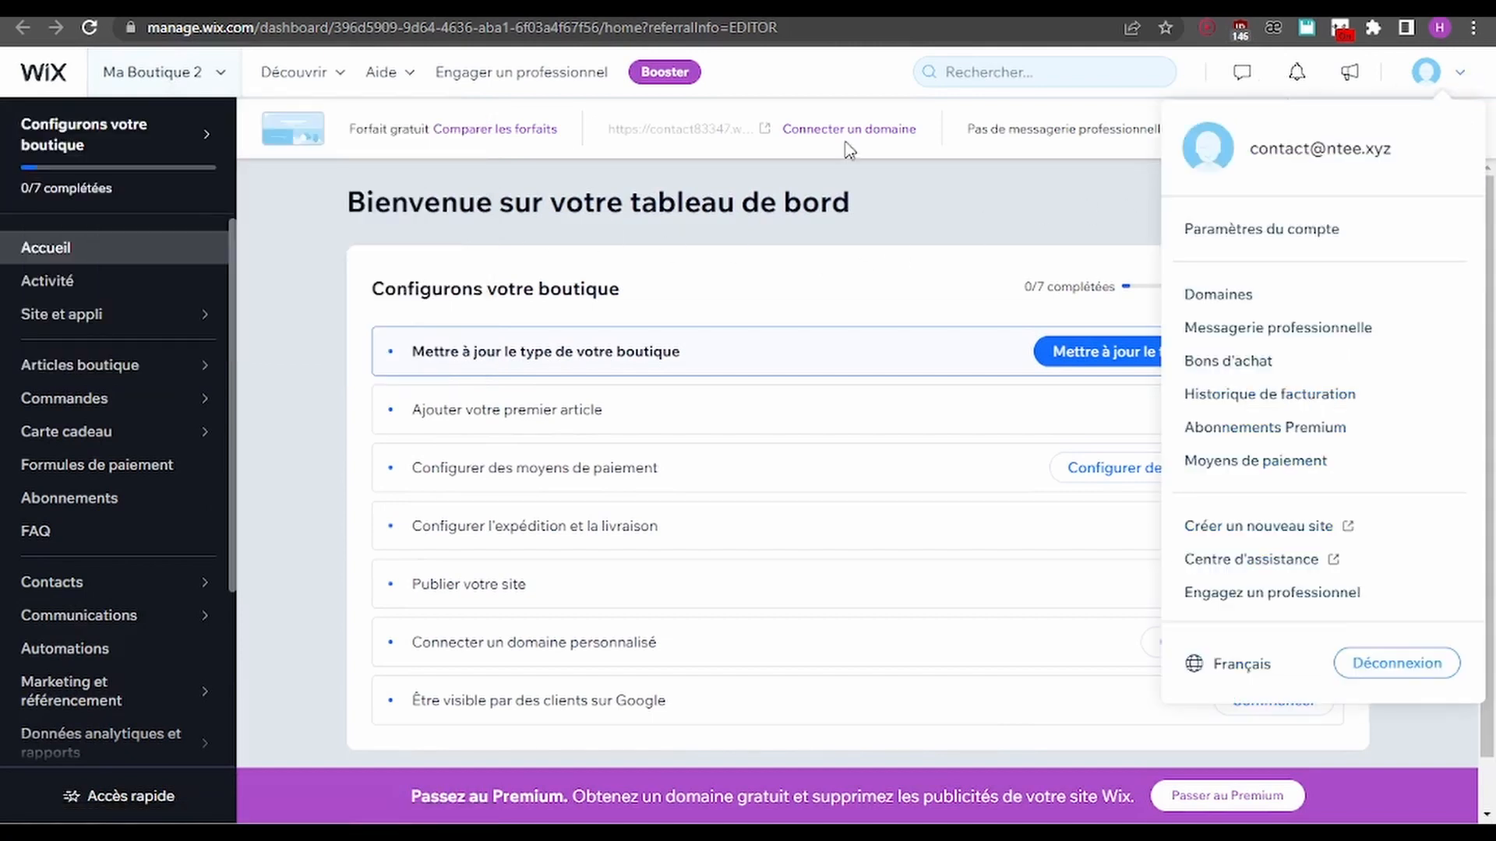
left_click(339, 224)
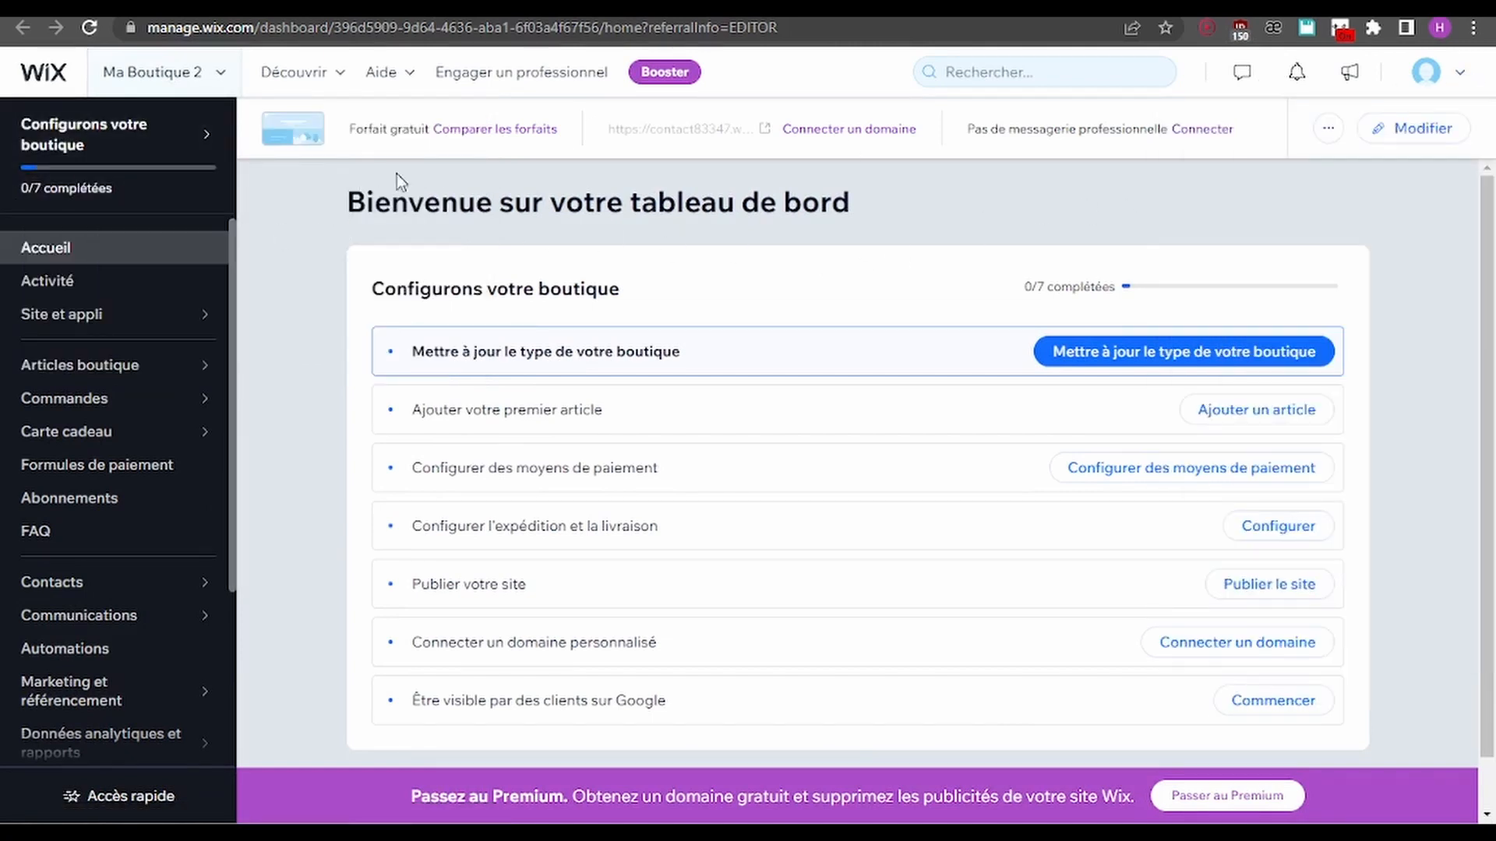
scroll(894, 361, "down", 1)
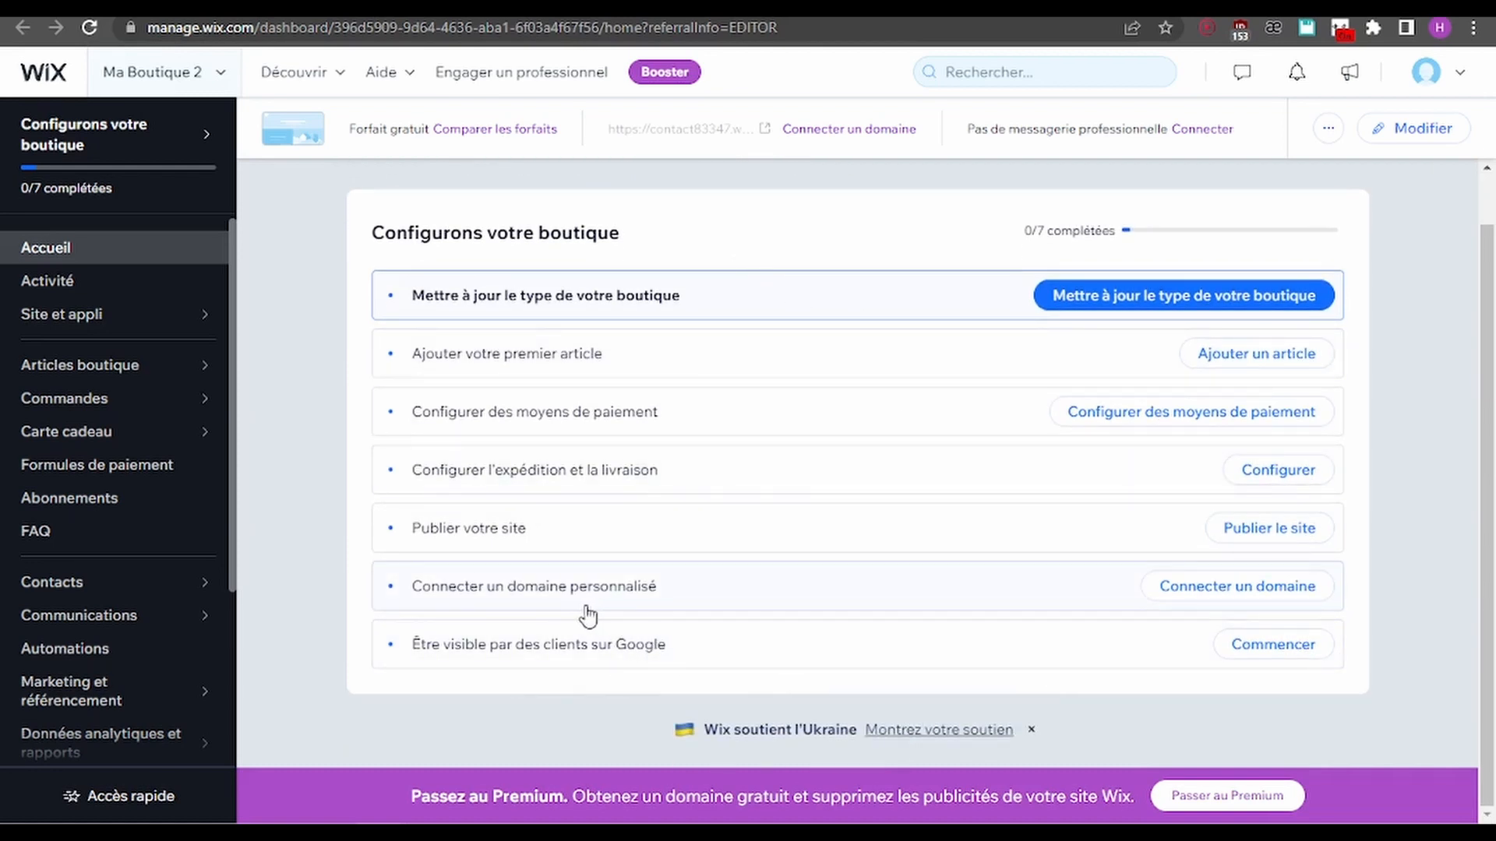
Select the Publier votre site setup task and check the list of recently opened sites
left_click(1232, 533)
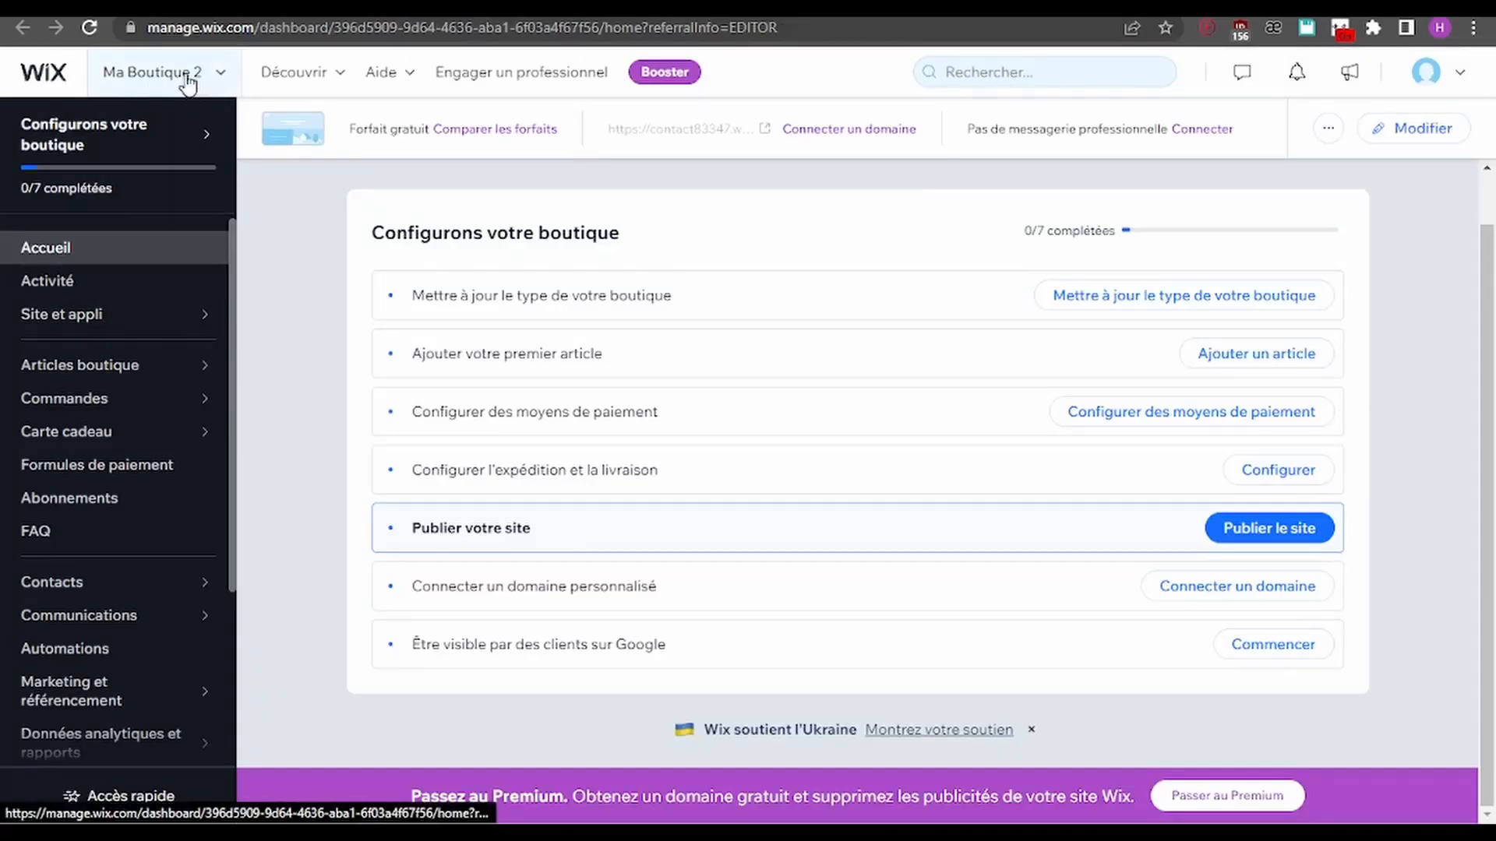
left_click(221, 74)
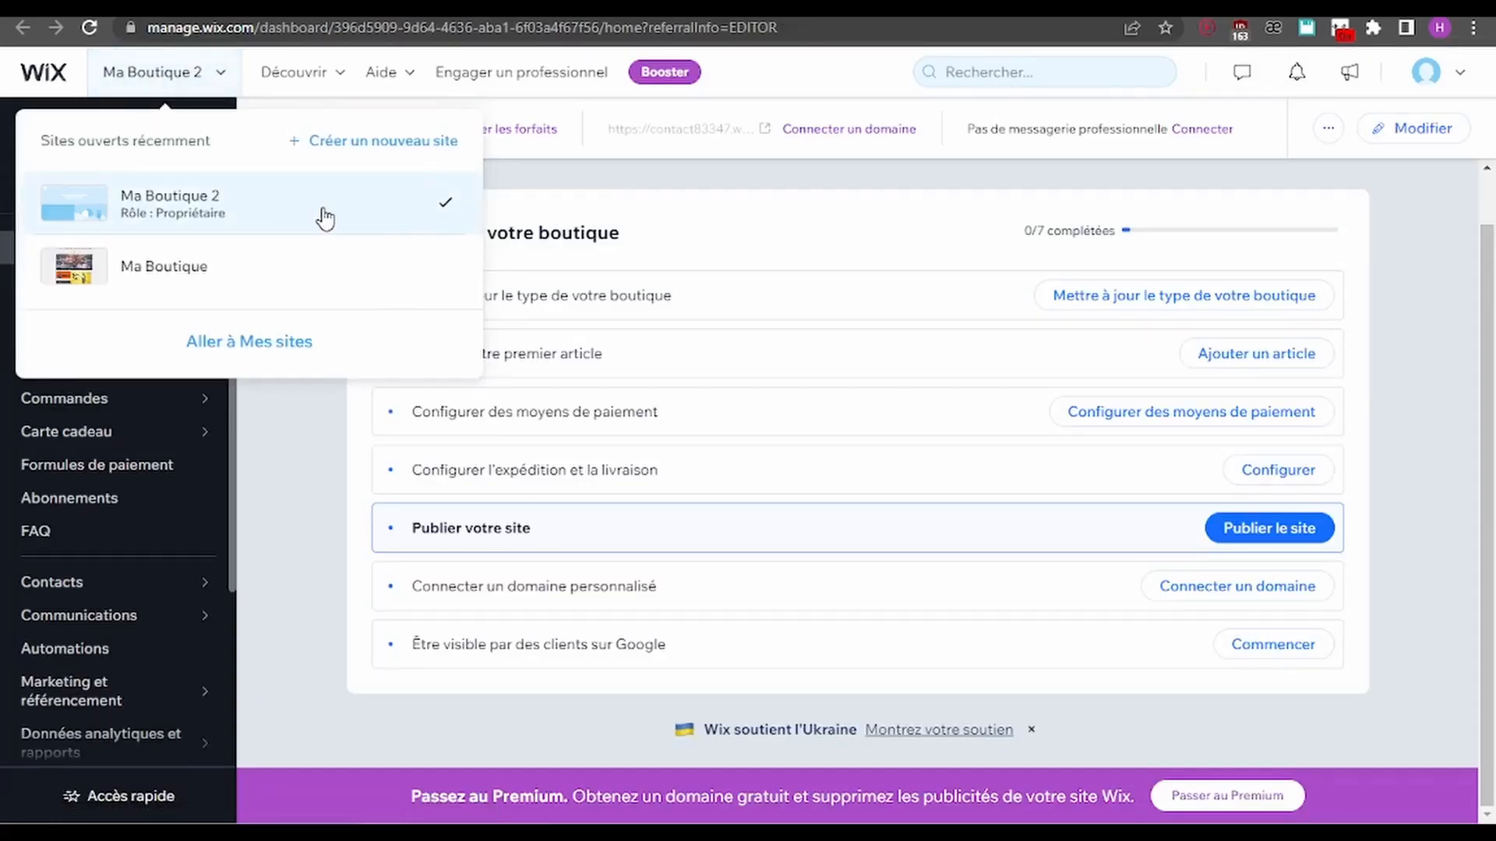
left_click(1447, 386)
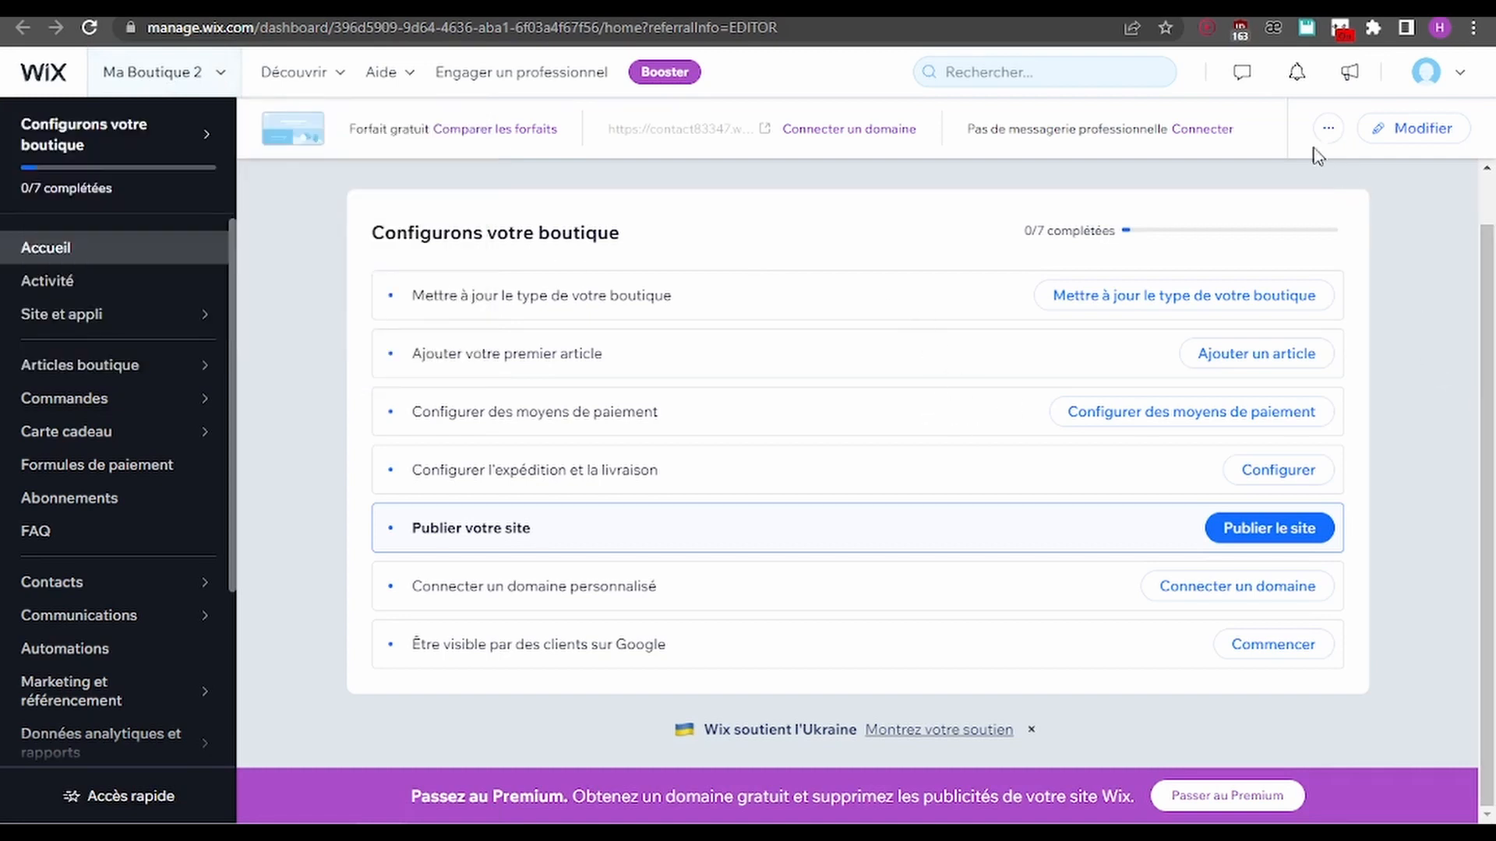
Open a preview of the Ma Boutique 2 site from the dashboard's site actions
left_click(1328, 129)
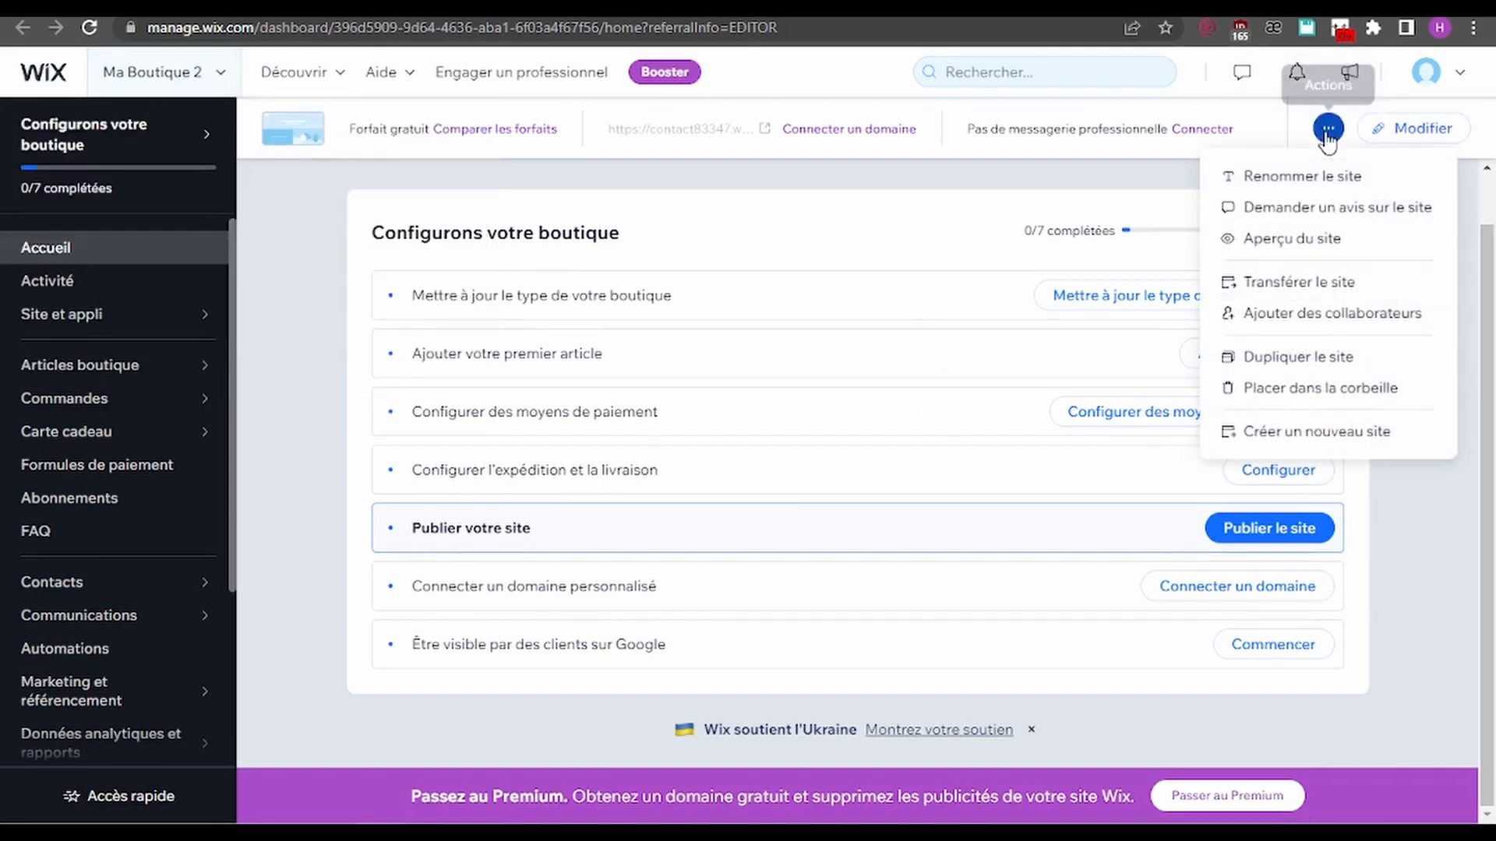
left_click(1323, 242)
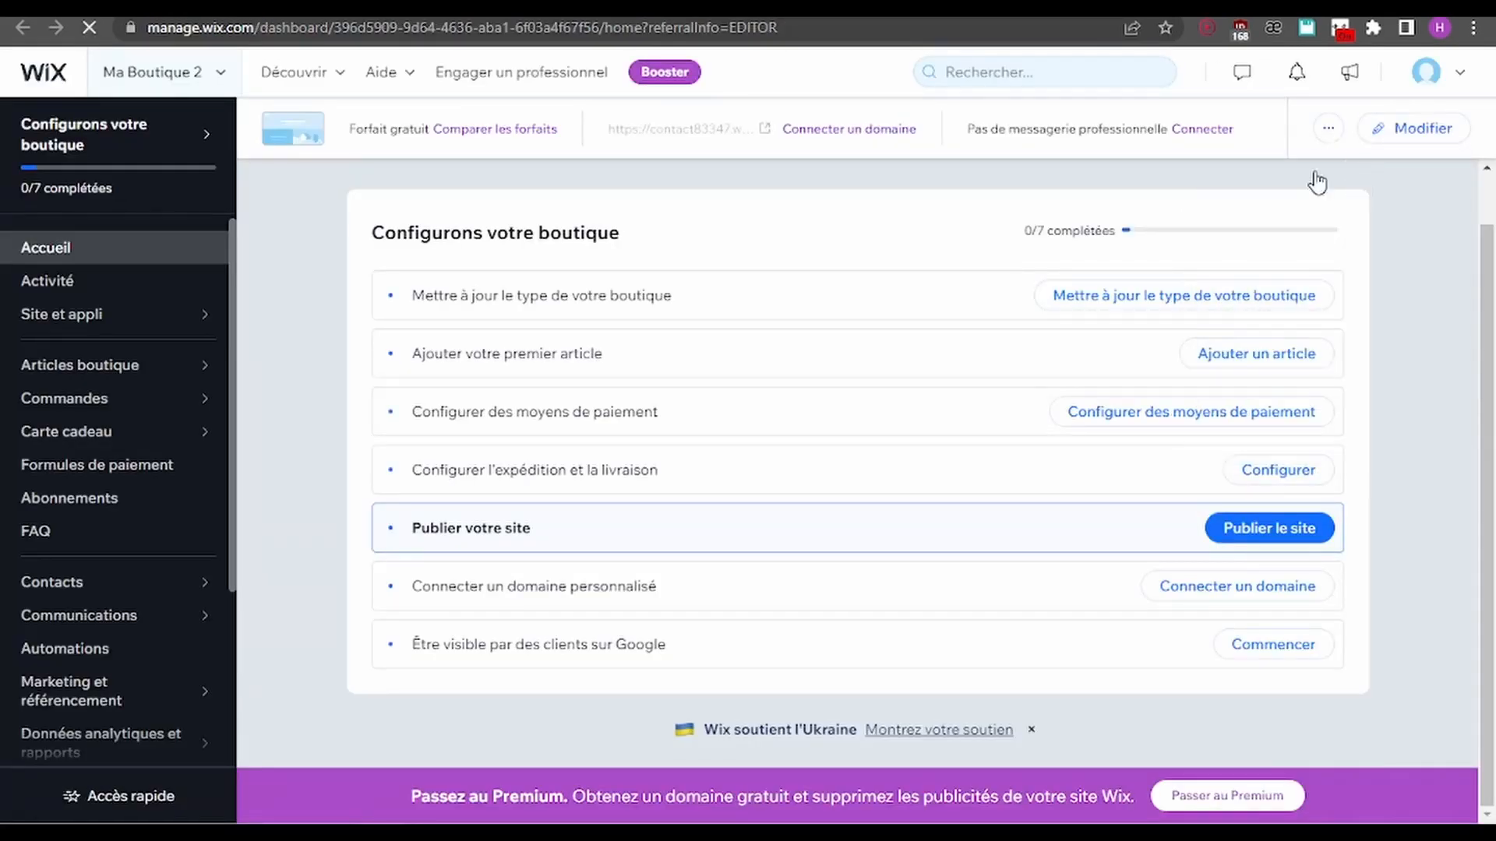
Review the available site actions for Ma Boutique 2 and examine the home page in the site preview
left_click(1329, 131)
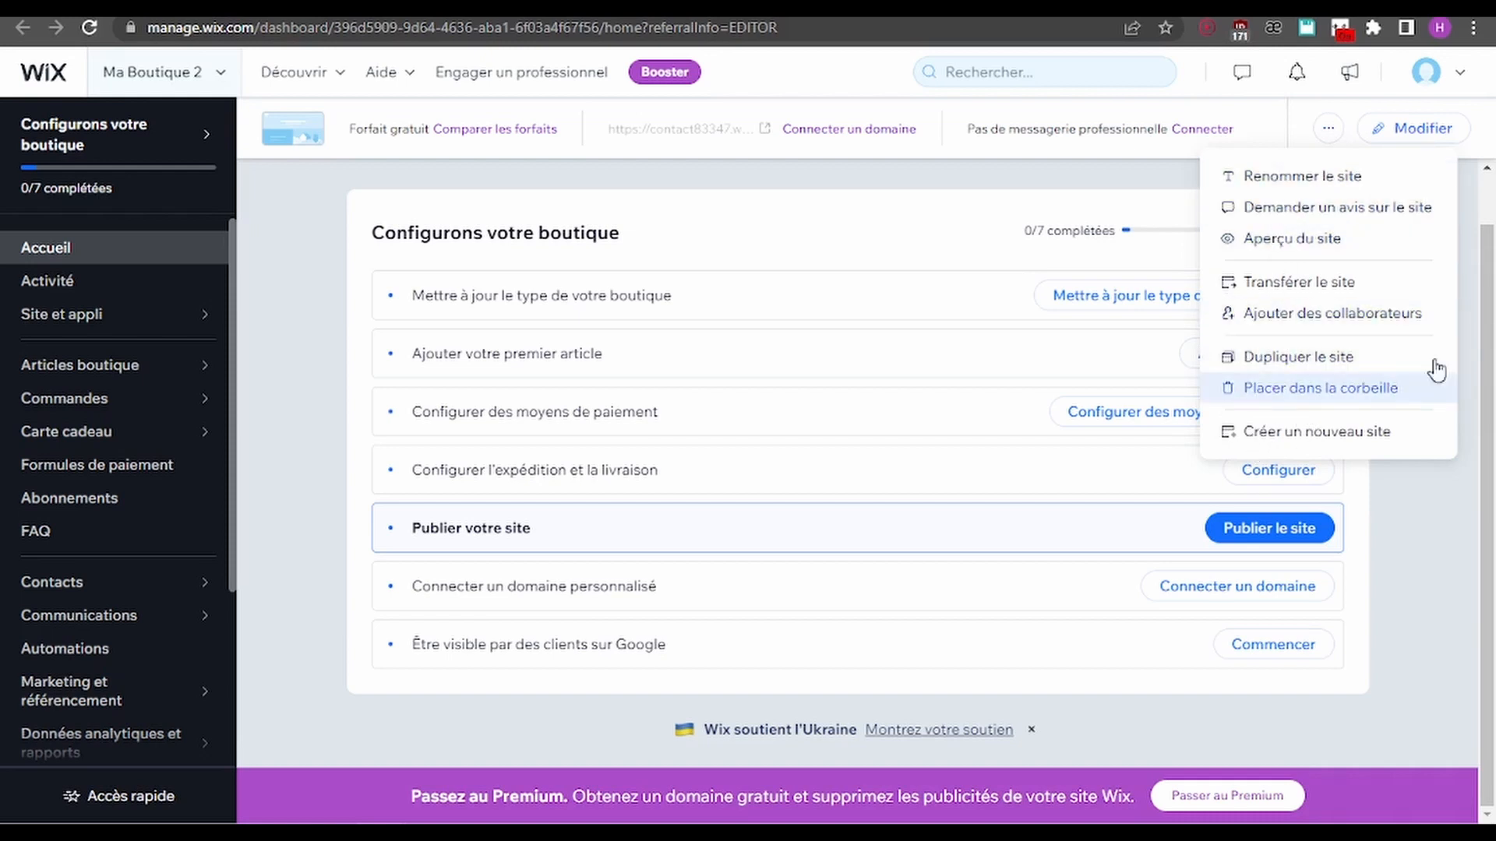
left_click(1412, 550)
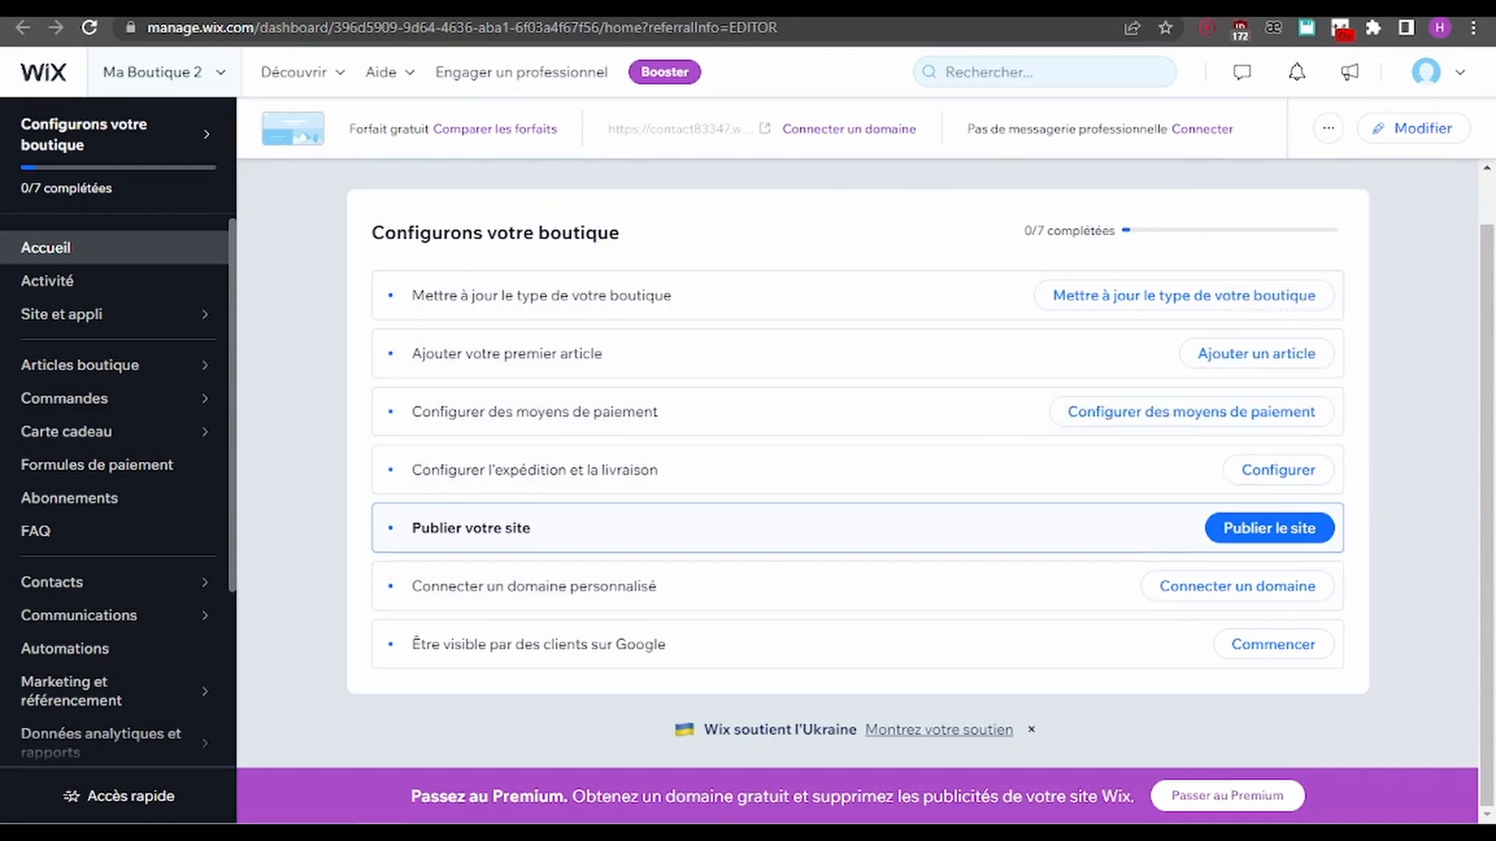
left_click(1269, 528)
scroll(1382, 296, "down", 4)
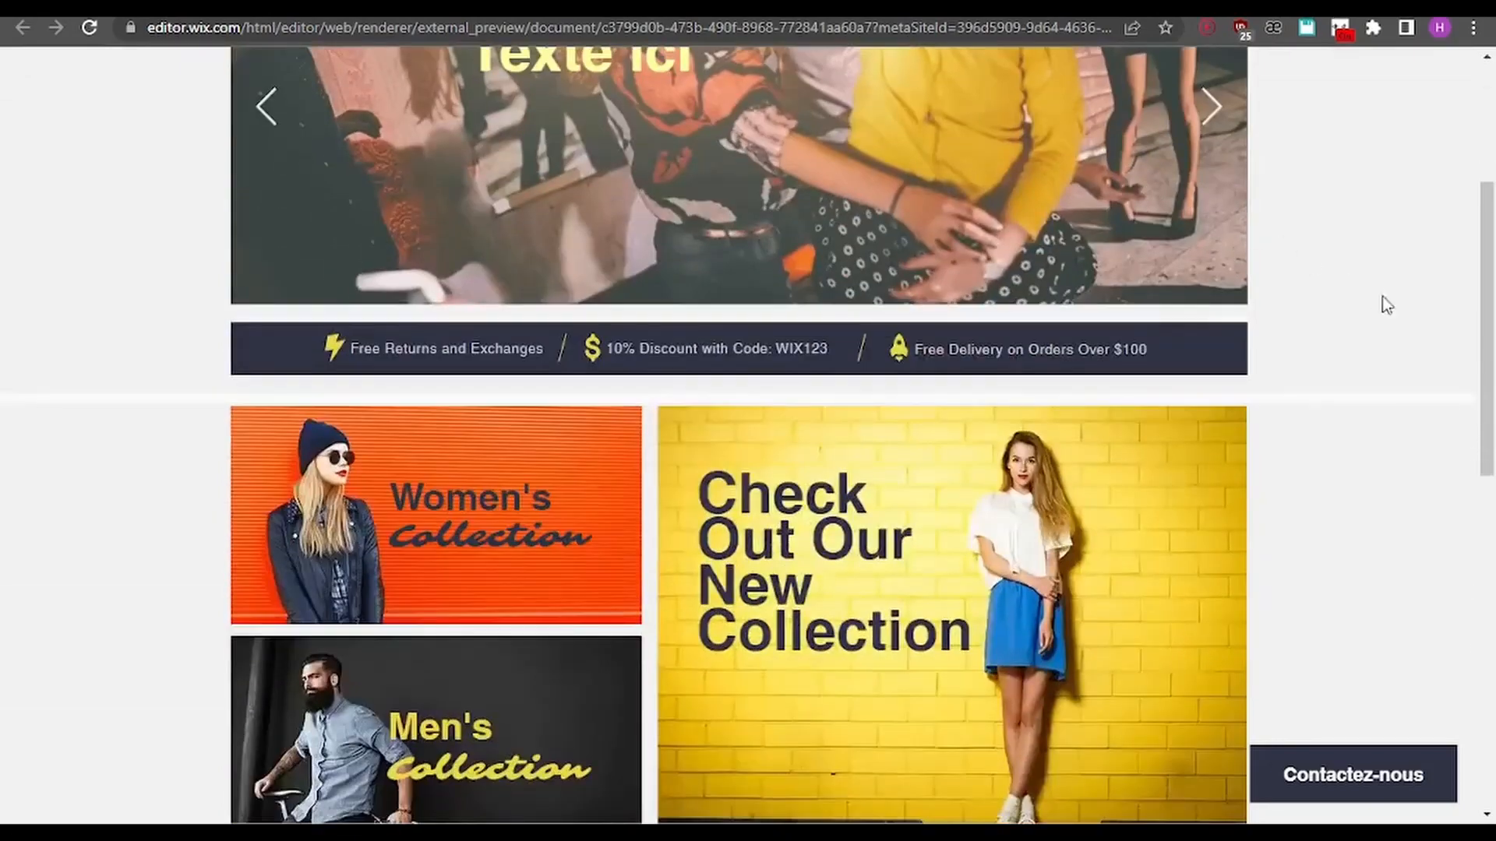
scroll(1390, 299, "up", 4)
left_click_drag(1486, 176, 1492, 35)
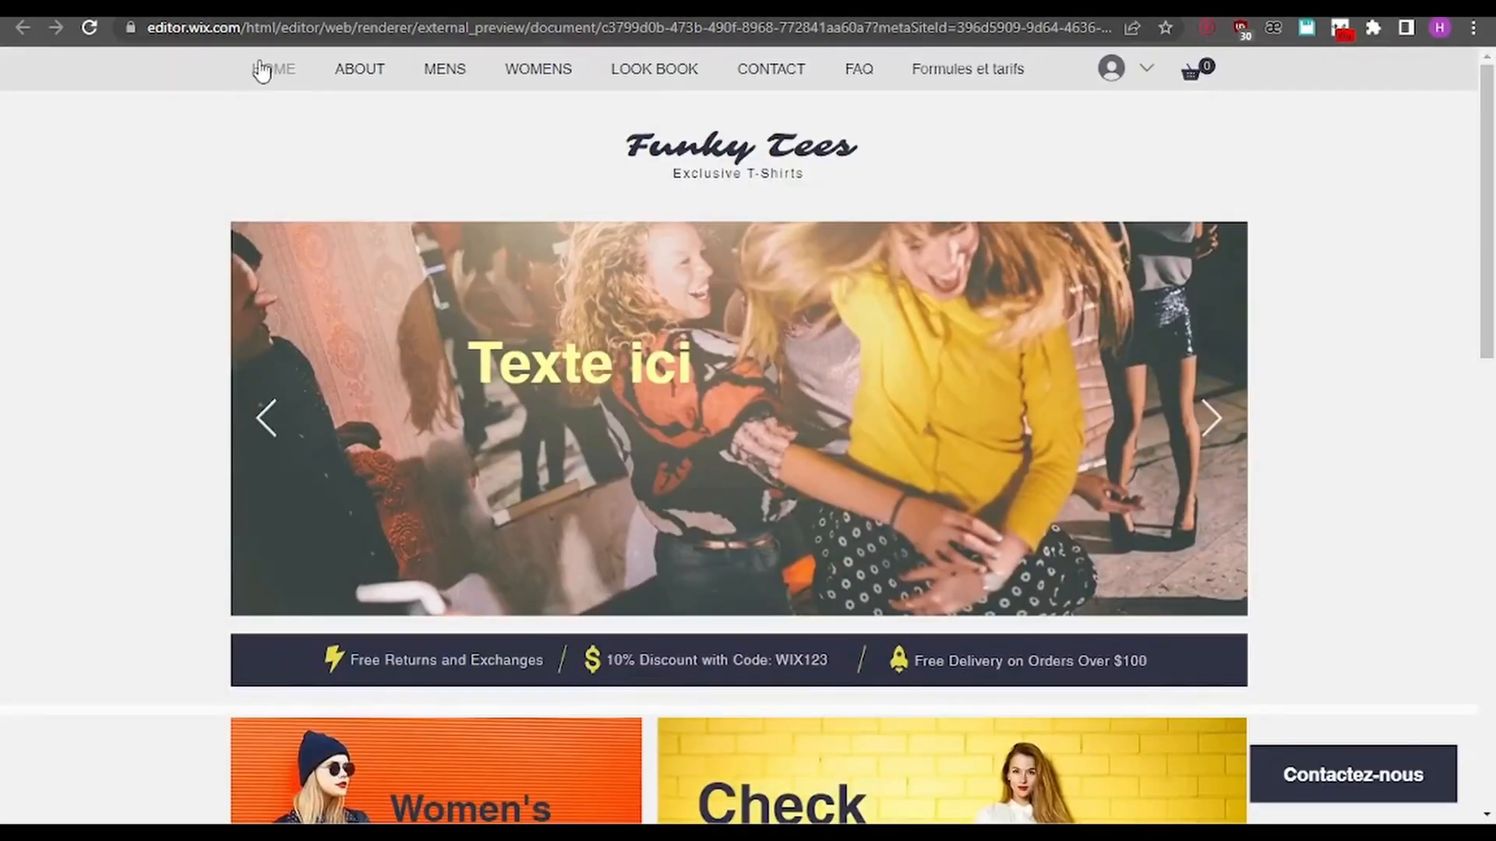
left_click_drag(1487, 175, 1486, 274)
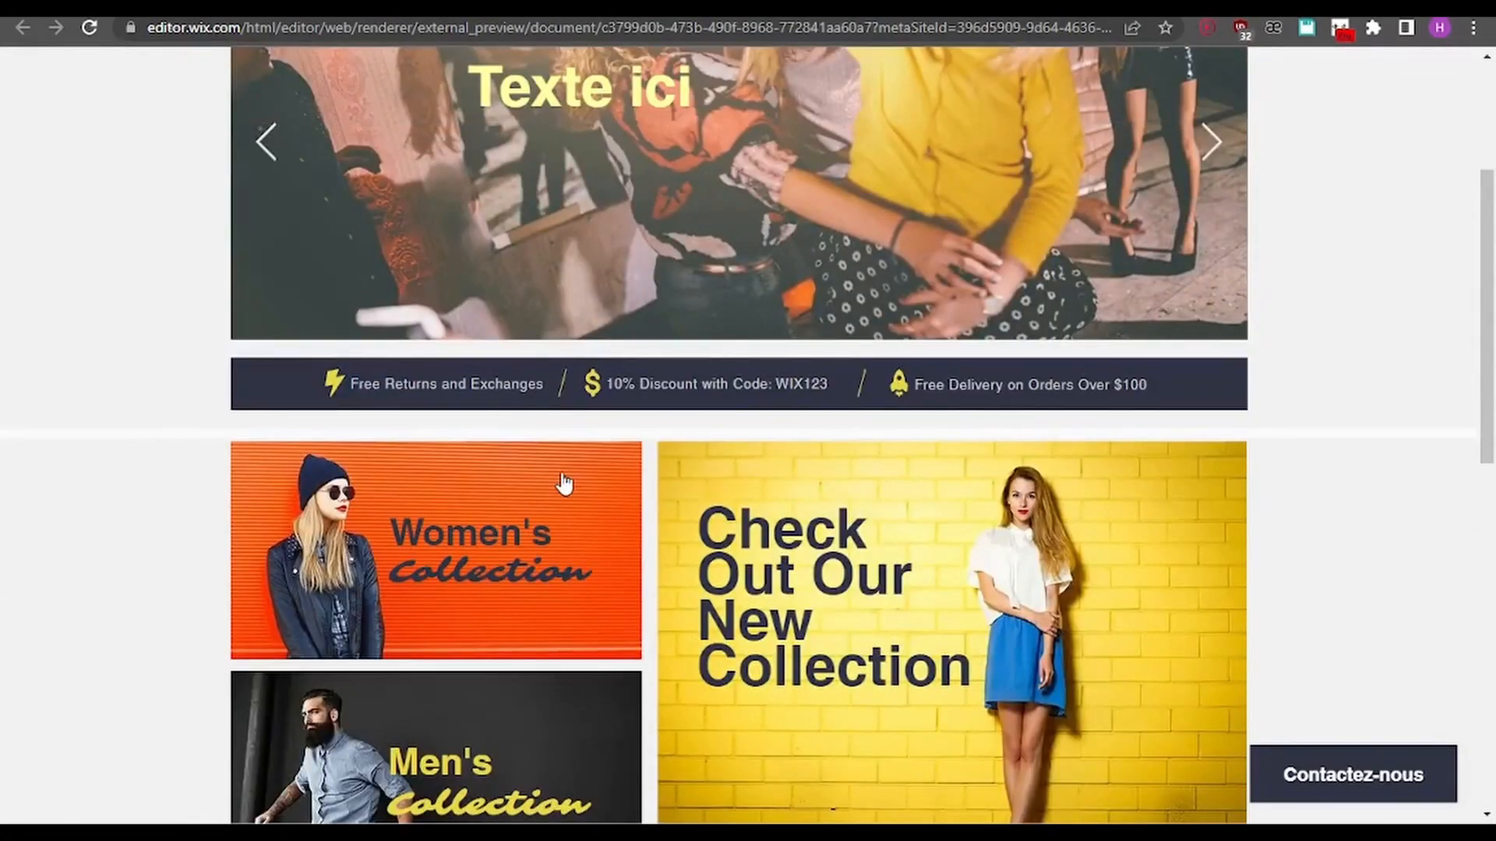
scroll(524, 640, "up", 4)
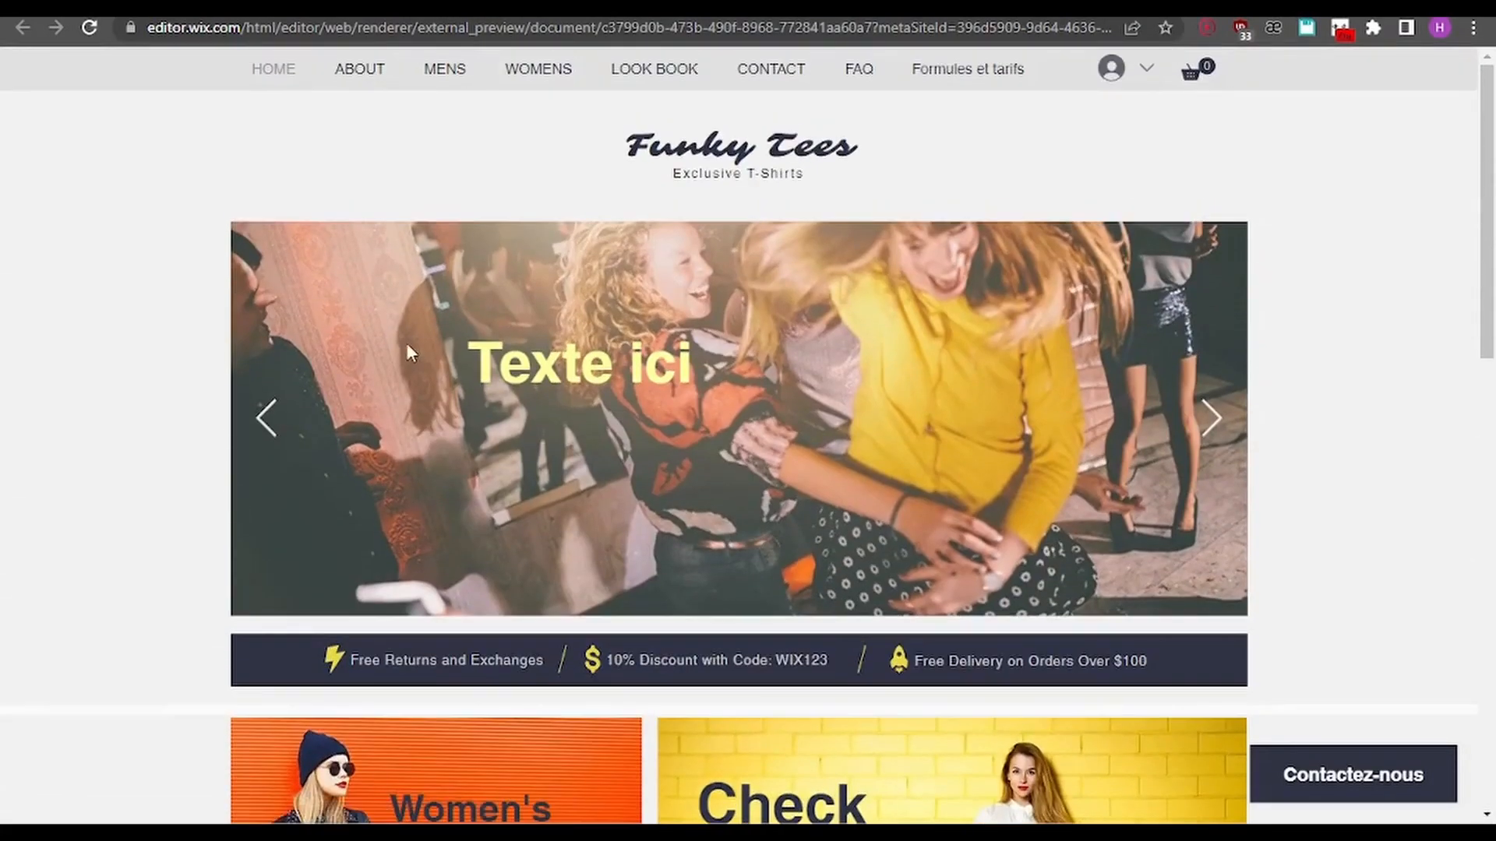
View the MENS and WOMENS product pages in the site preview
left_click(445, 70)
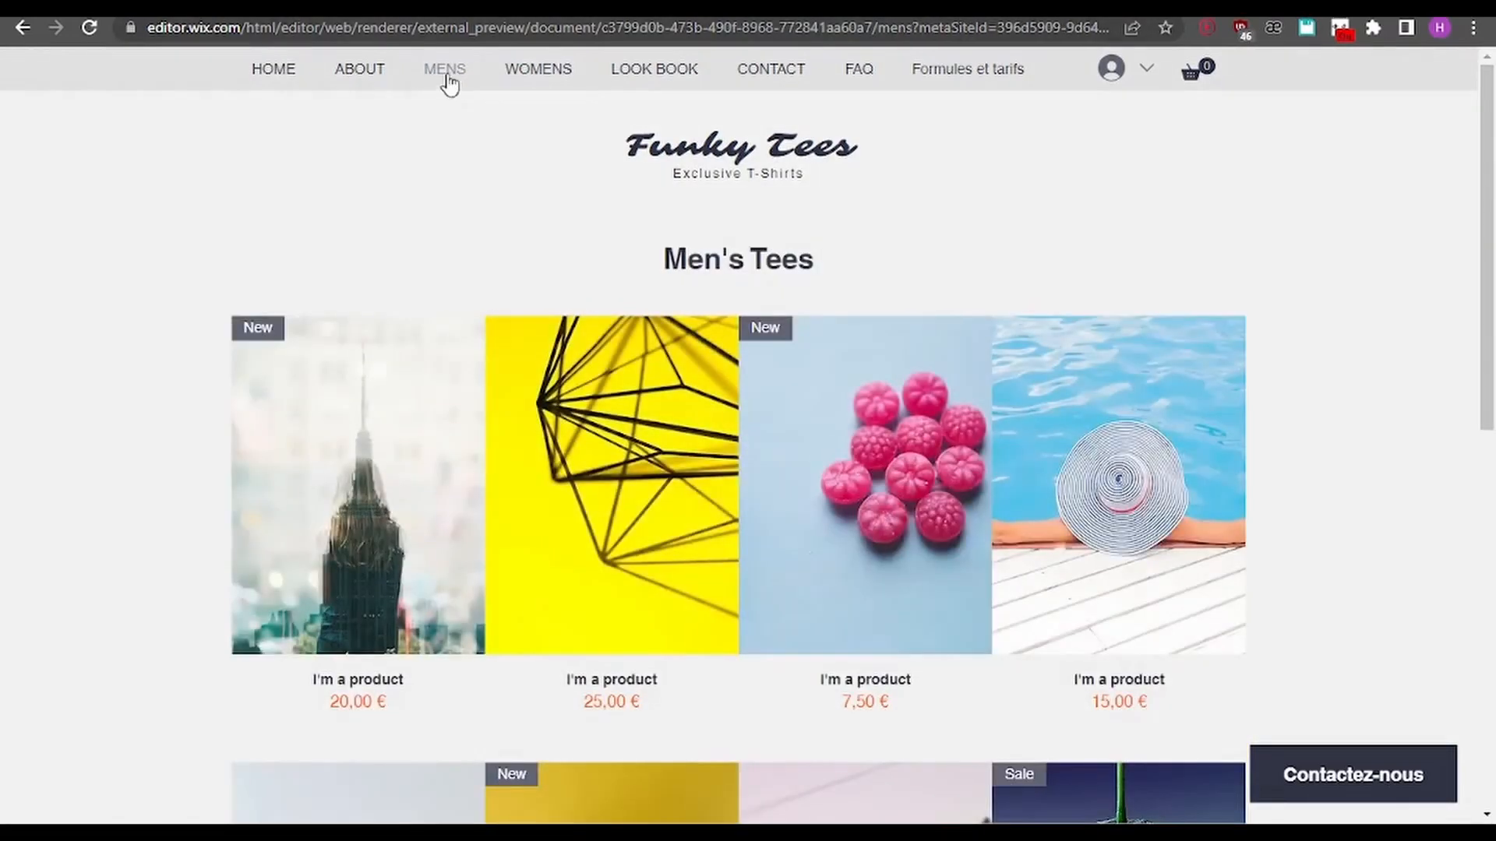
left_click(560, 71)
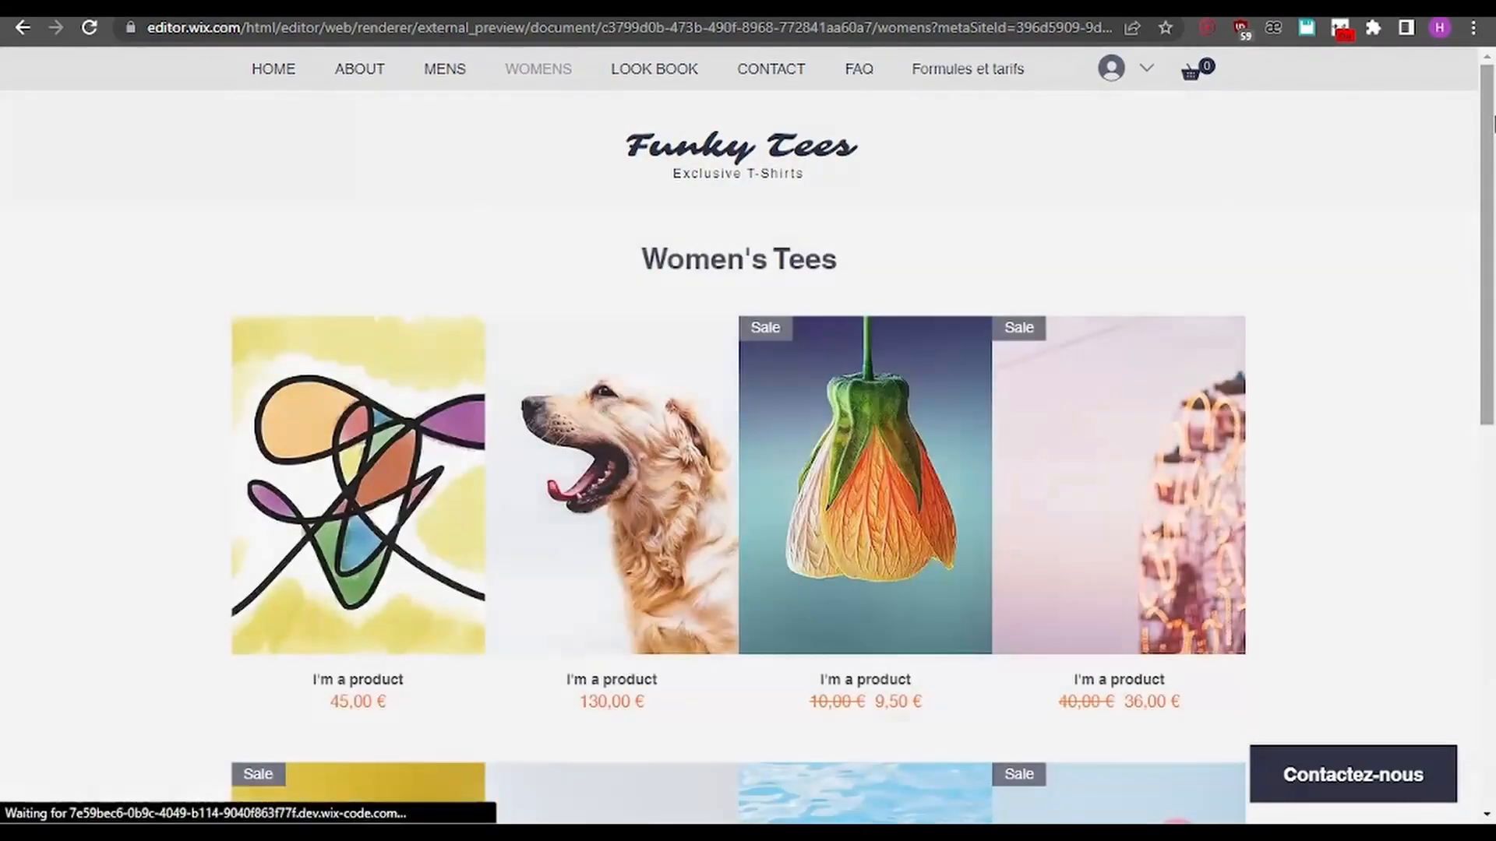
left_click_drag(1482, 121, 1492, 416)
scroll(1491, 417, "up", 7)
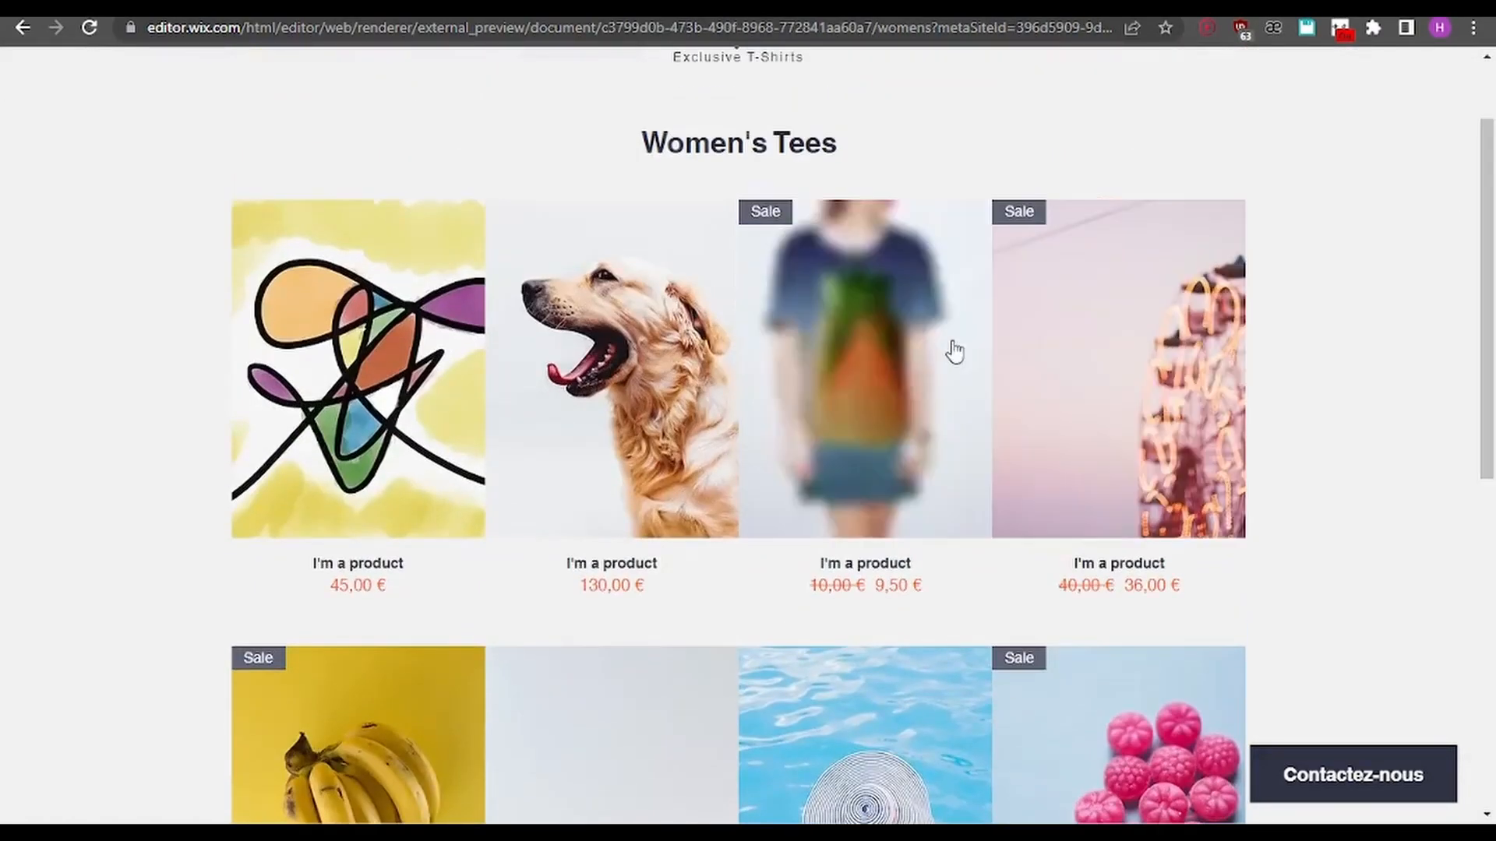
Open the discounted flower product from Women's Tees and examine its options, purchase buttons and product information
left_click(862, 434)
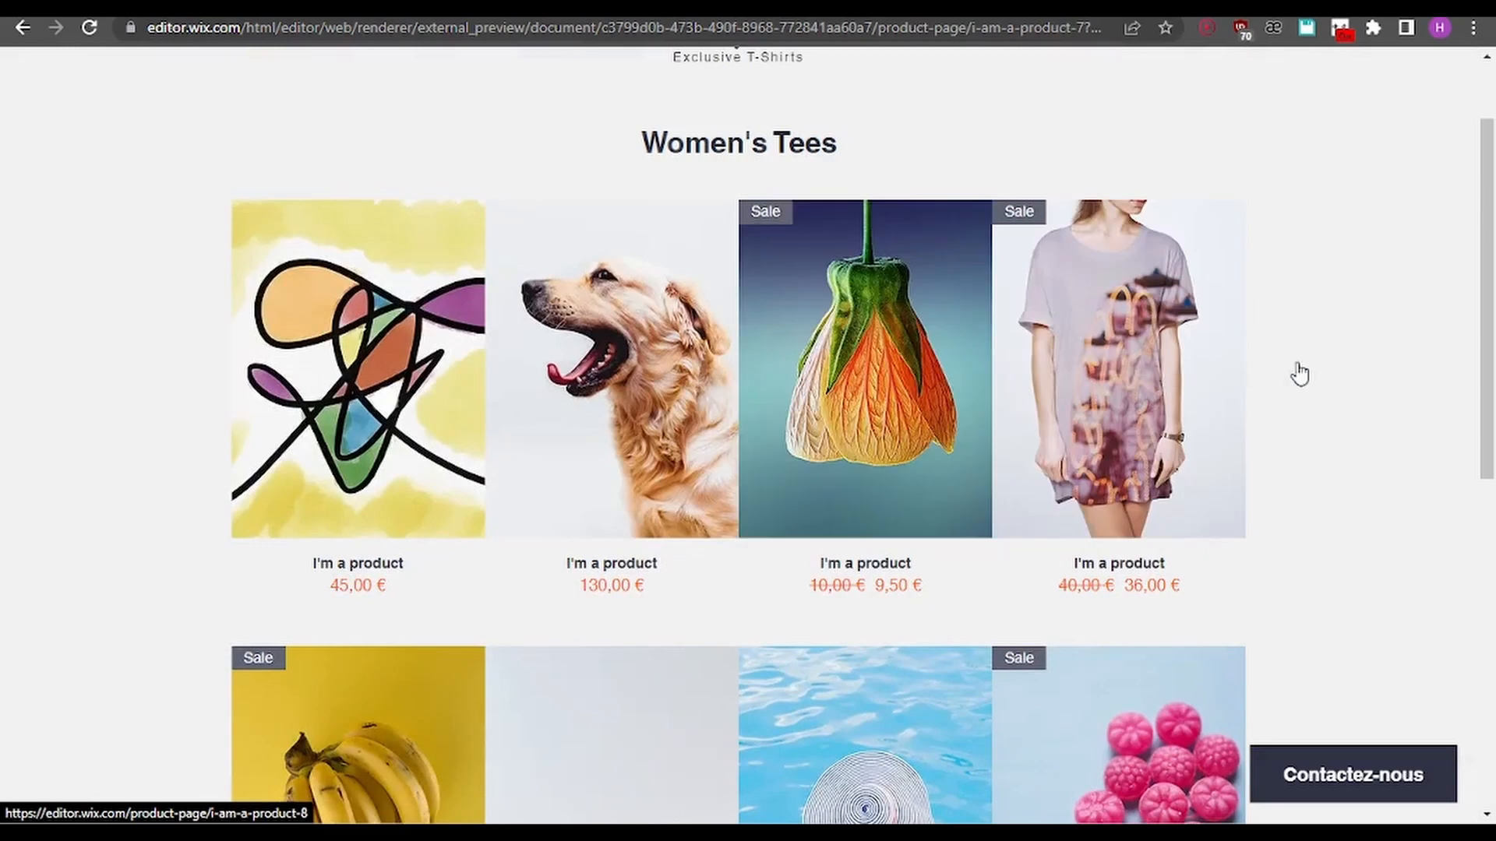
scroll(1129, 361, "down", 3)
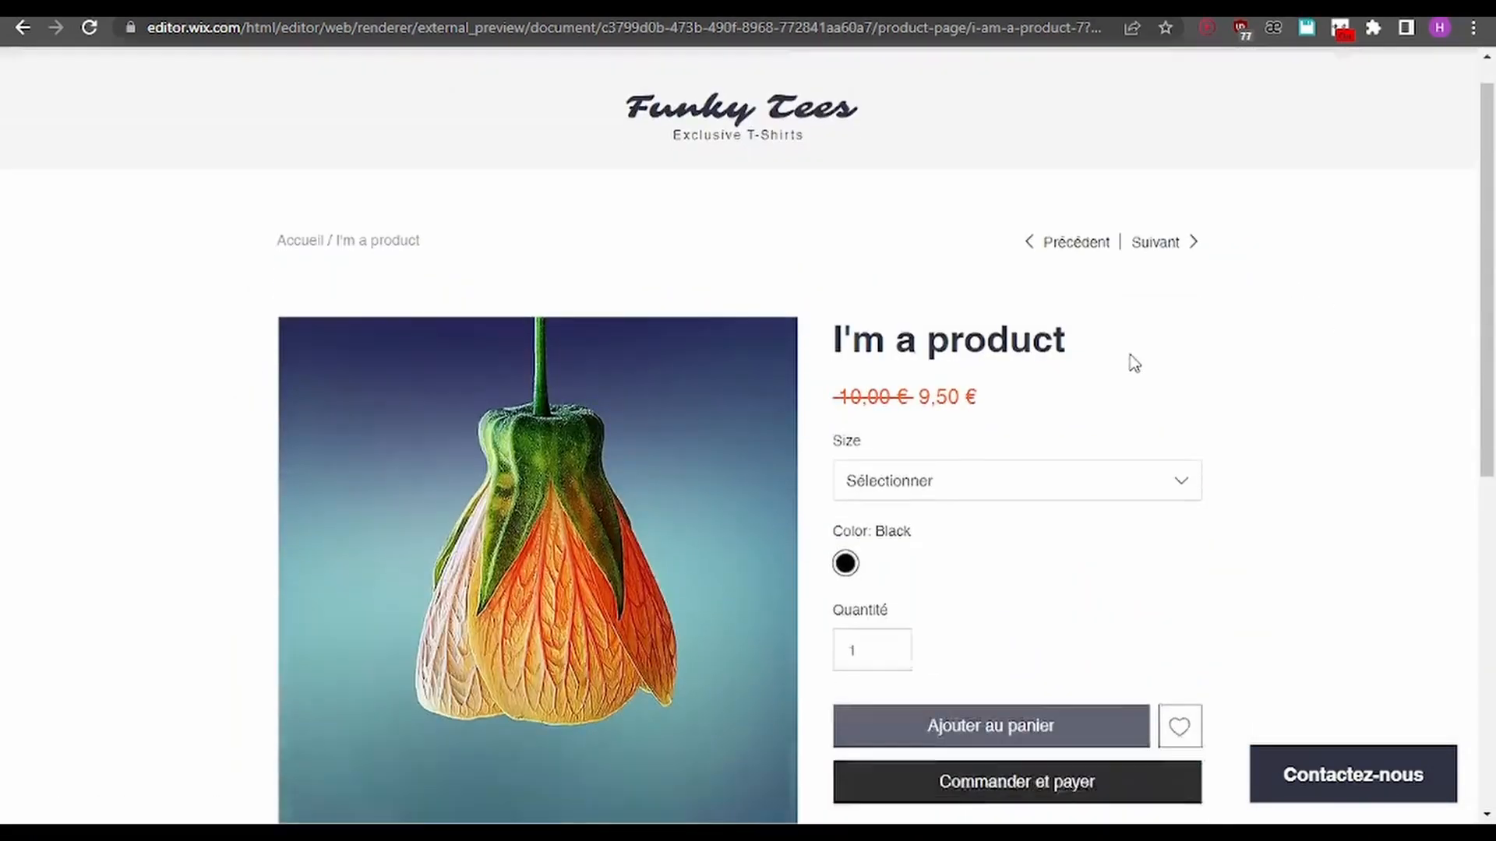
scroll(1135, 431, "down", 1)
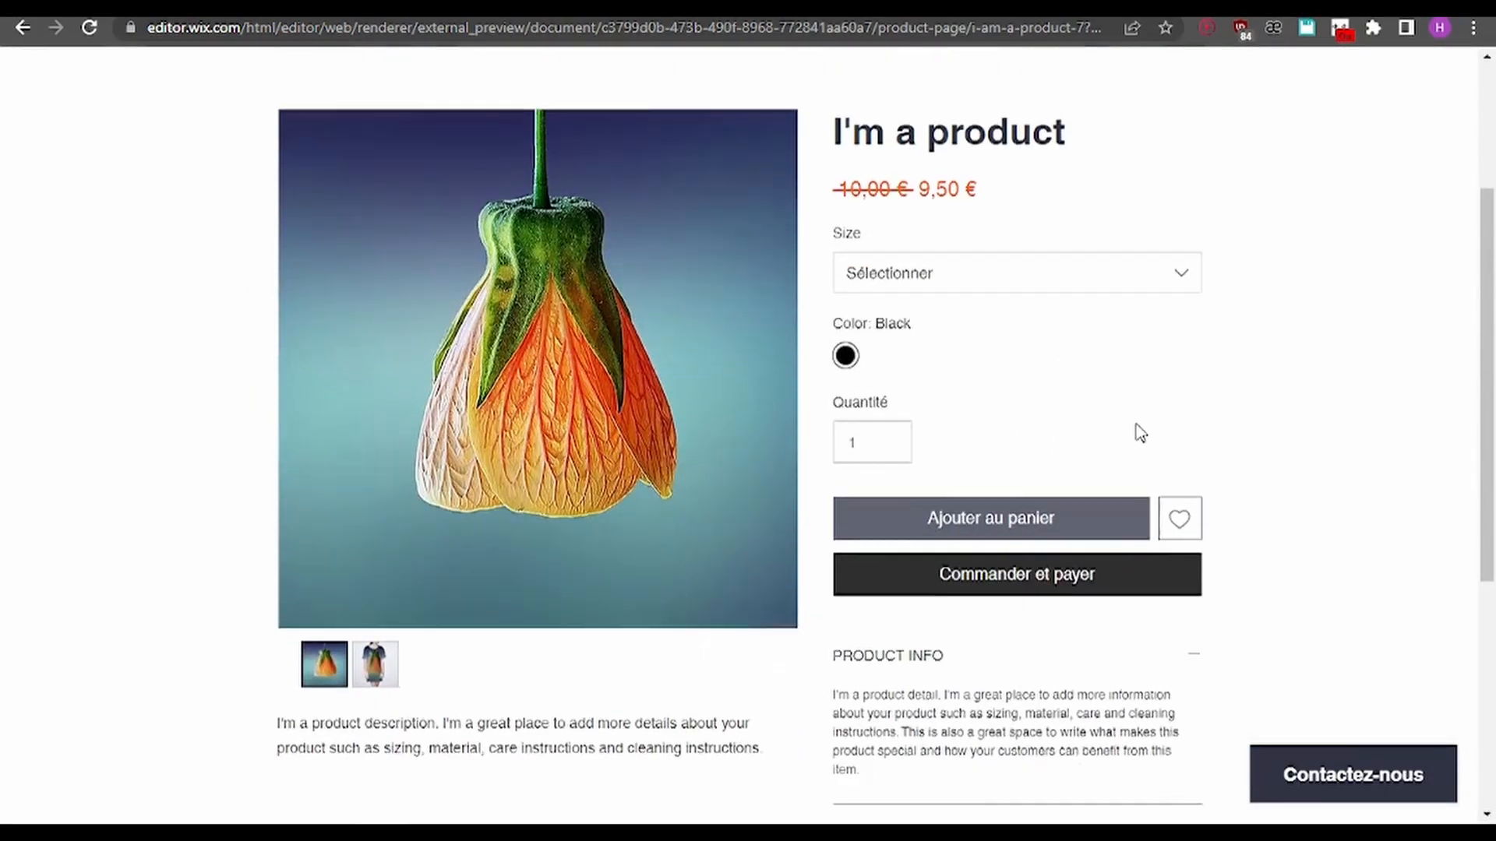
scroll(1152, 381, "up", 3)
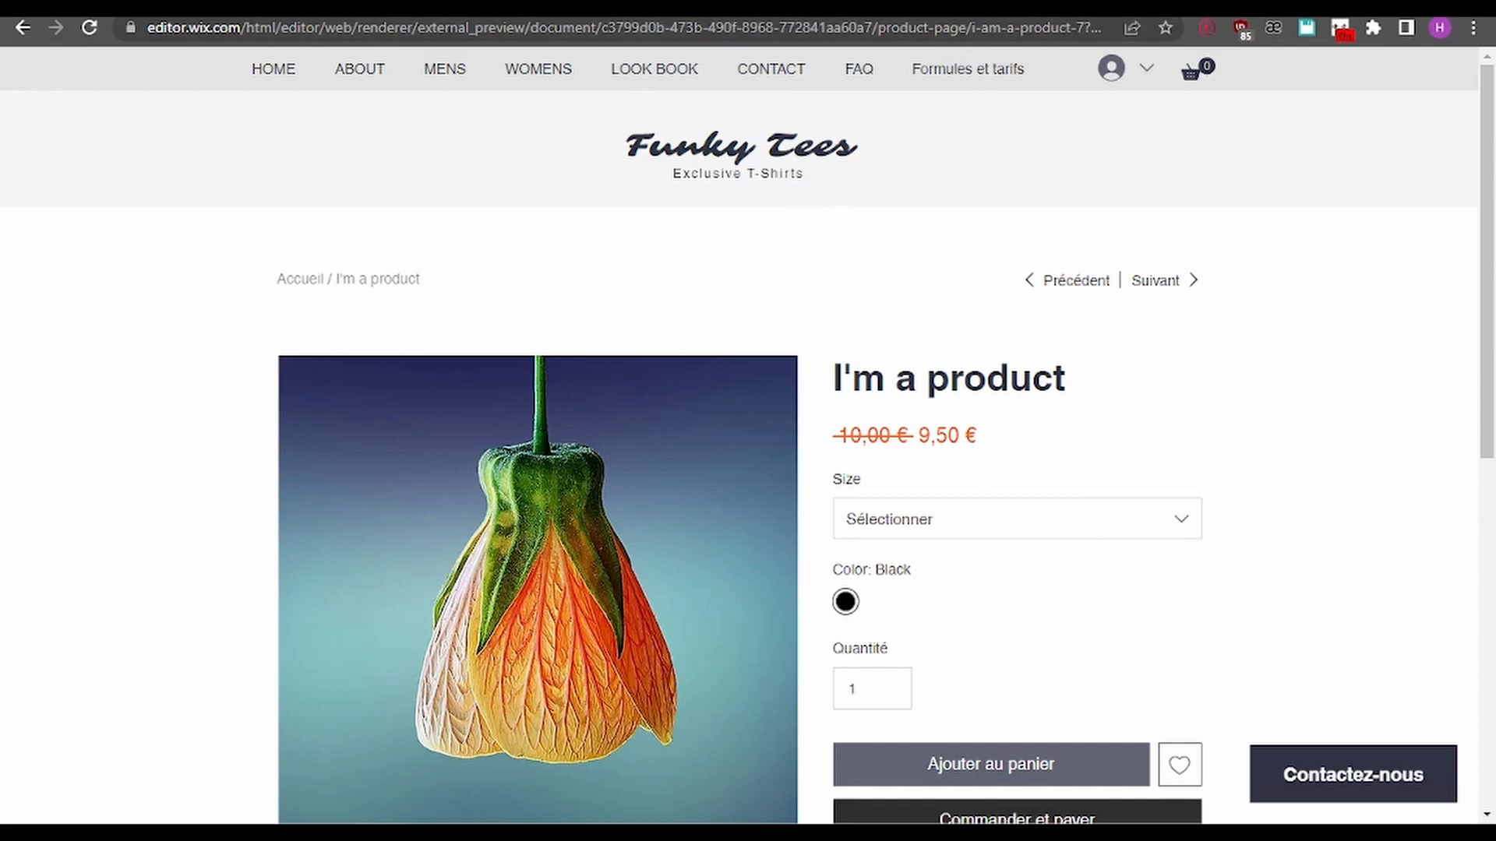
Return to the Ma Boutique 2 dashboard and review its store setup tasks
left_click(732, 9)
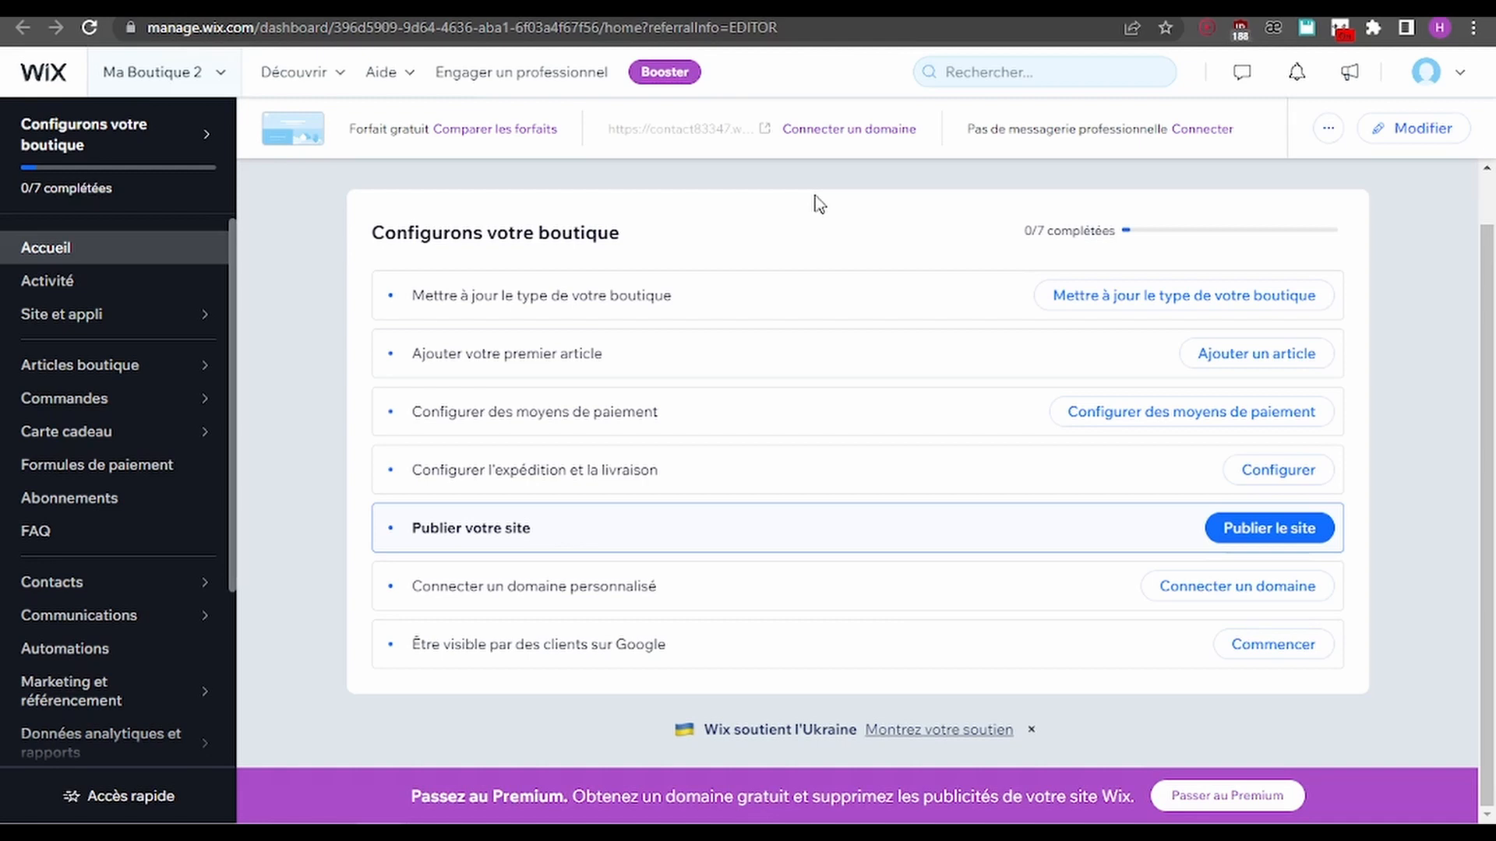
scroll(935, 528, "up", 1)
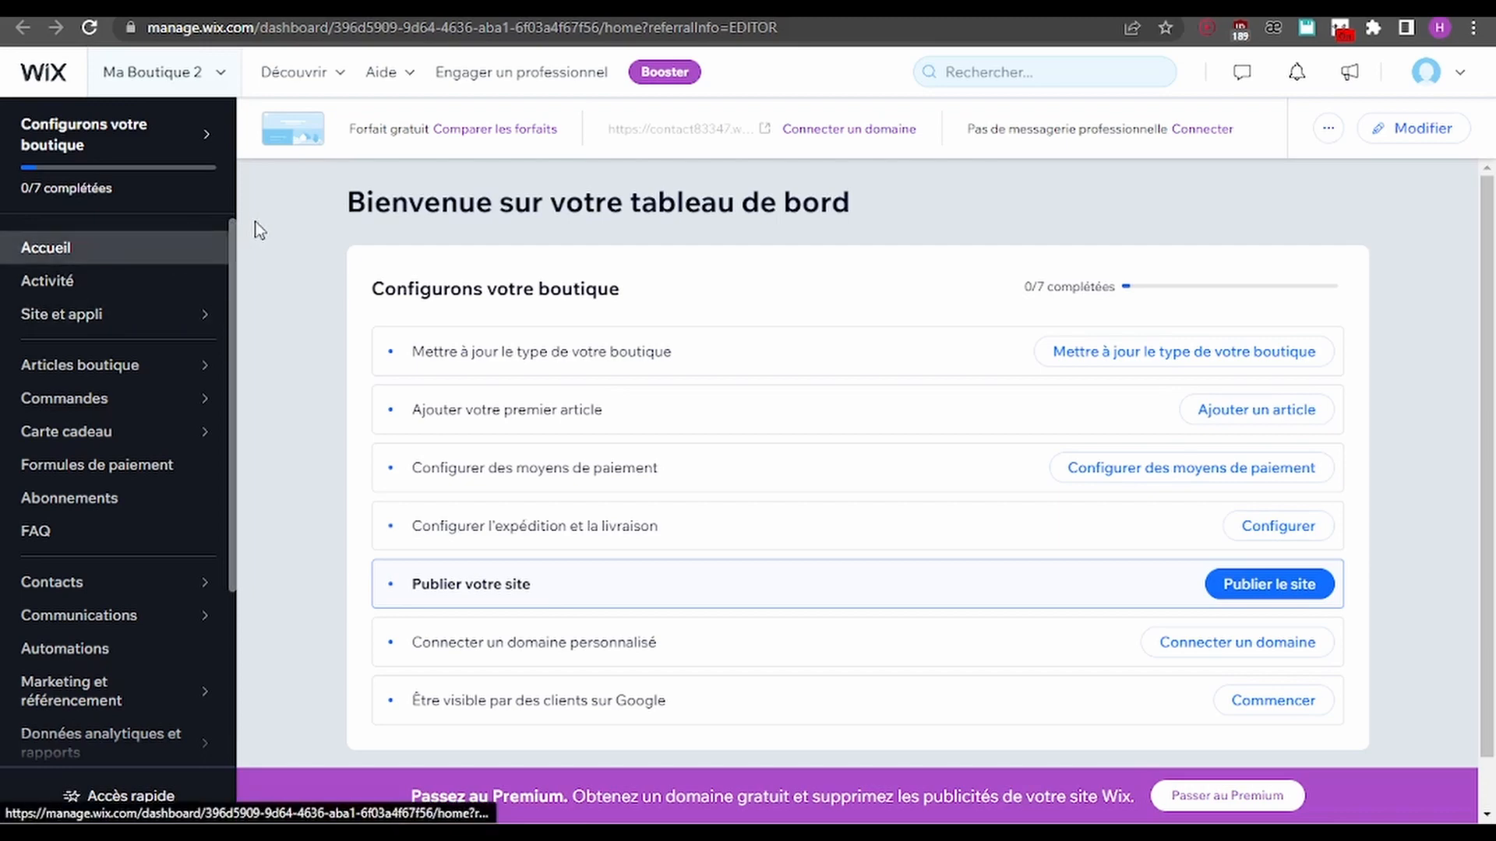
scroll(604, 338, "down", 1)
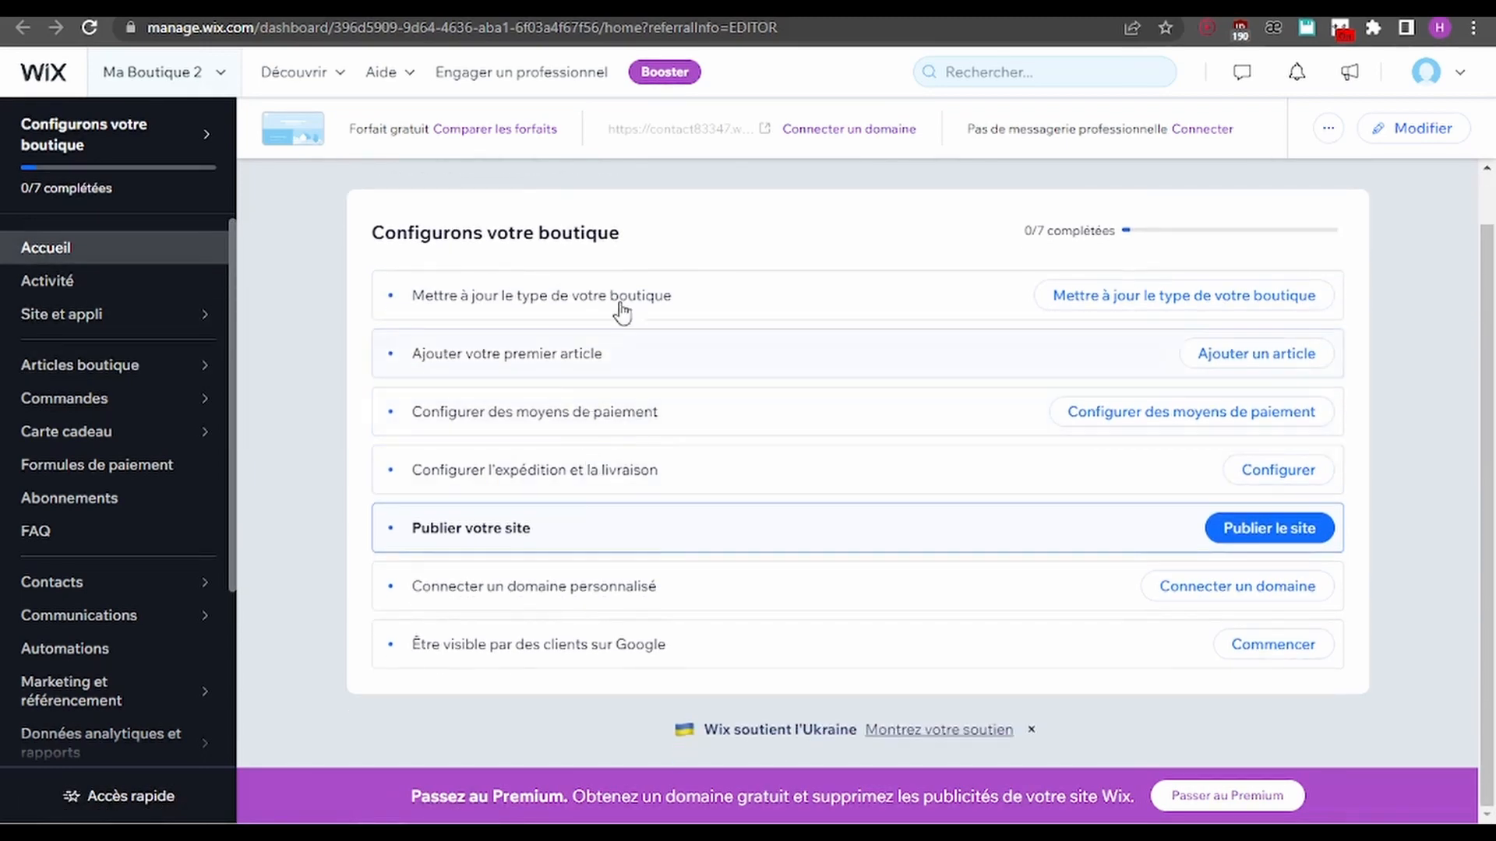
Start connecting a domain to Ma Boutique 2 and check the availability of ma-boutique2-tutoriel.com
left_click(853, 129)
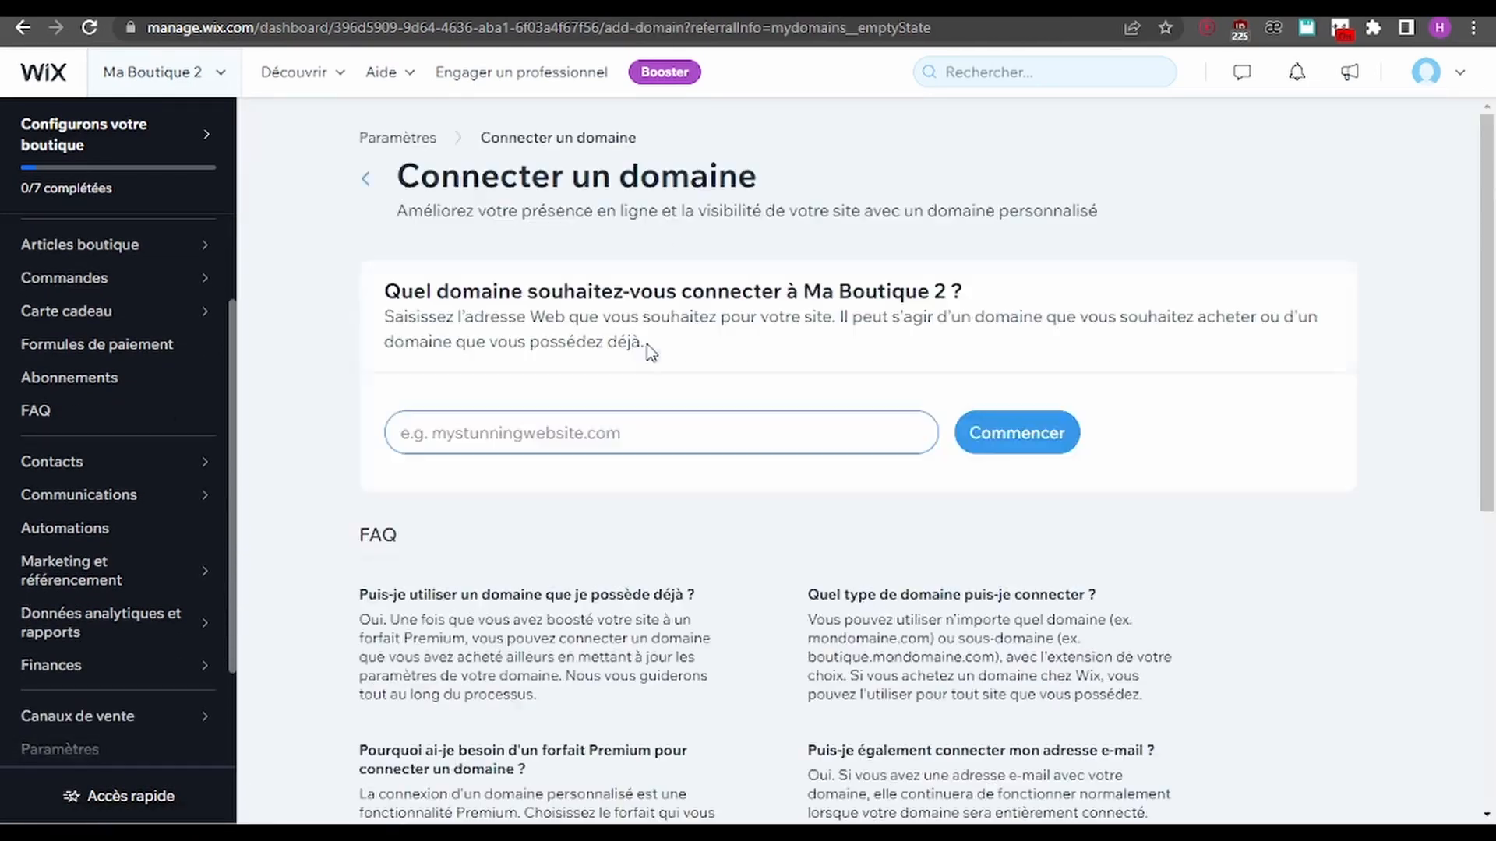
left_click(507, 435)
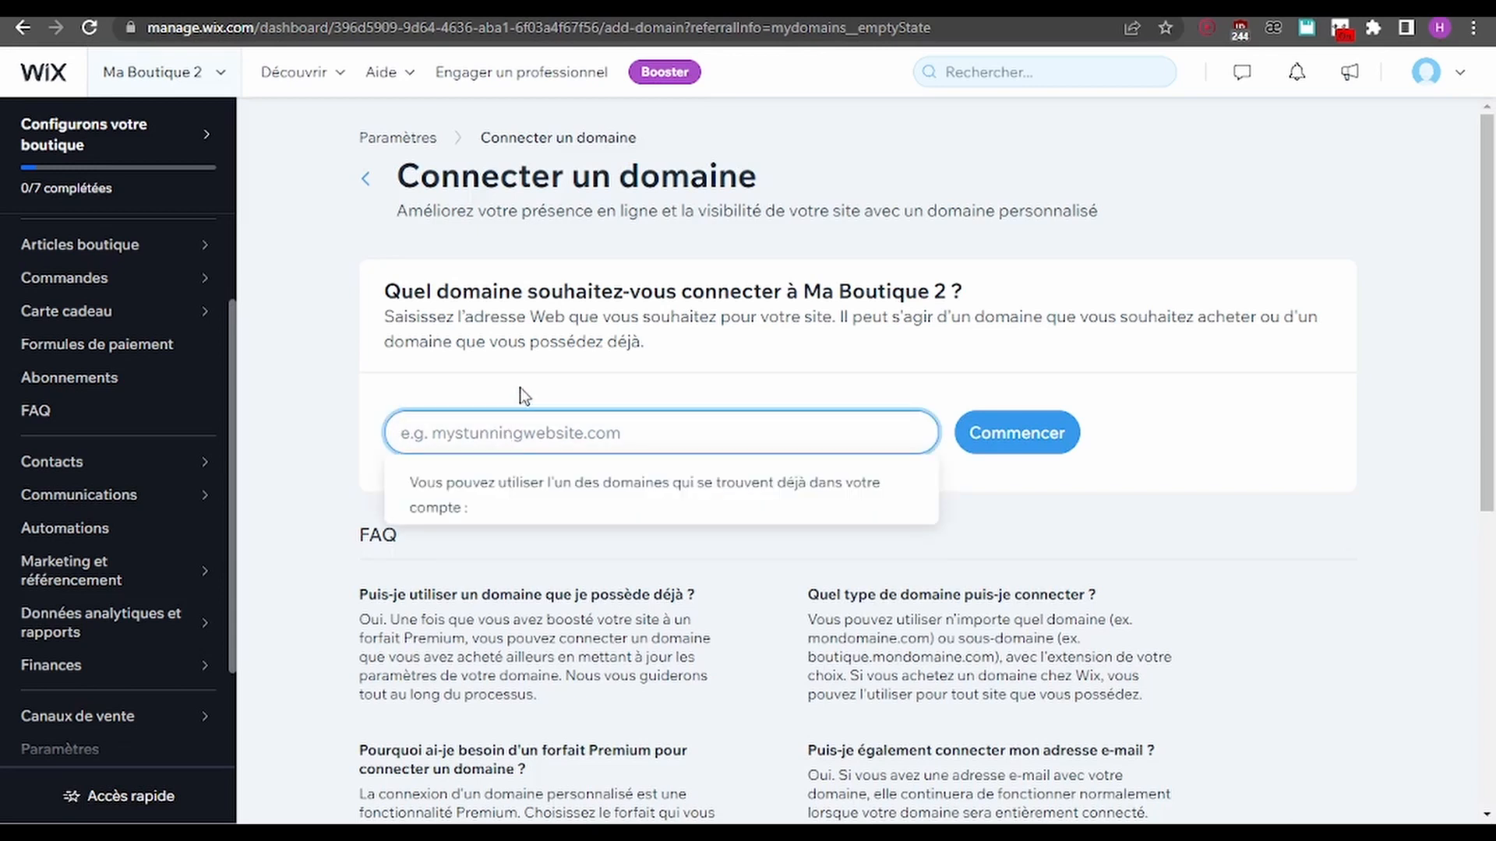
type("ma-bout")
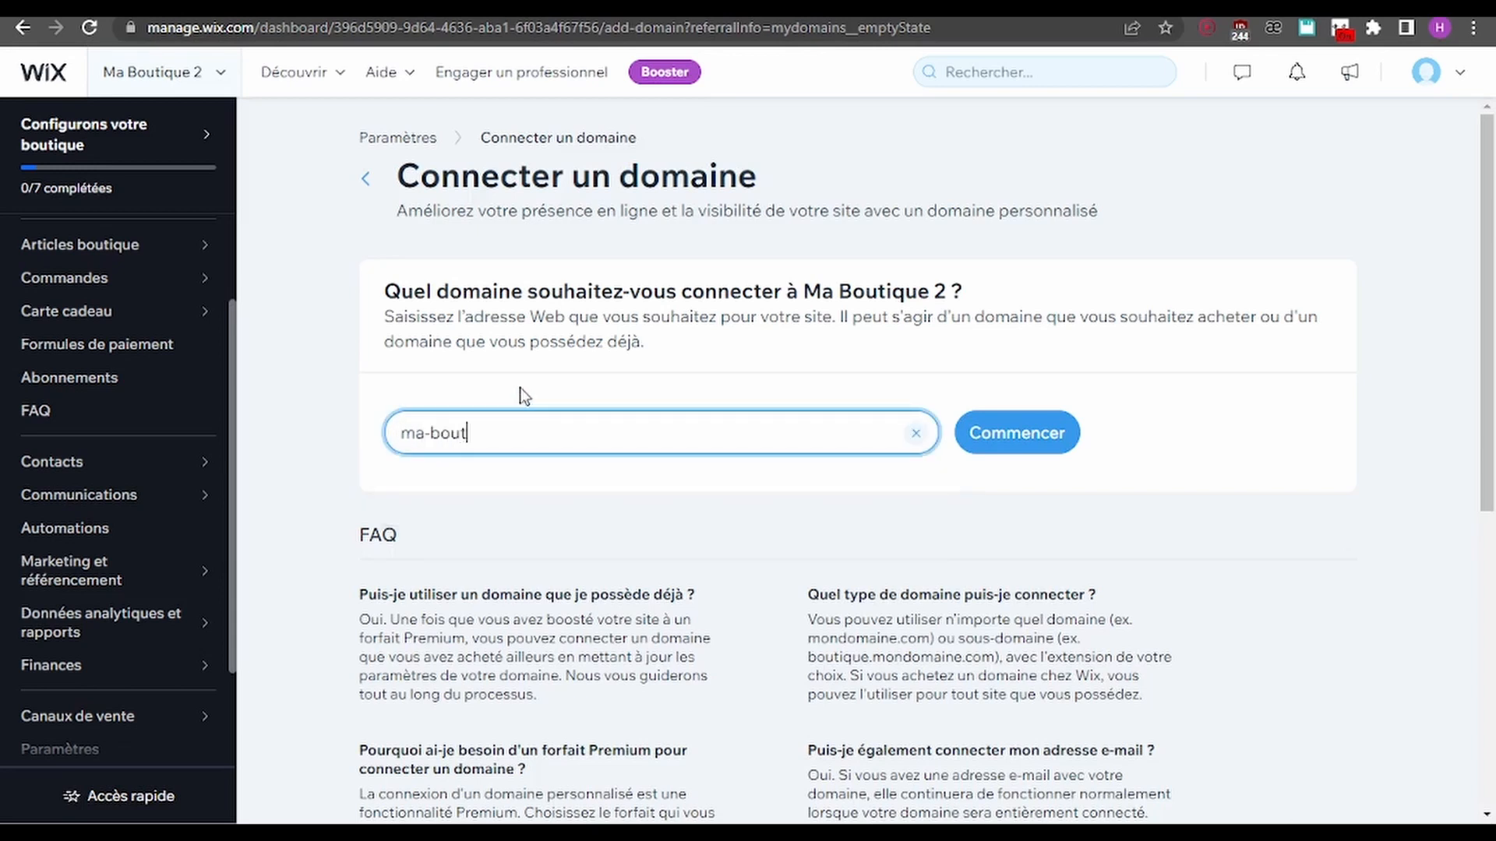
type("ique2-tutoriel.xco")
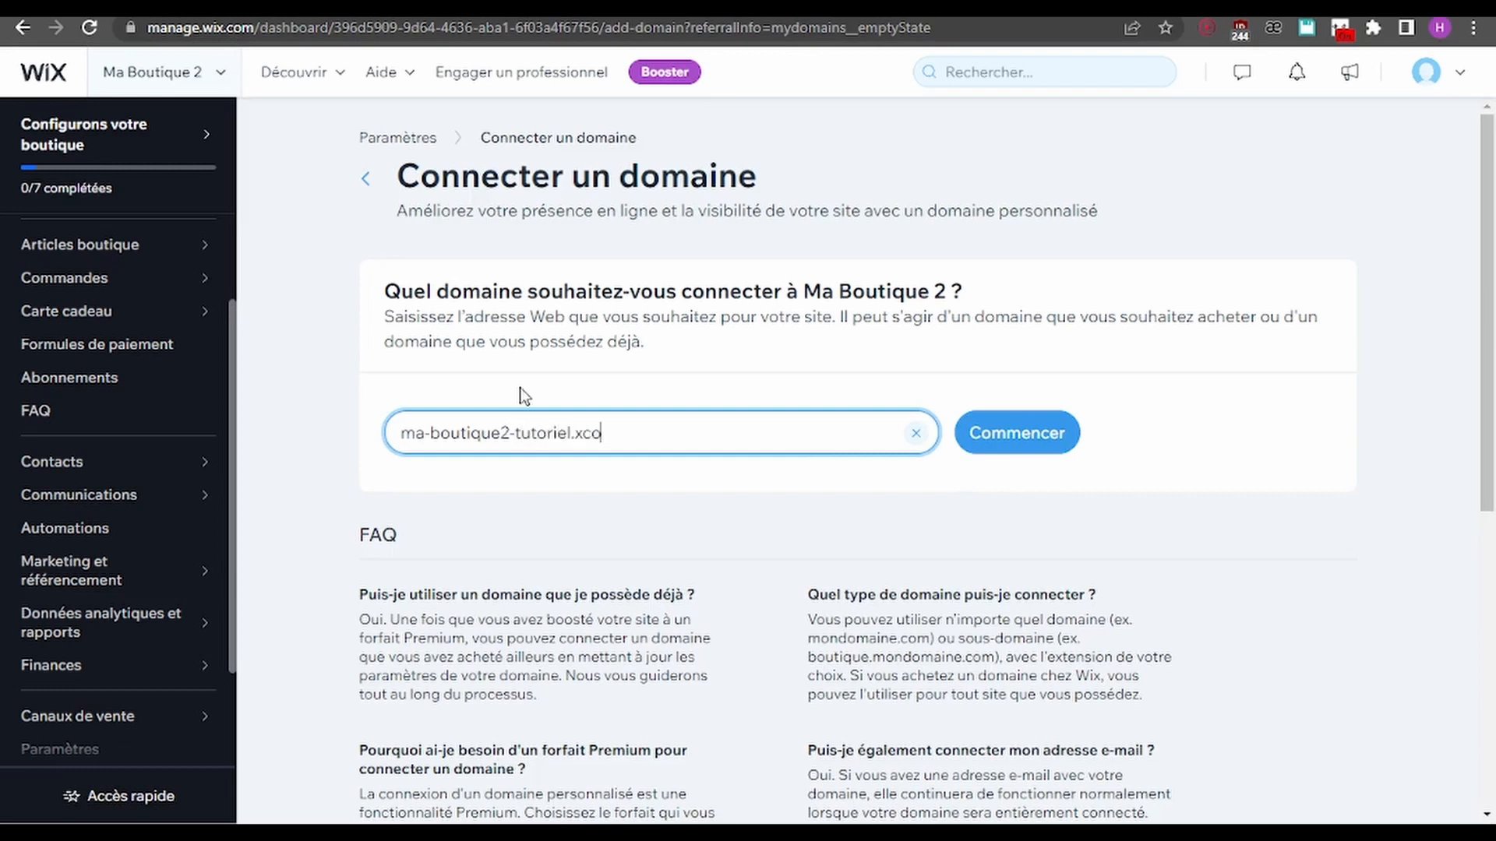
key("BackSpace")
key("BackSpace")
key("BackSpace")
type("com")
left_click(1036, 451)
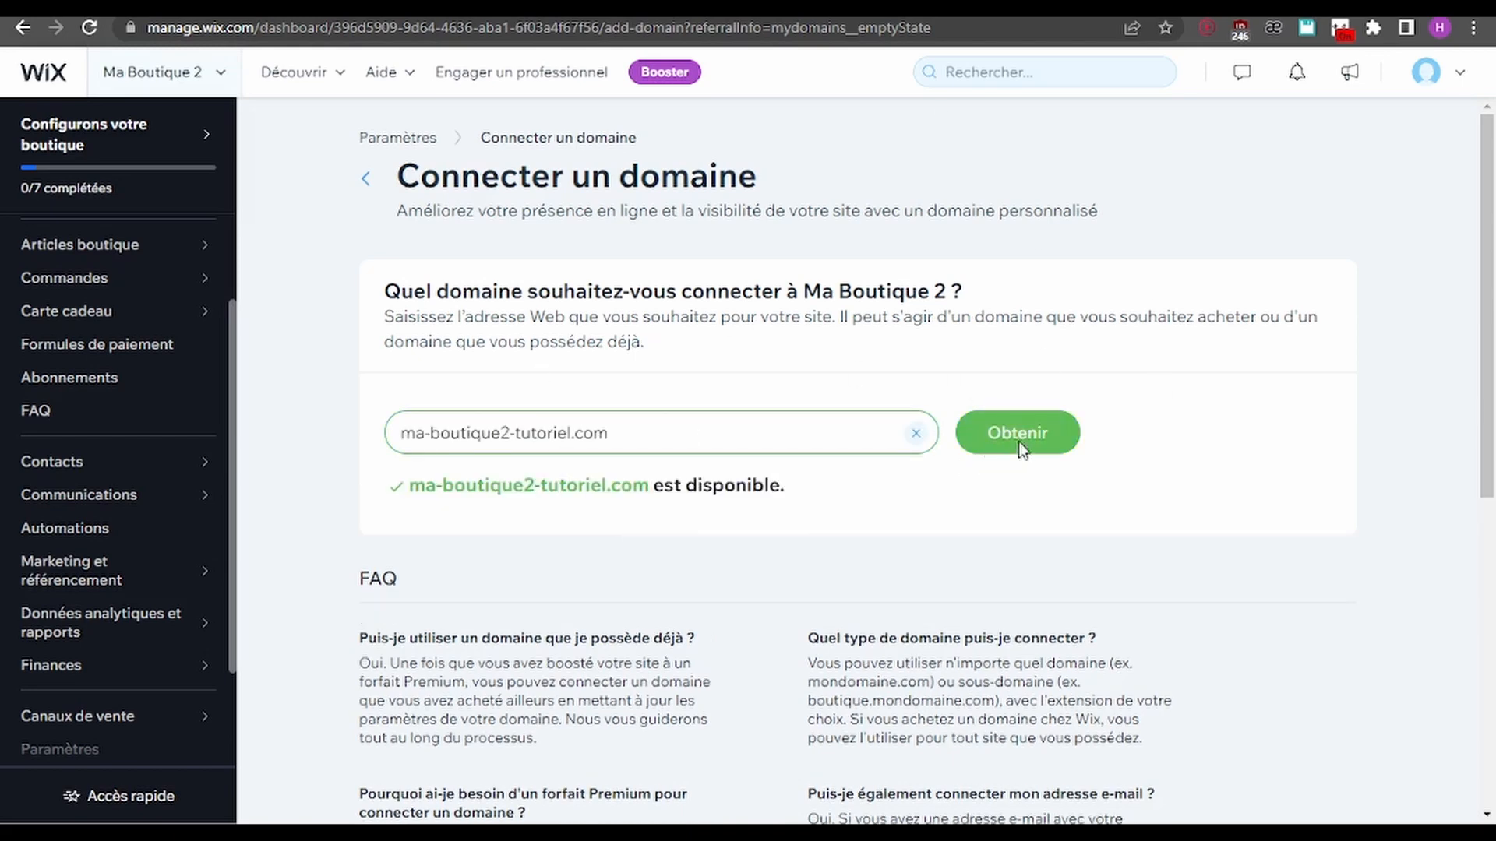
Request ma-boutique2-tutoriel.com and examine the Business and eCommerce Premium plans offered with it
left_click(1021, 450)
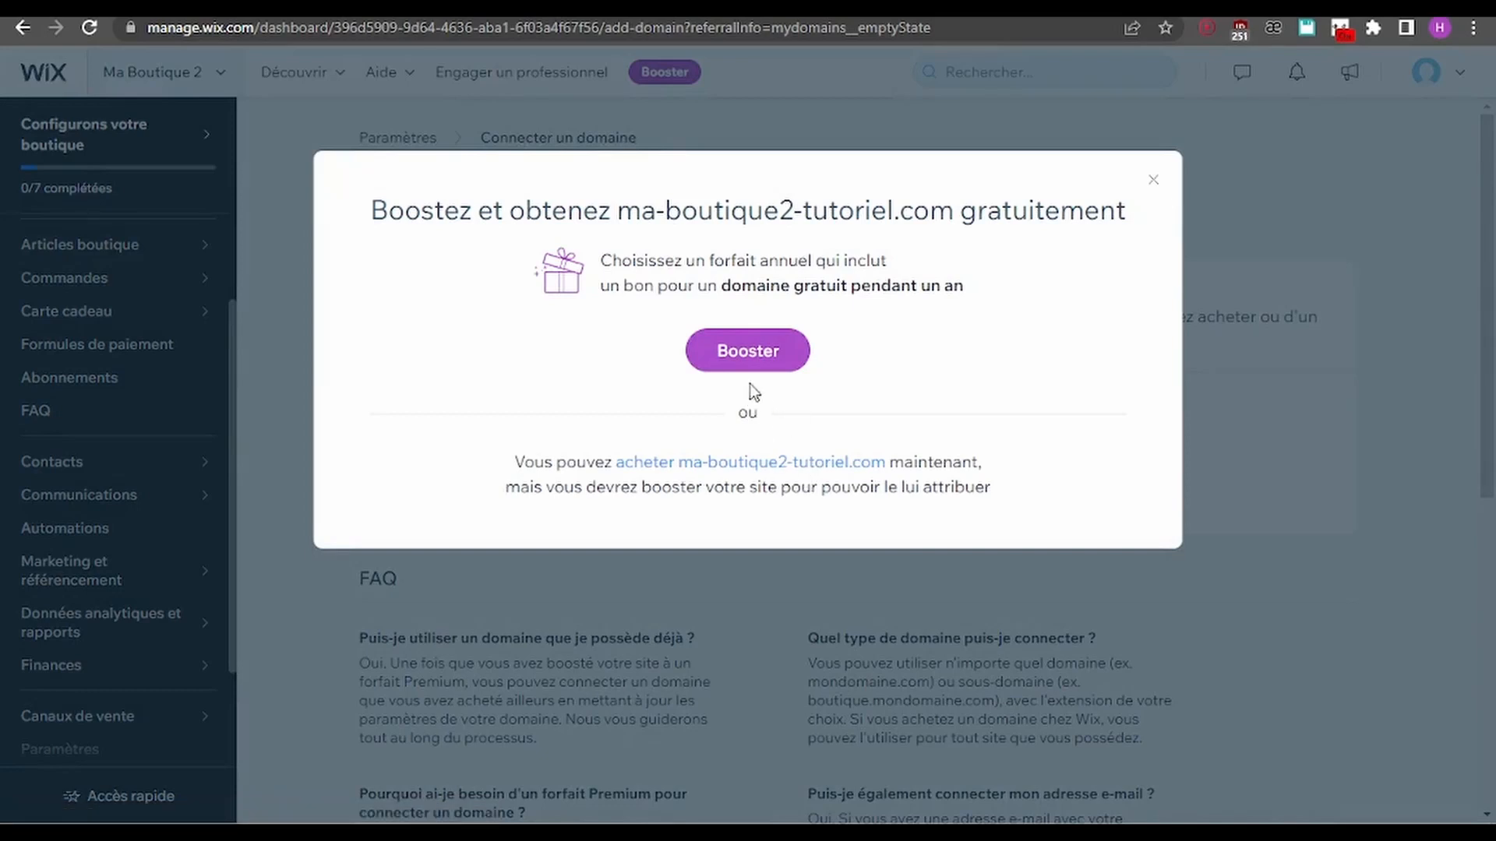
right_click(734, 369)
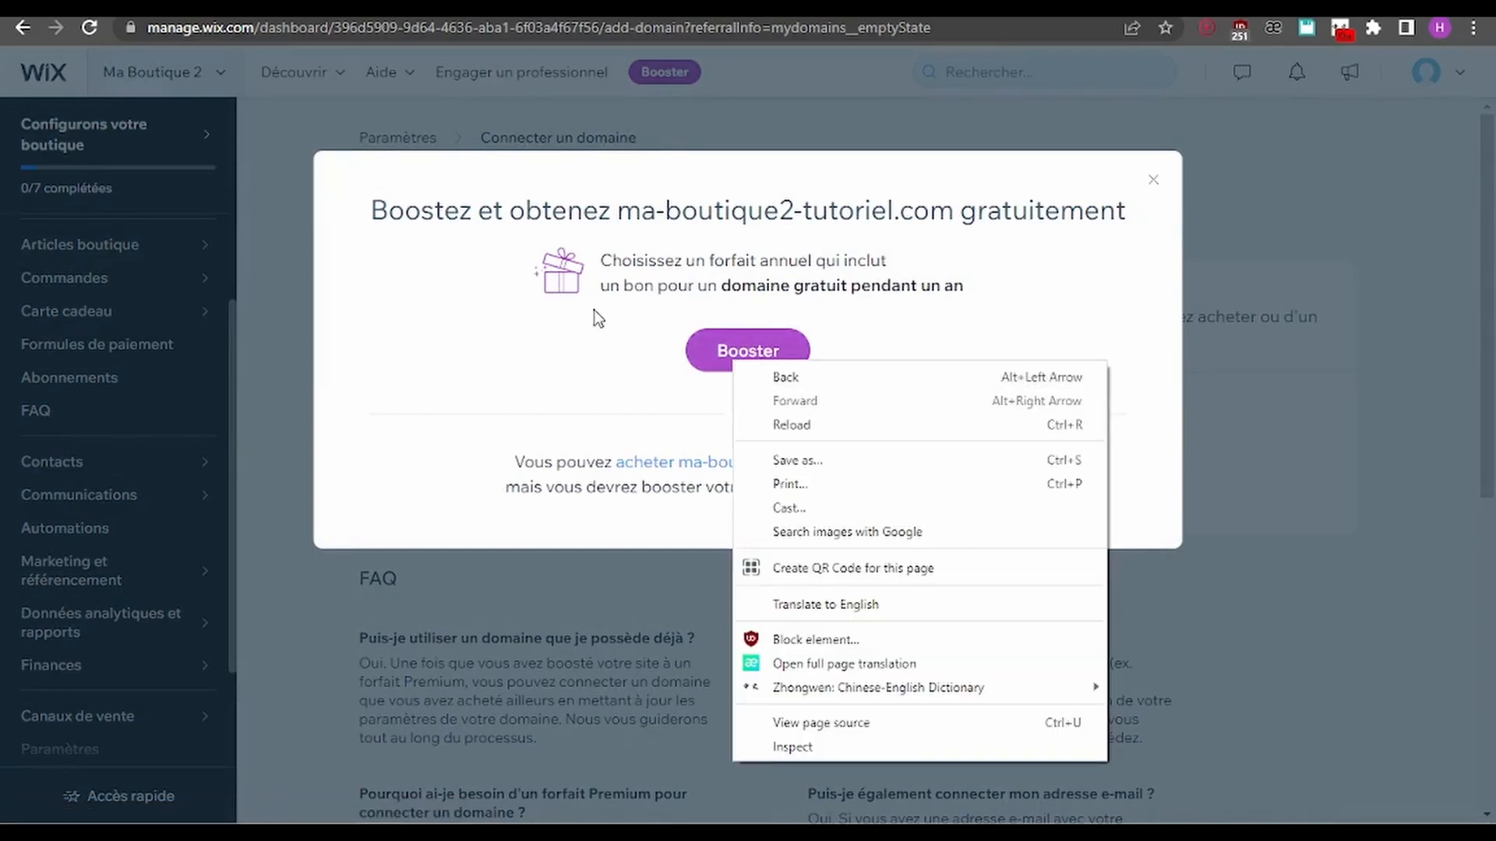
key("Escape")
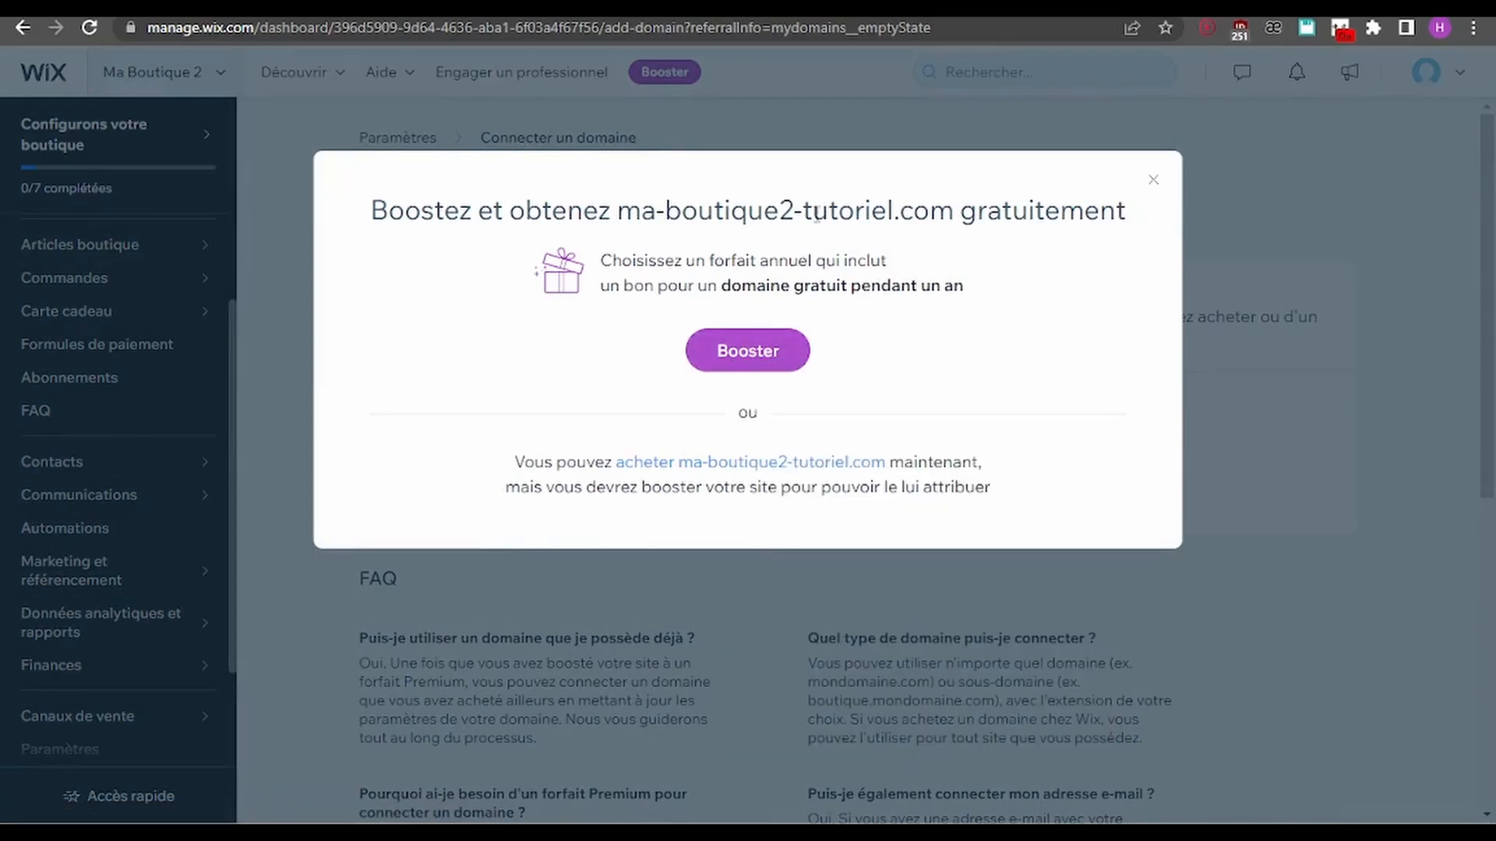
left_click(762, 462)
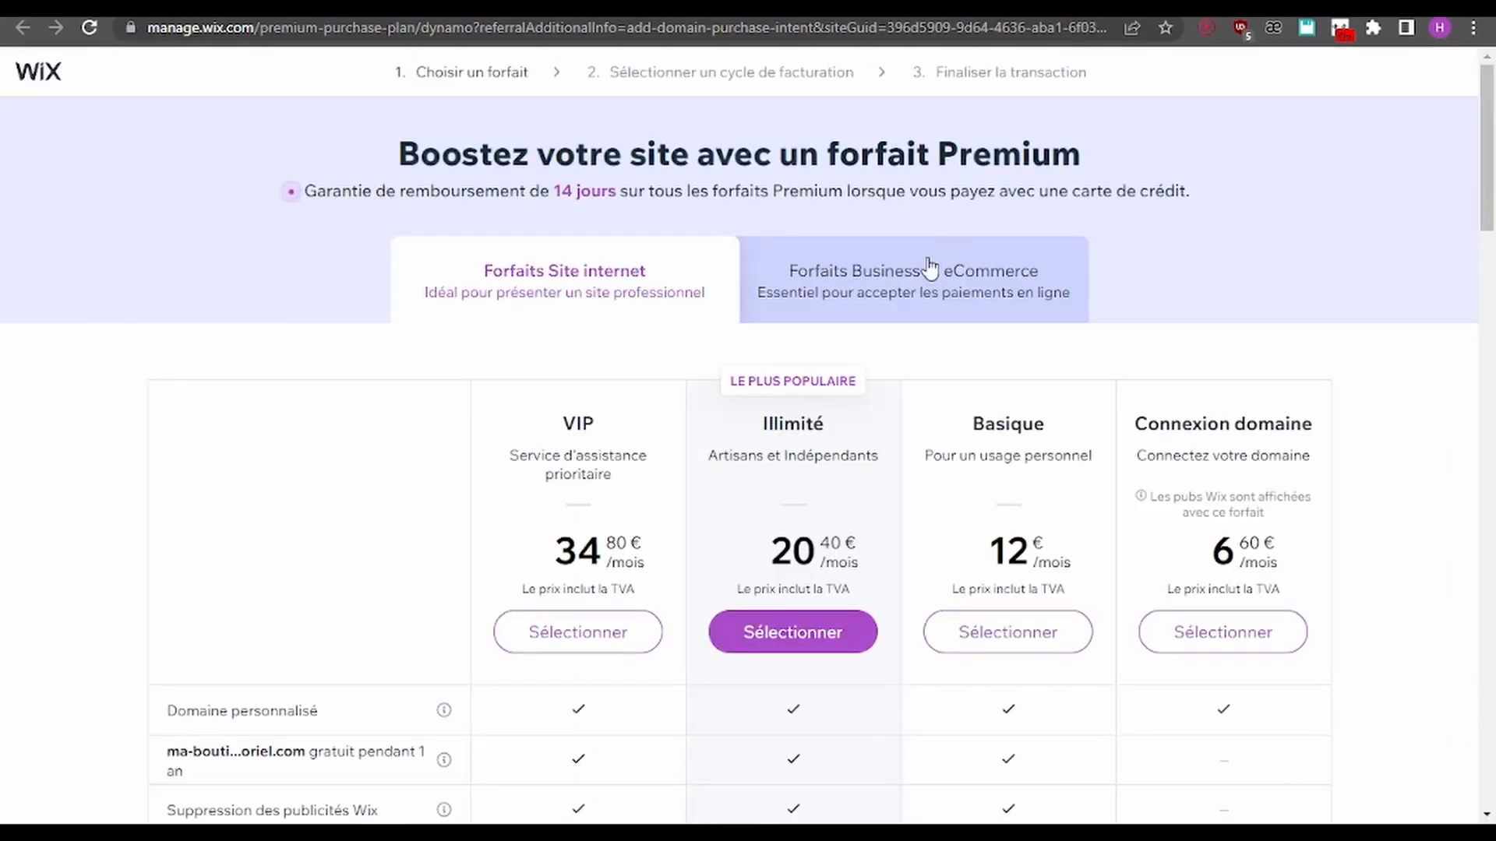
left_click(890, 278)
scroll(895, 287, "down", 3)
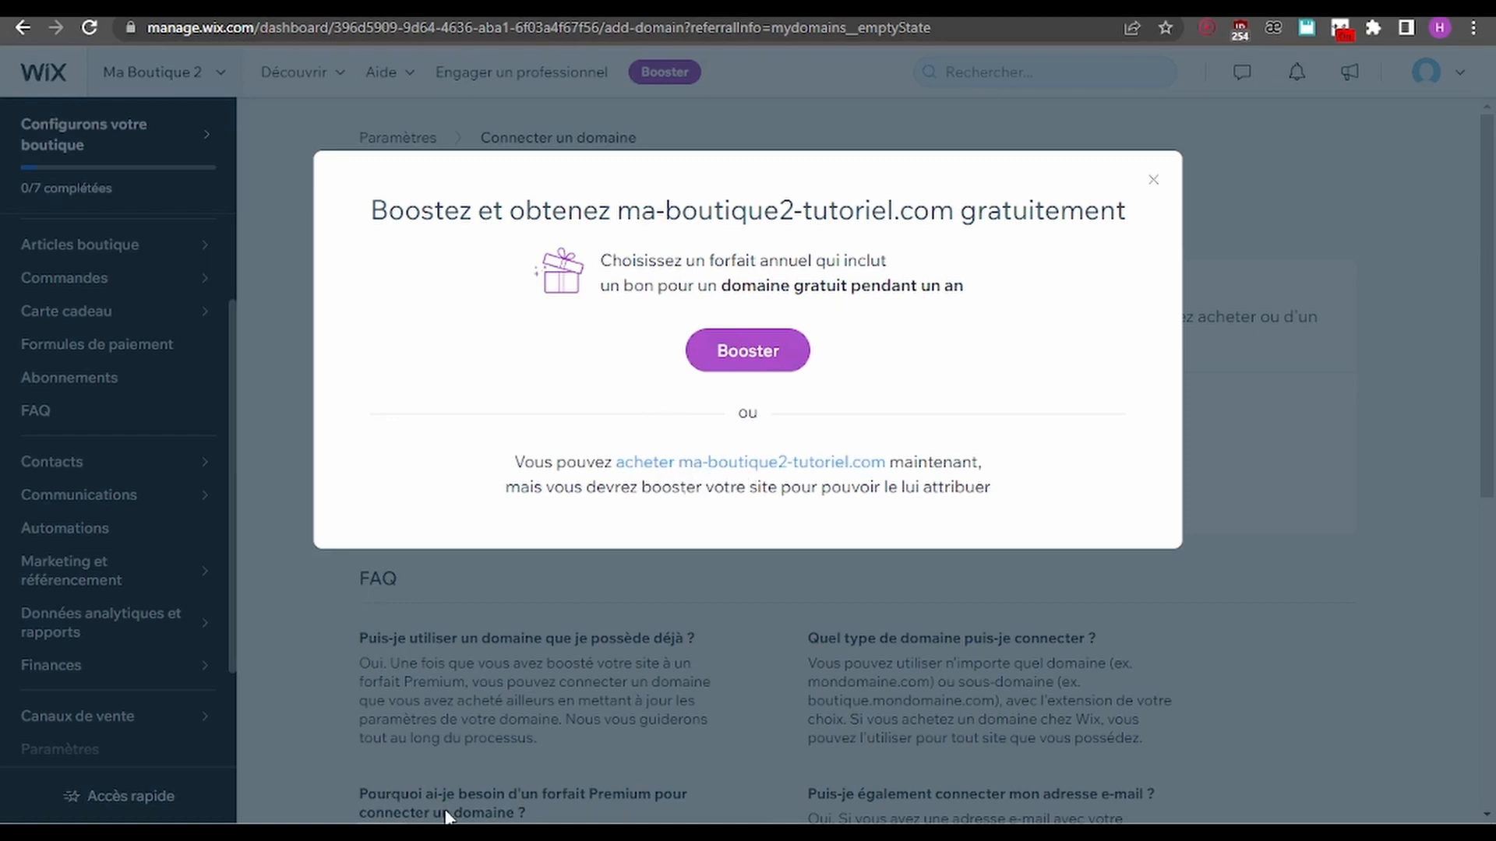
Start purchasing ma-boutique2-tutoriel.com separately and continue to the contact information with the 2-year registration period
left_click_drag(642, 488, 651, 488)
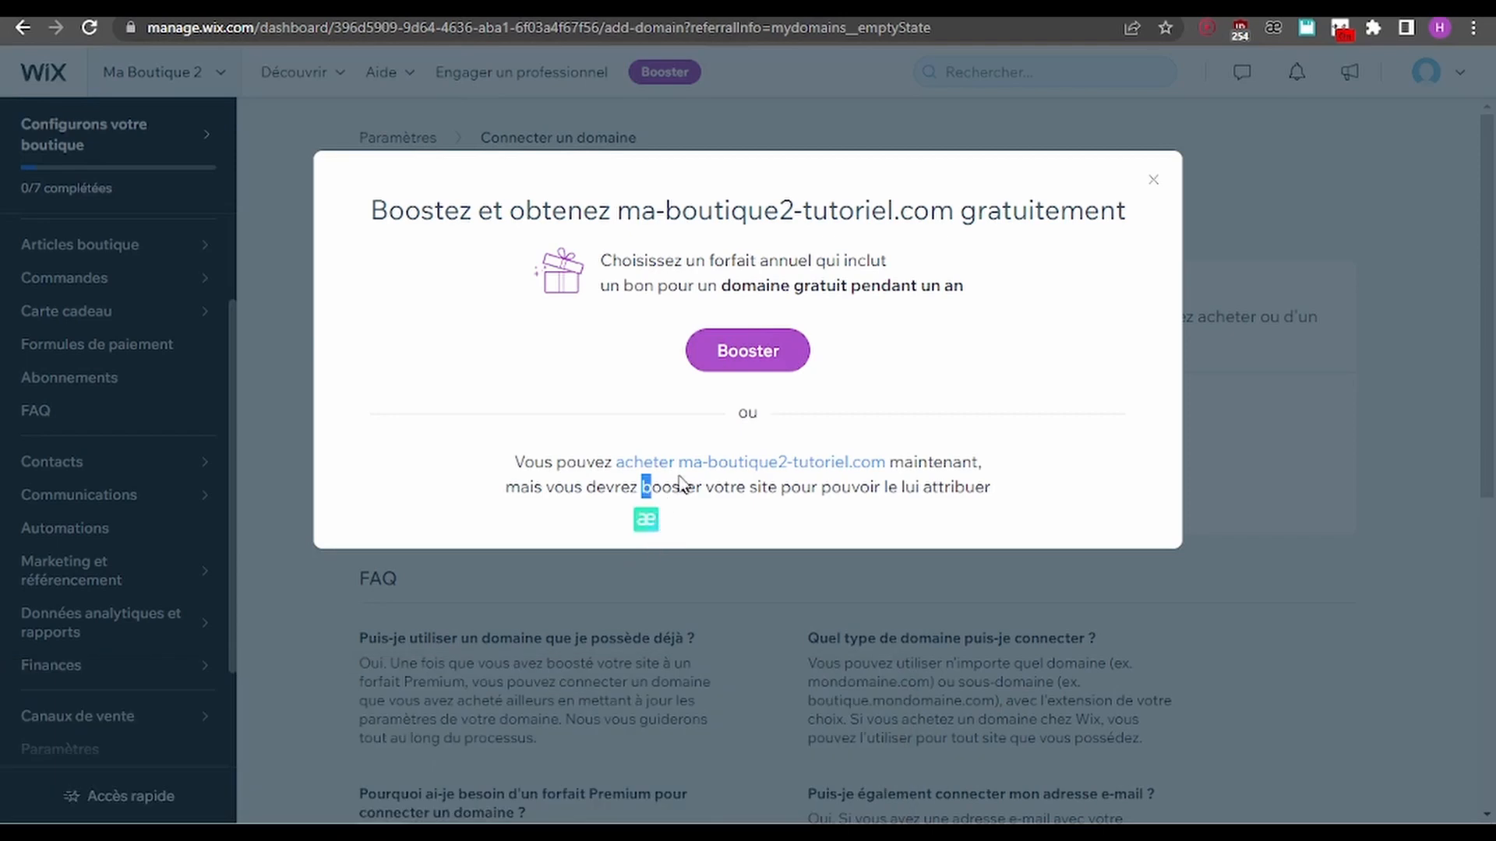
left_click(681, 466)
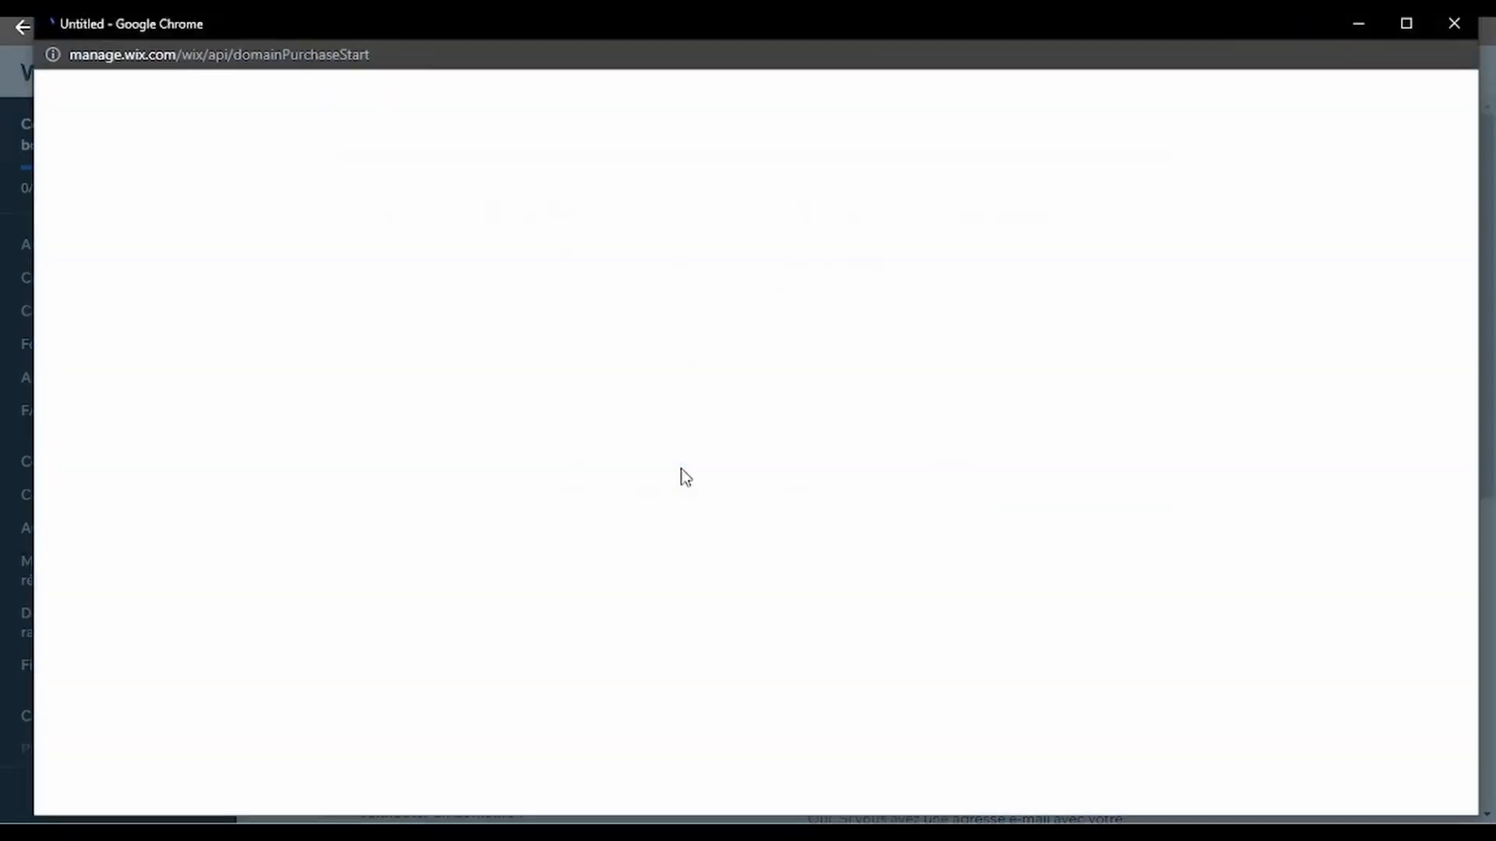
mouse_move(781, 686)
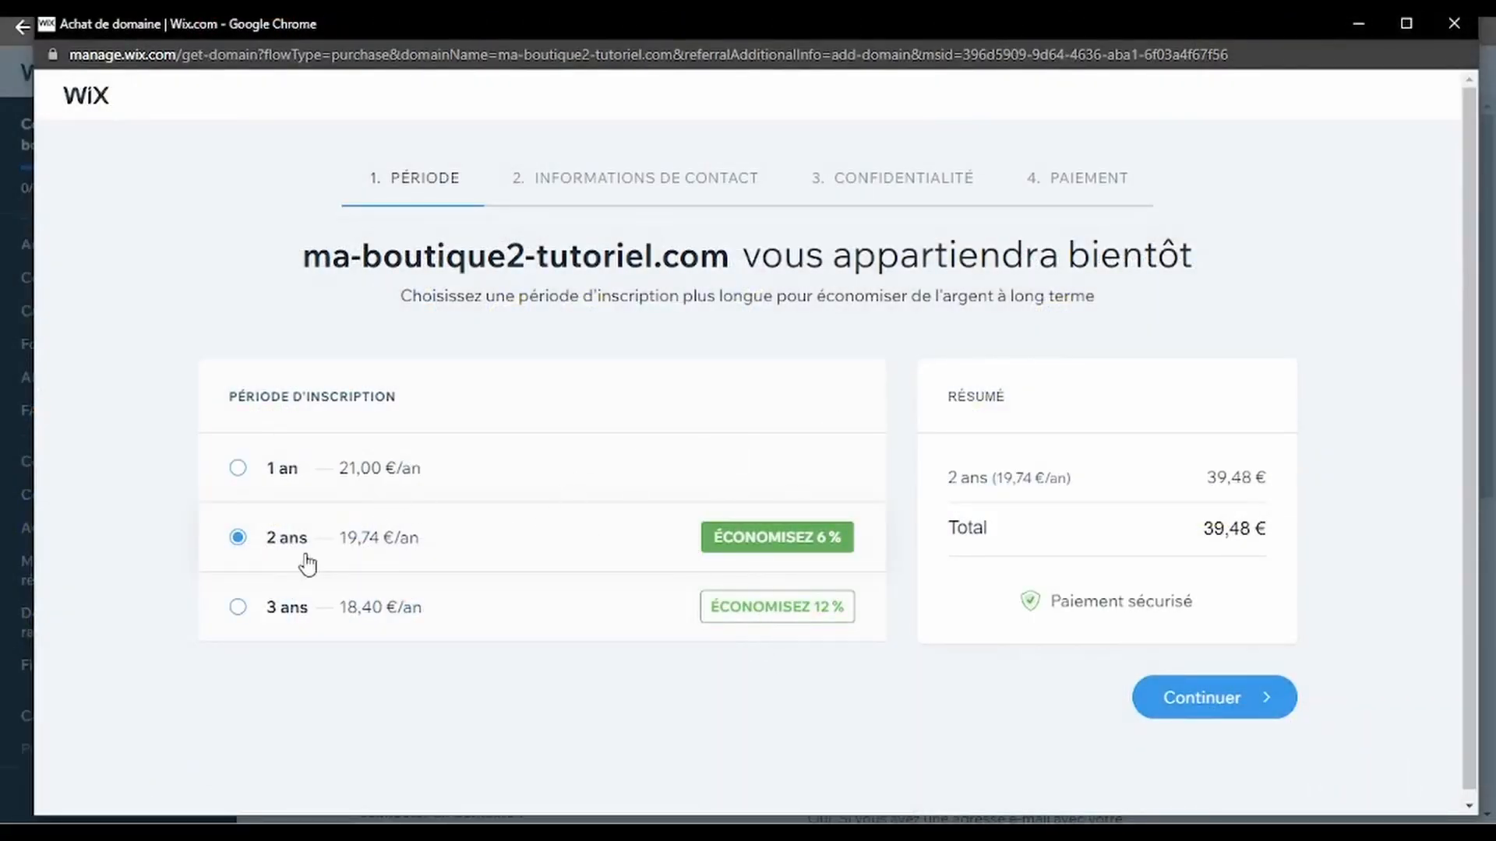
left_click(1238, 702)
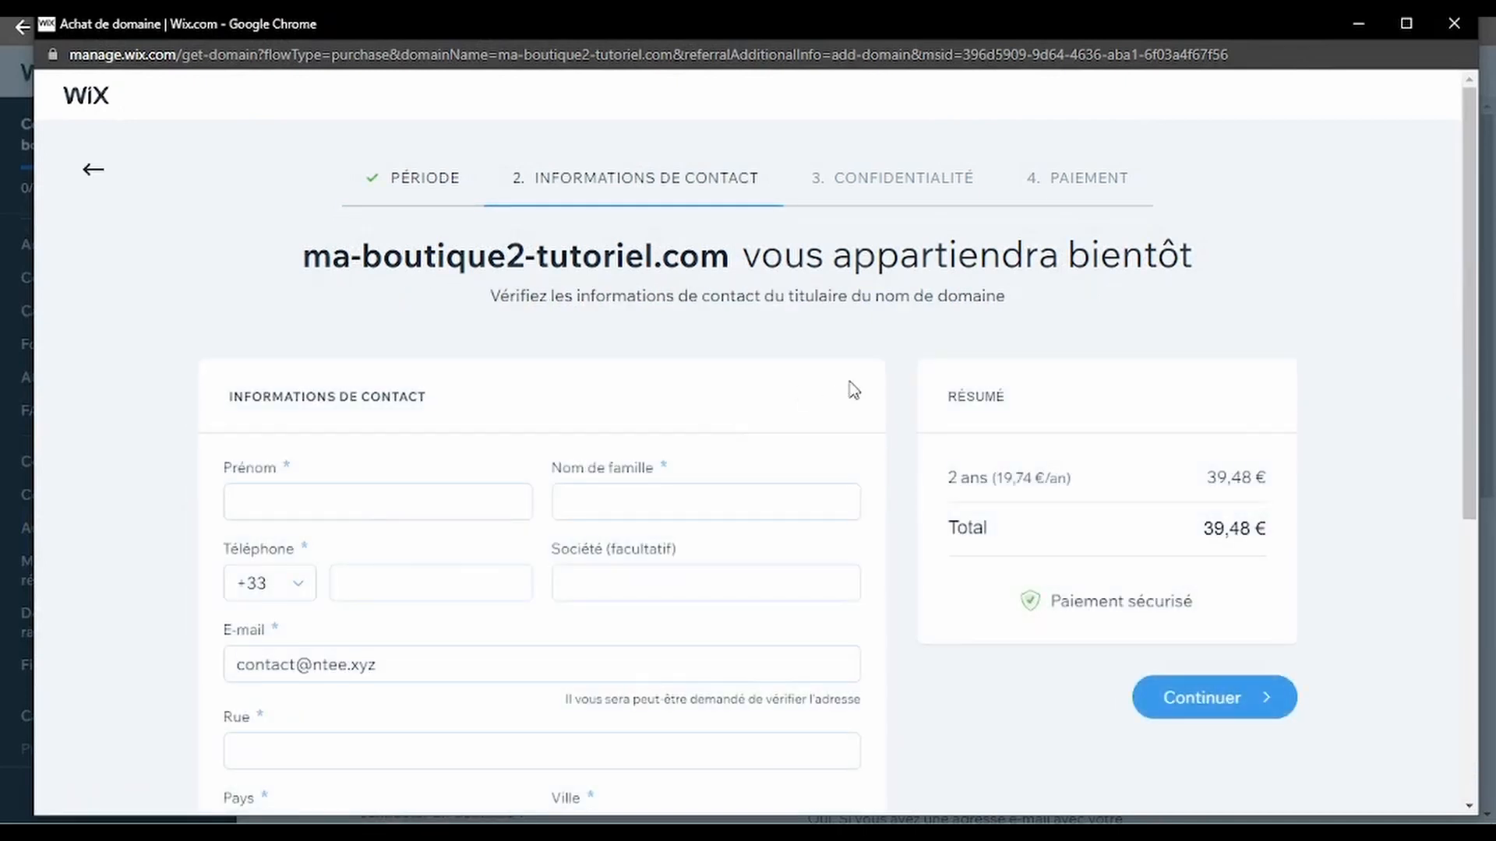
Fill in the domain owner's first name and last name with single-letter placeholders in the contact information form
scroll(504, 434, "down", 3)
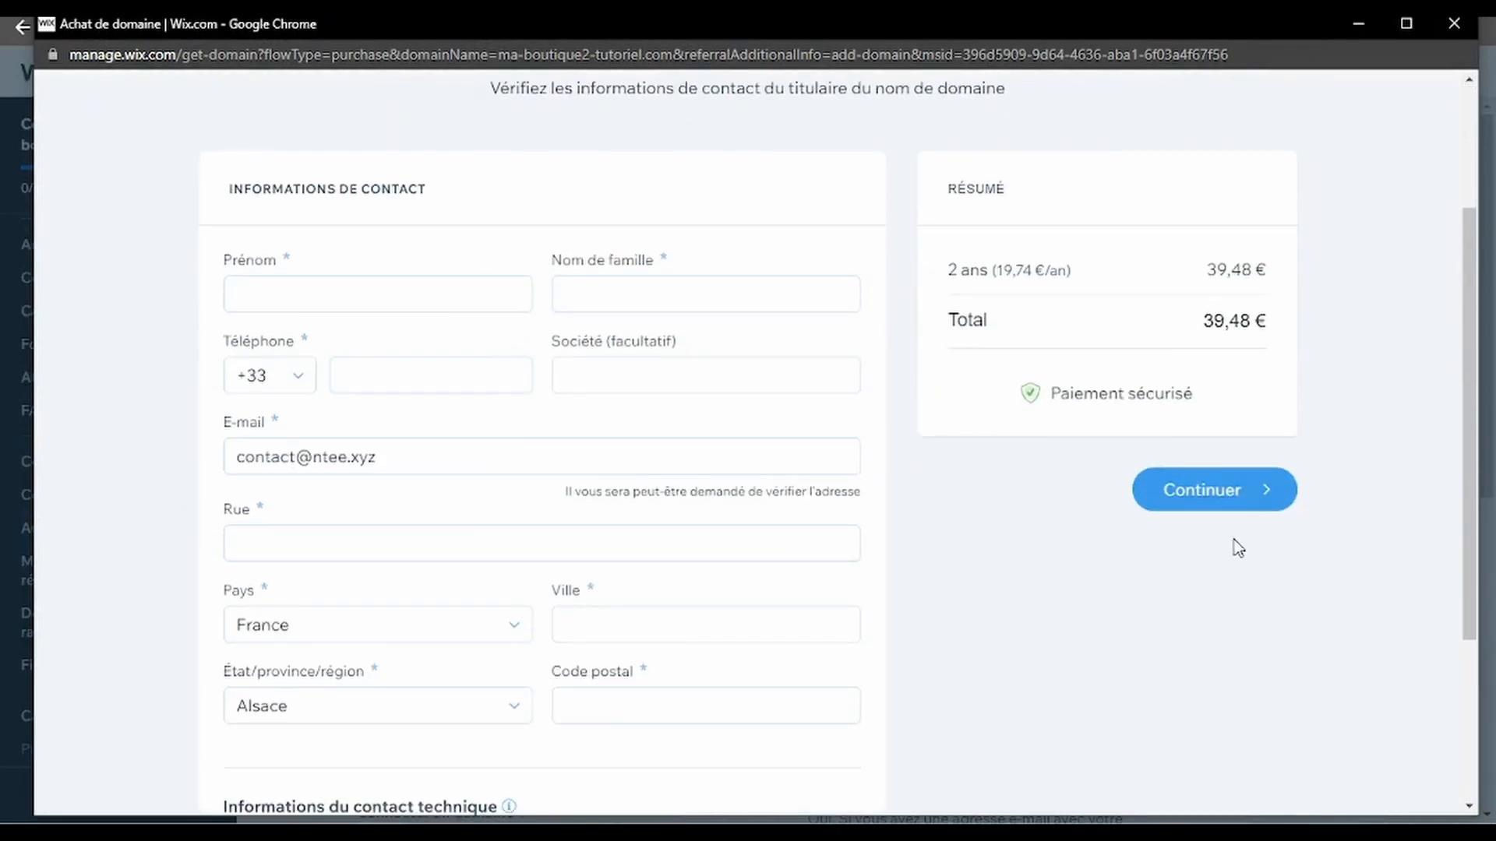
left_click(335, 294)
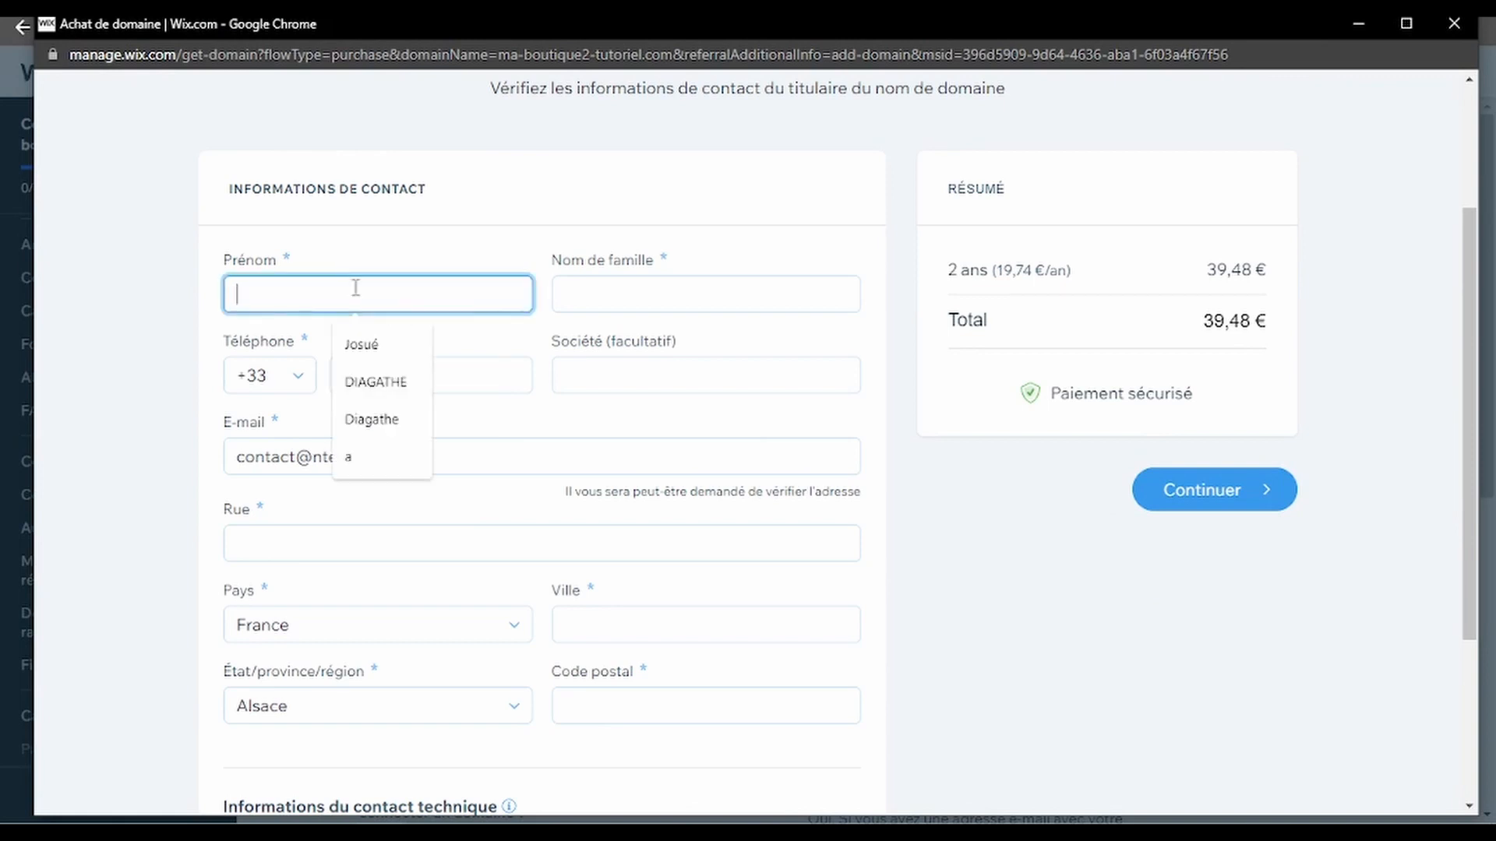
type("a")
left_click(689, 294)
type("a")
Fill in the owner's city and street with single-letter placeholders and enter a sample postal code, keeping France as the country
left_click(423, 623)
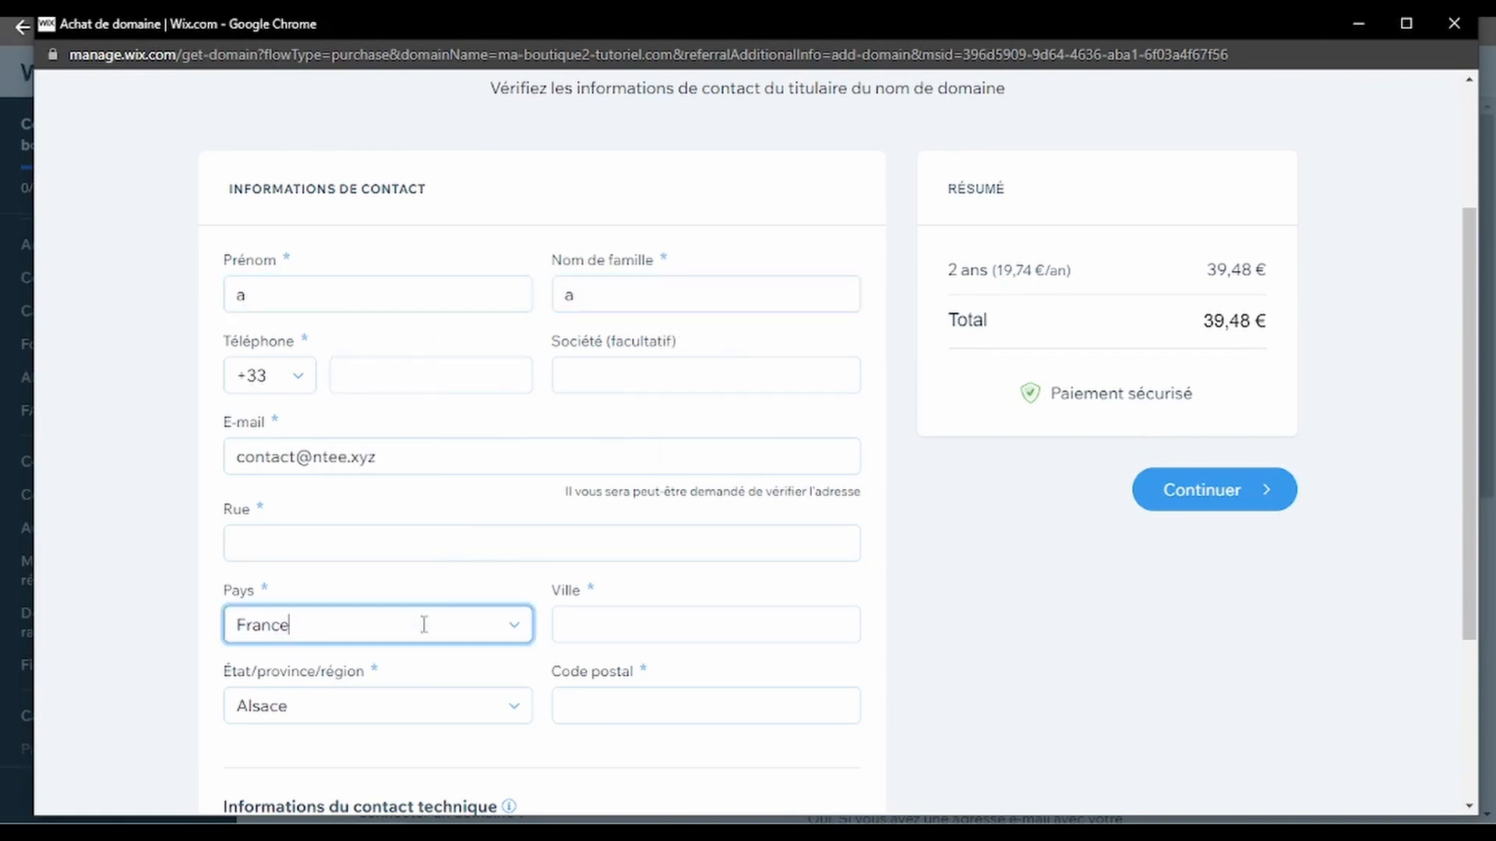
left_click(584, 623)
type("a")
left_click(574, 544)
type("a")
left_click(999, 644)
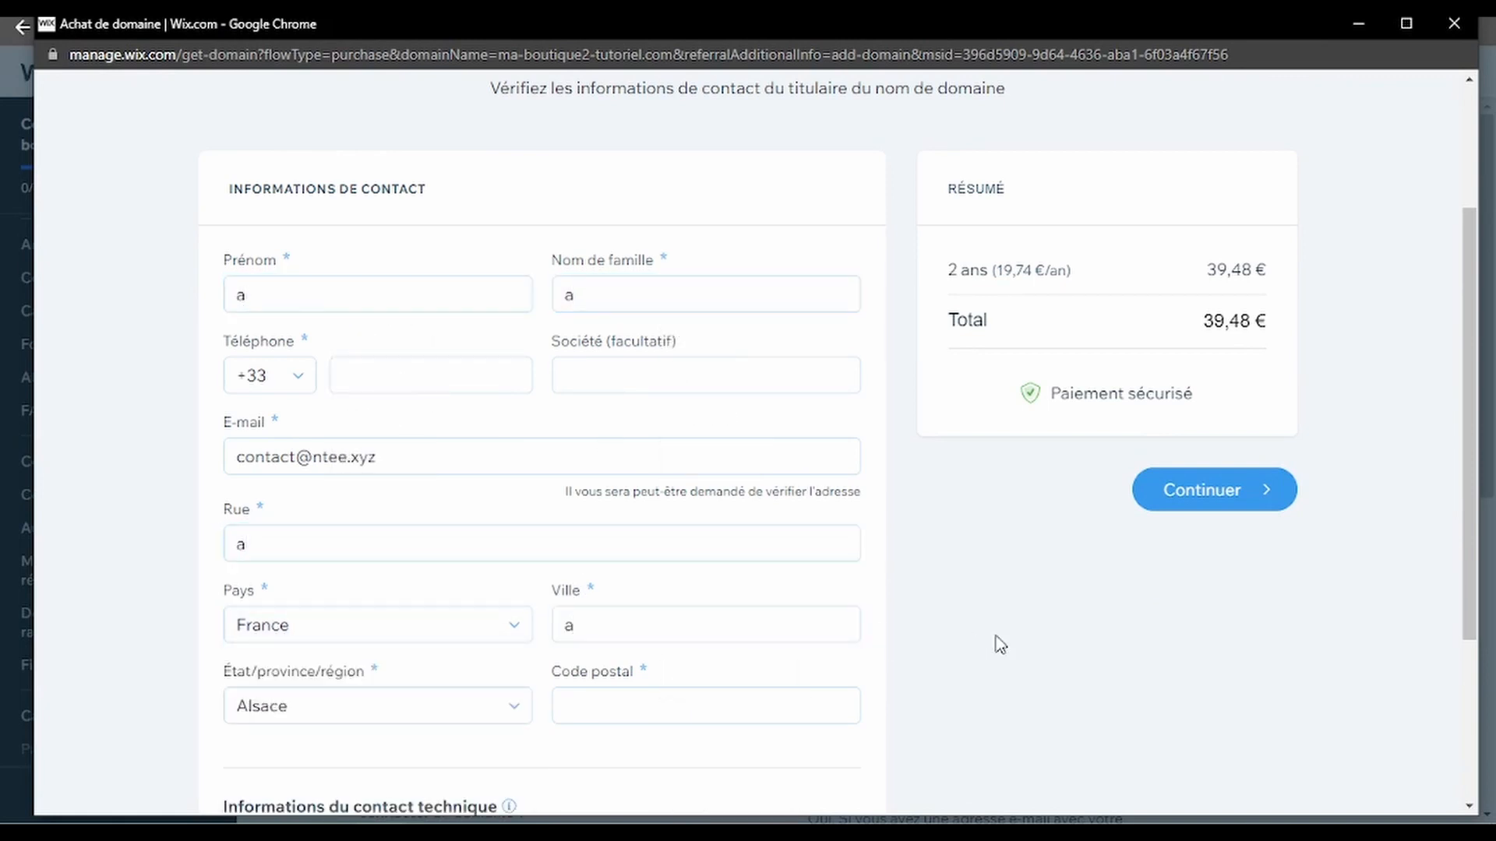
left_click(675, 696)
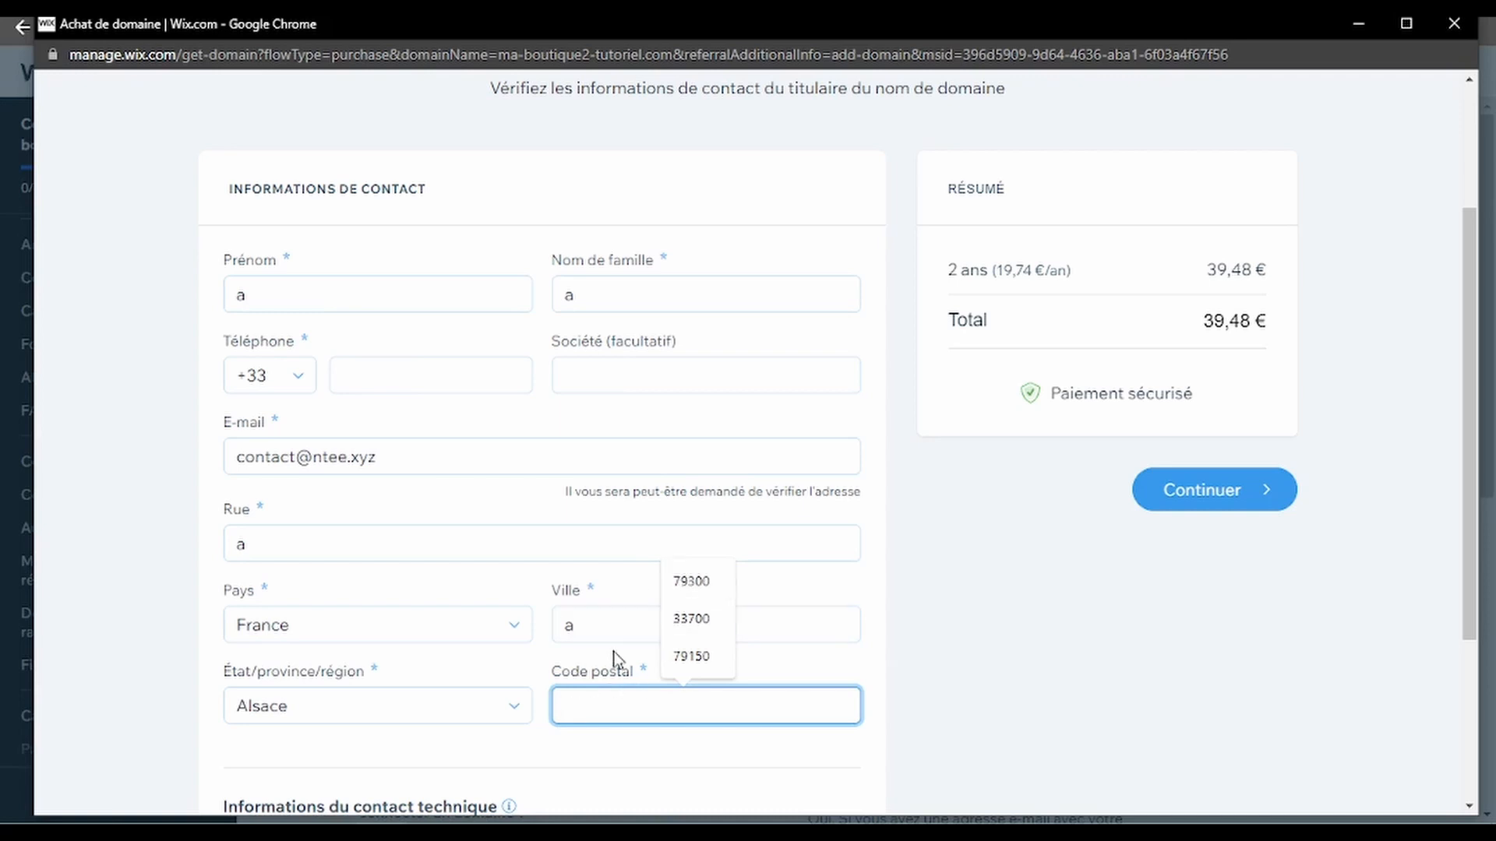
type("33000")
Try to continue from the contact information to the privacy stage and check the form's required fields
scroll(614, 660, "down", 3)
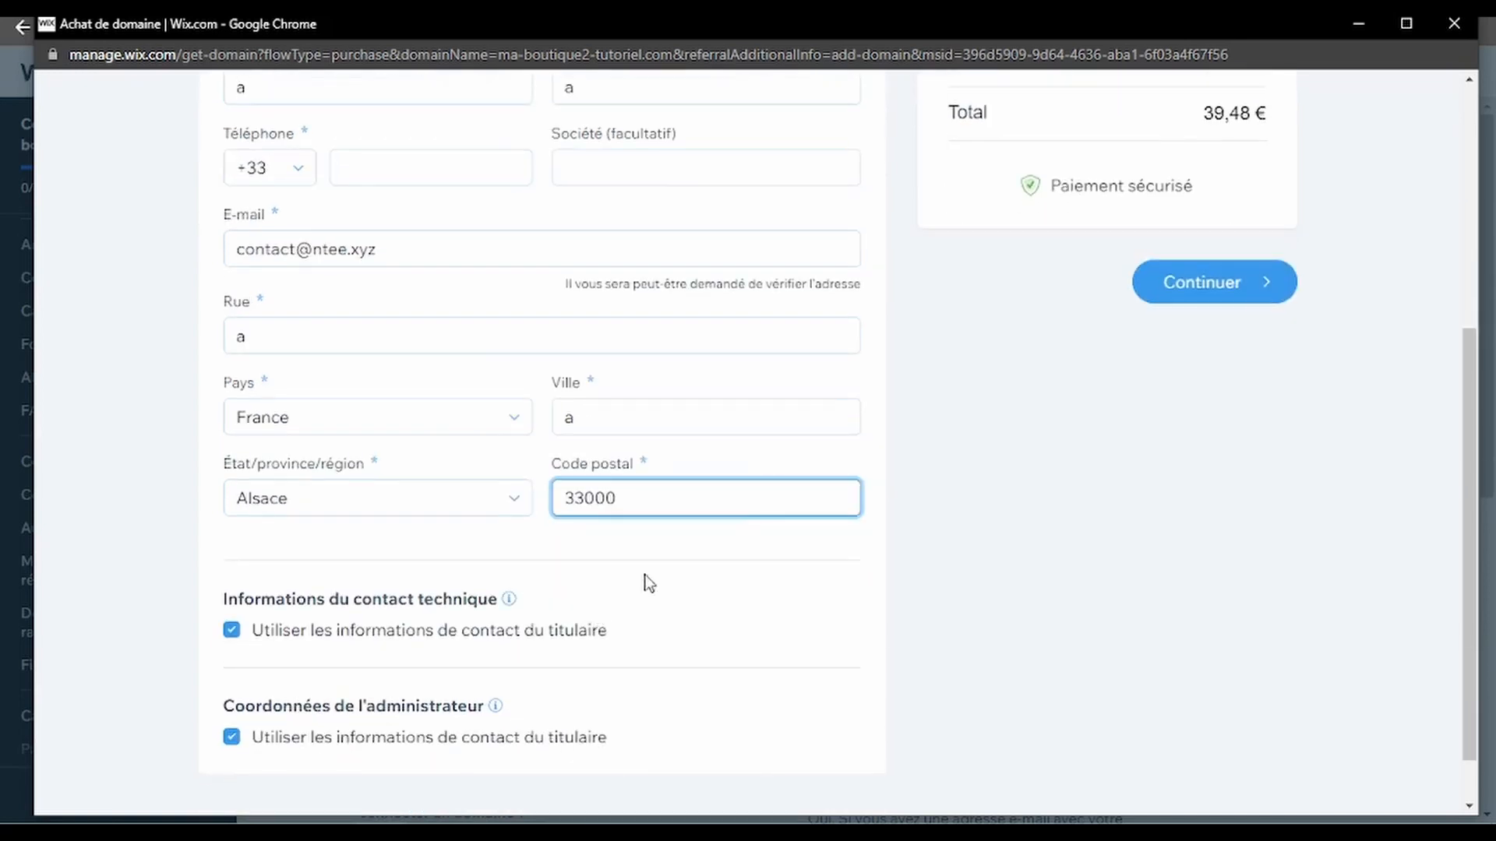
left_click(1173, 290)
scroll(1097, 391, "up", 1)
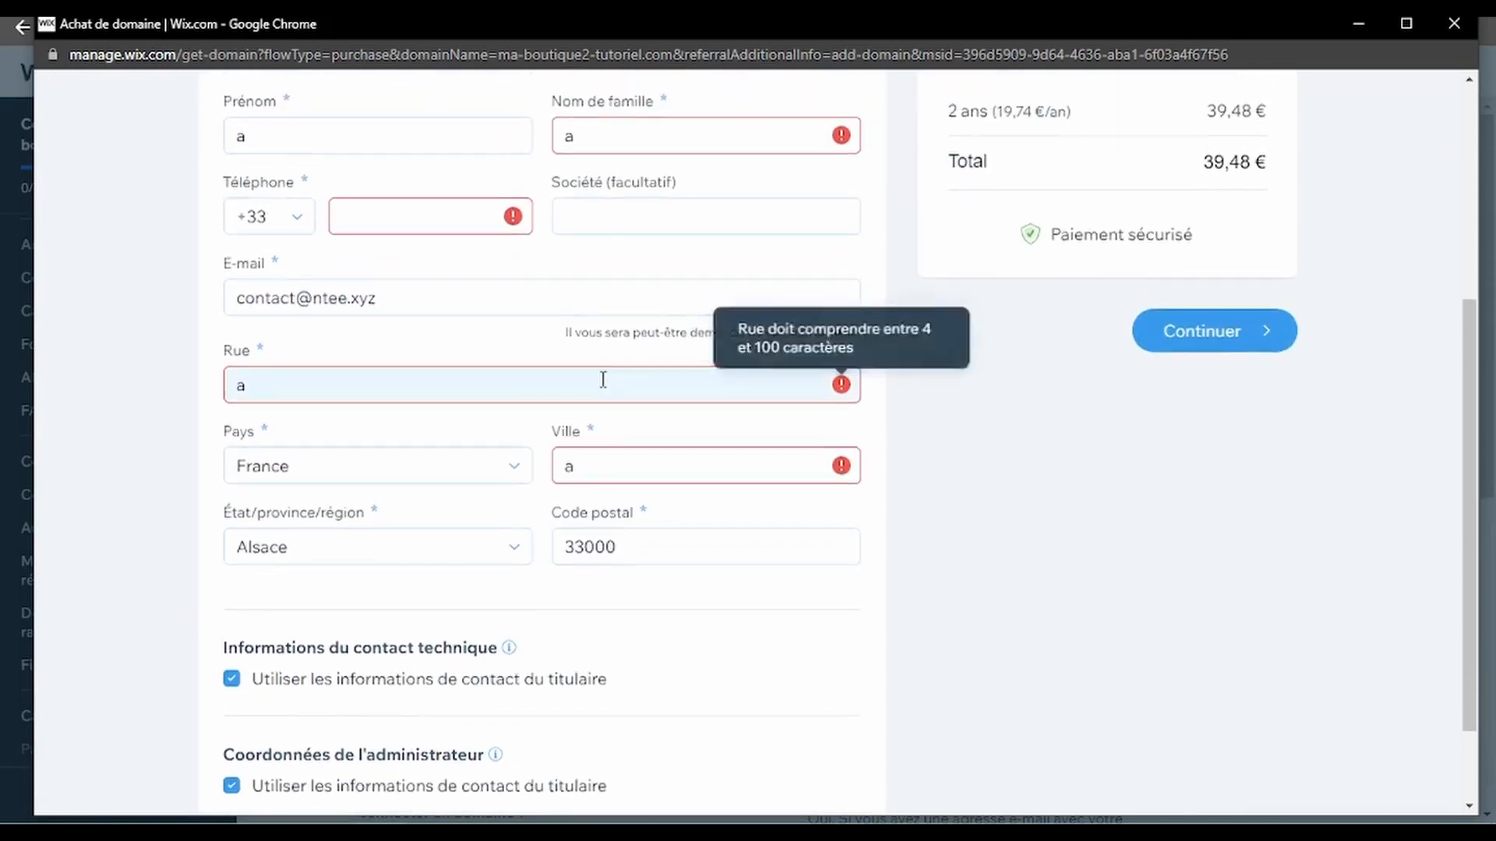
left_click(507, 403)
scroll(1024, 390, "up", 5)
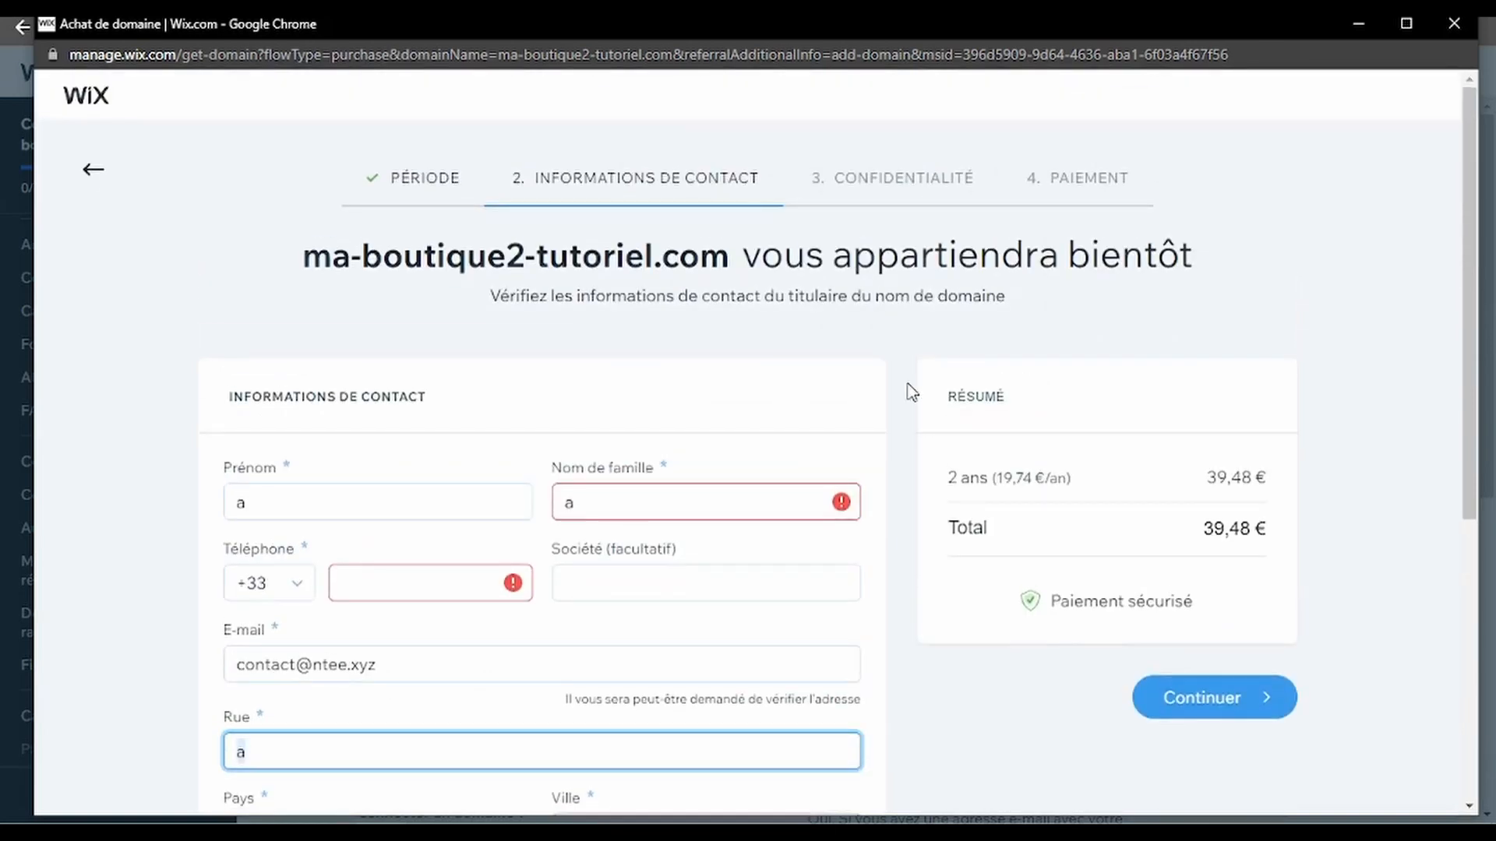
Abandon the purchase of ma-boutique2-tutoriel.com and dismiss the Premium upgrade offer to return to the domain connection page
left_click(804, 346)
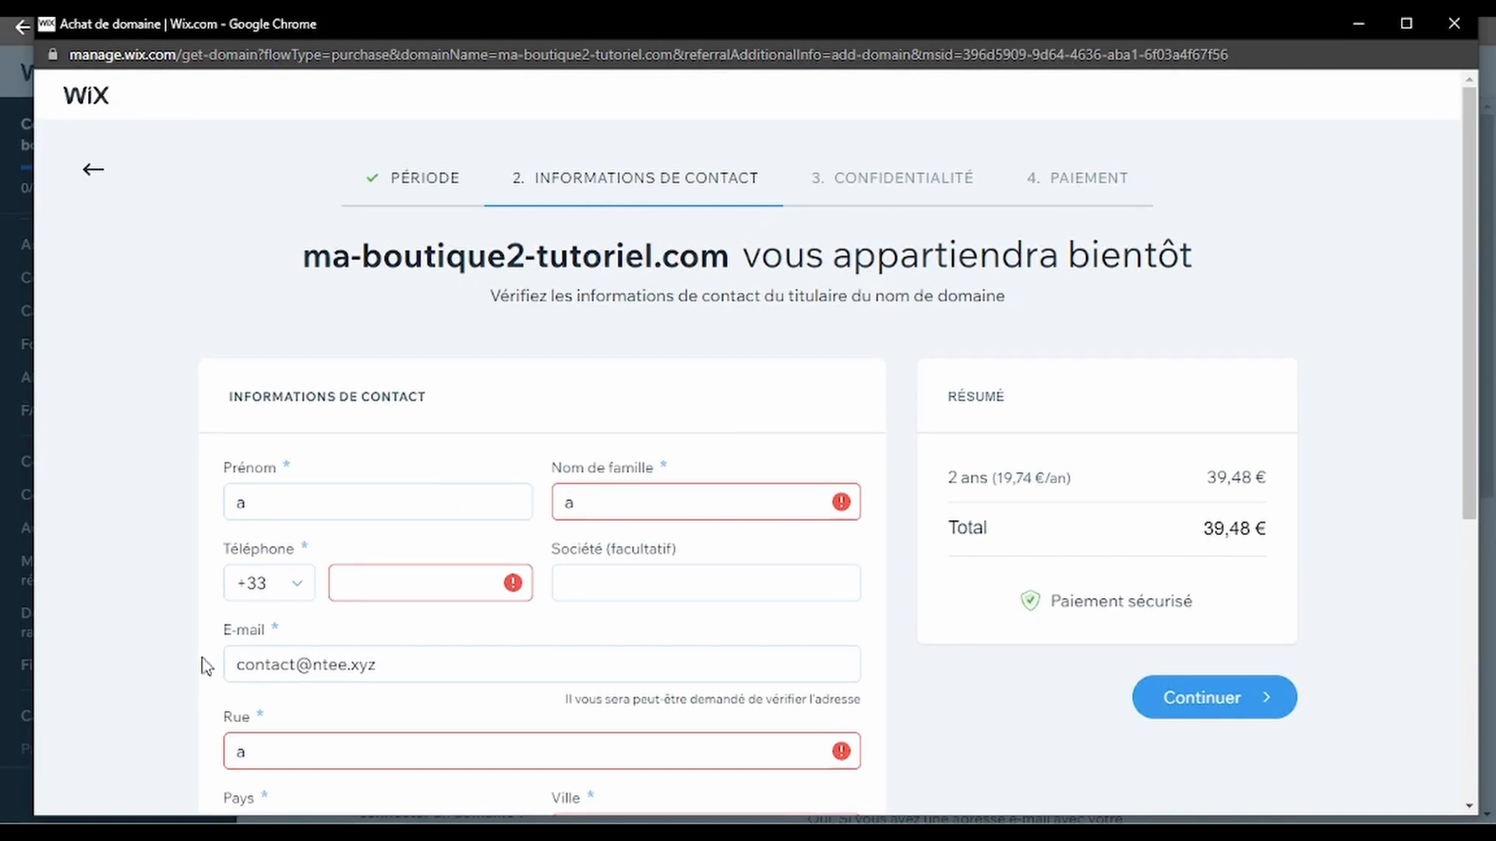
scroll(650, 346, "down", 2)
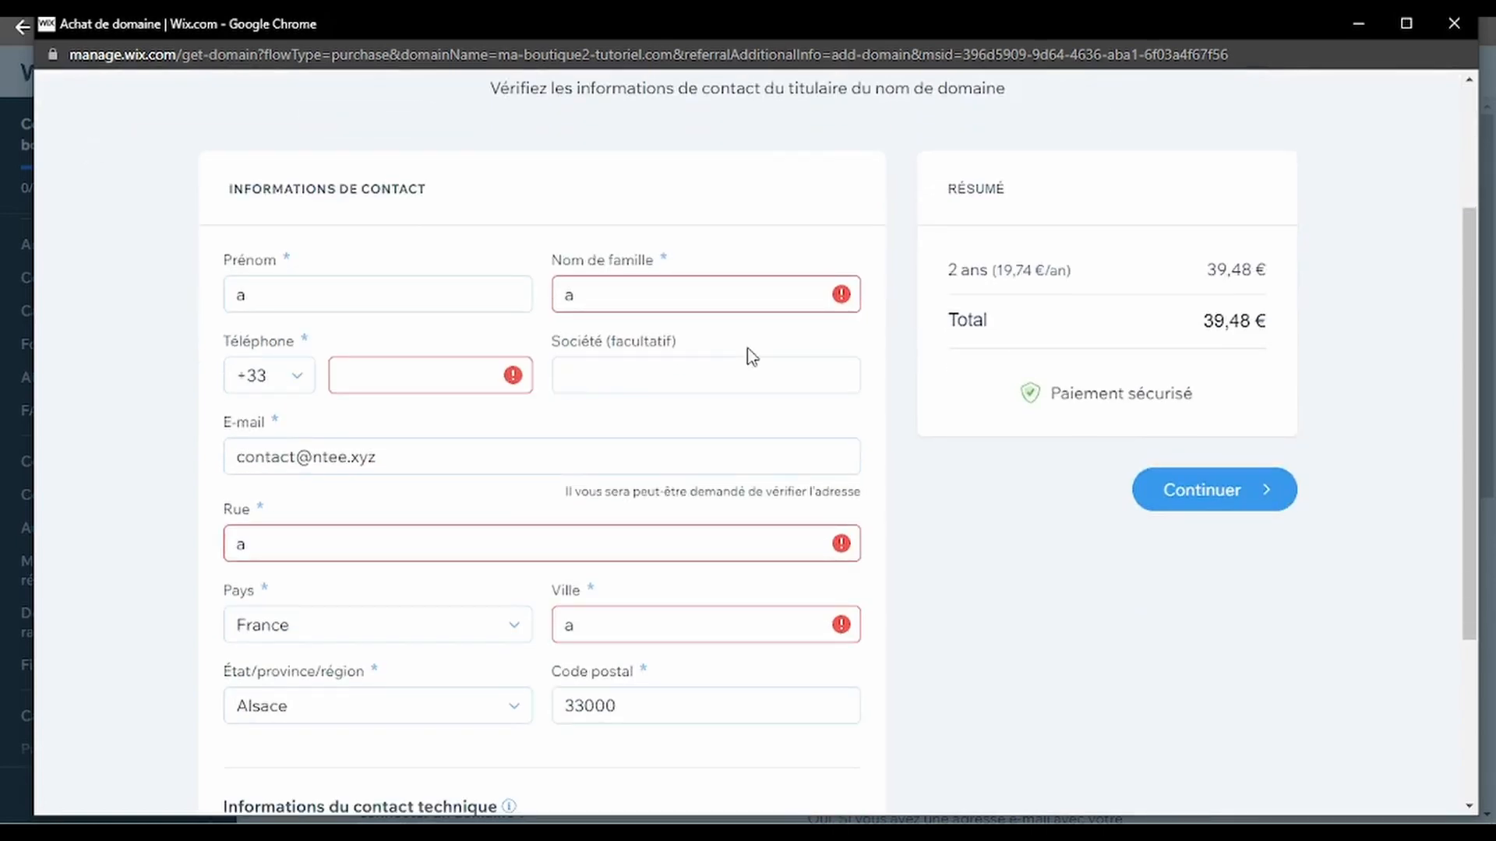
scroll(726, 491, "up", 2)
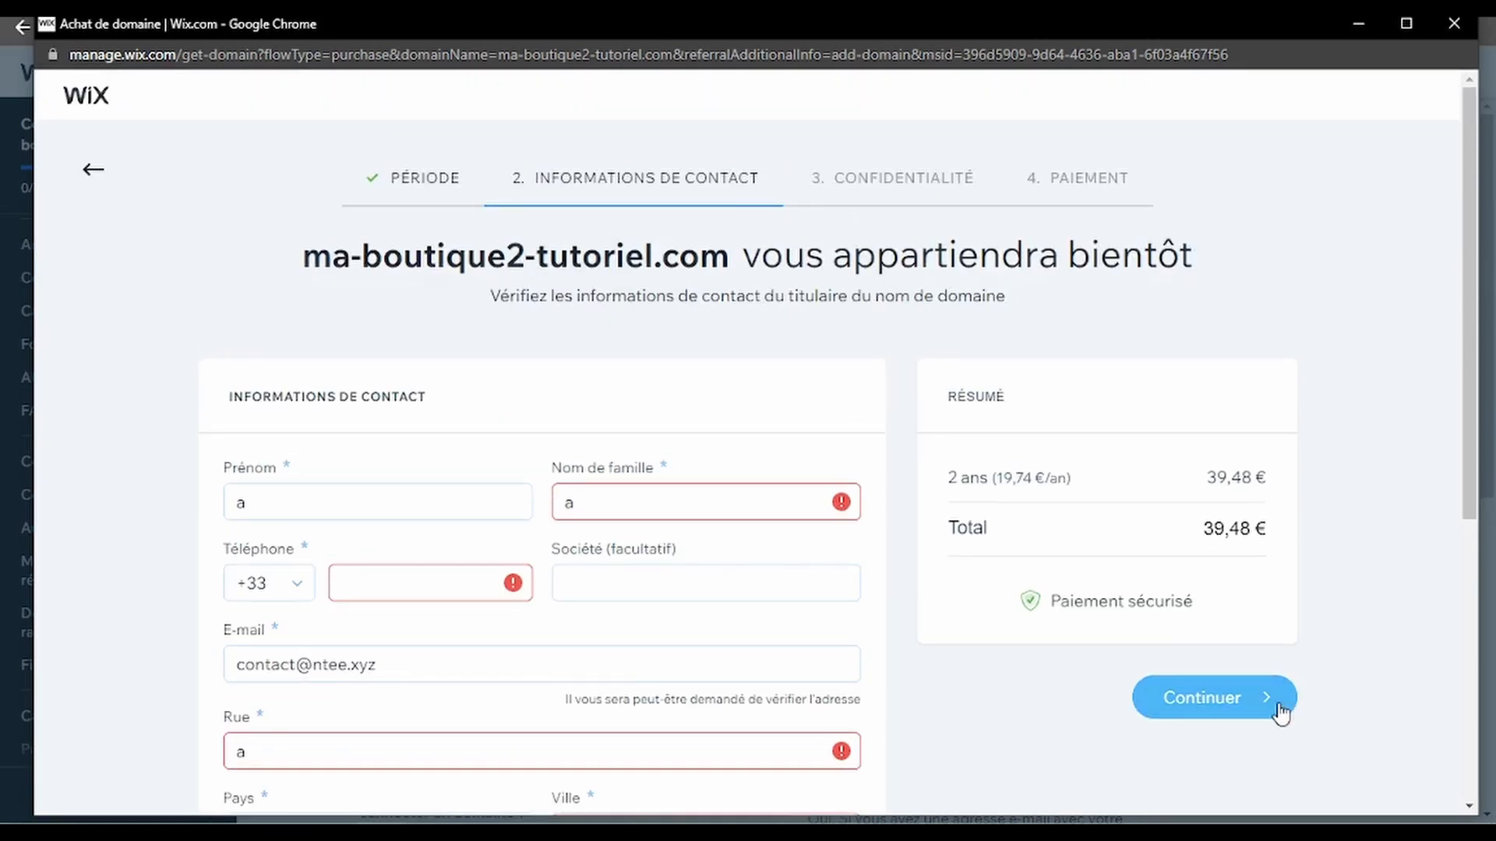
left_click(1453, 25)
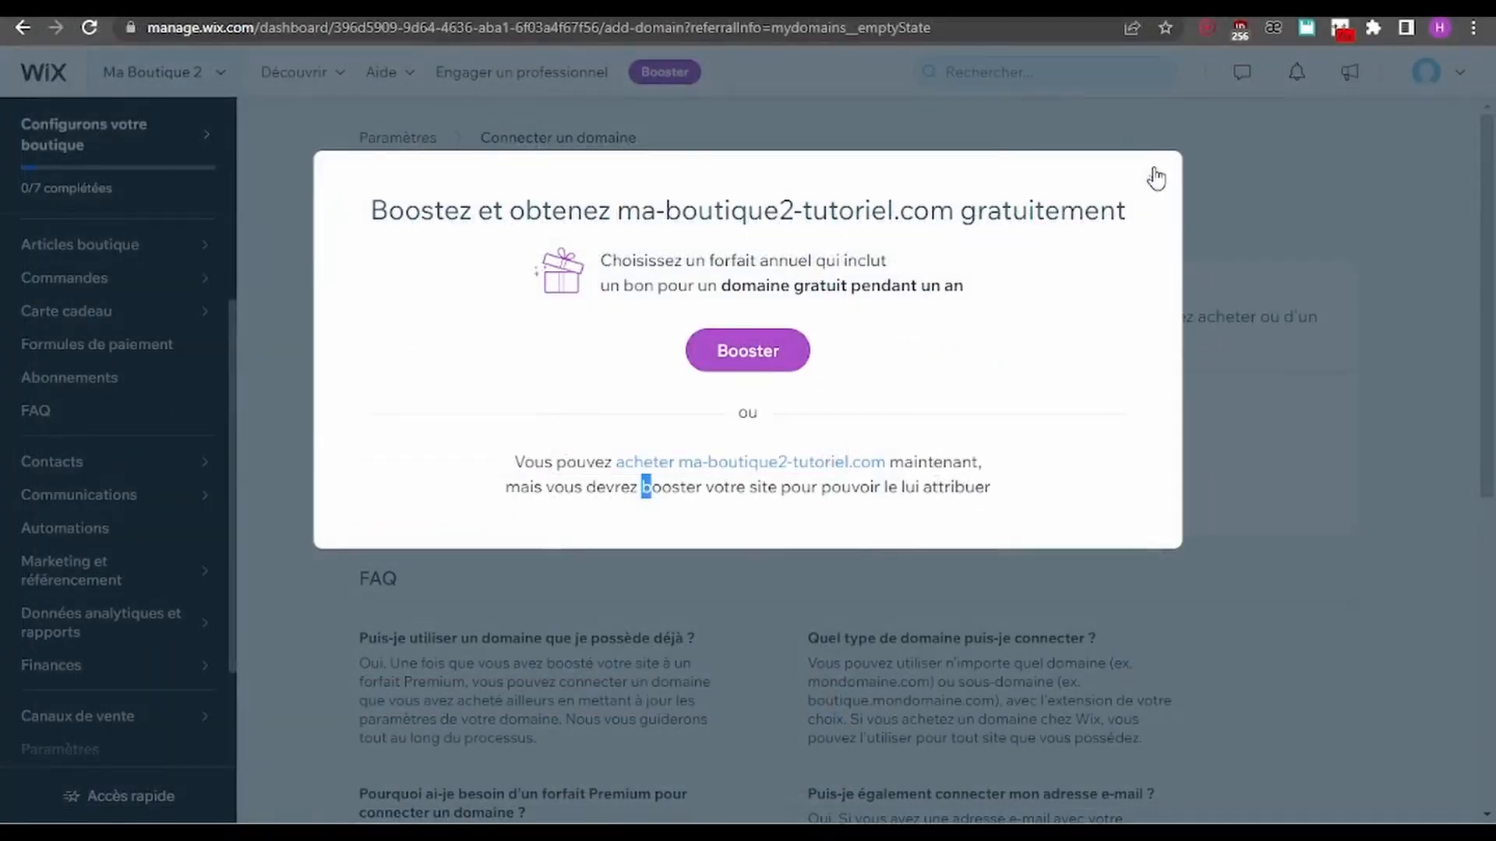
left_click(1154, 180)
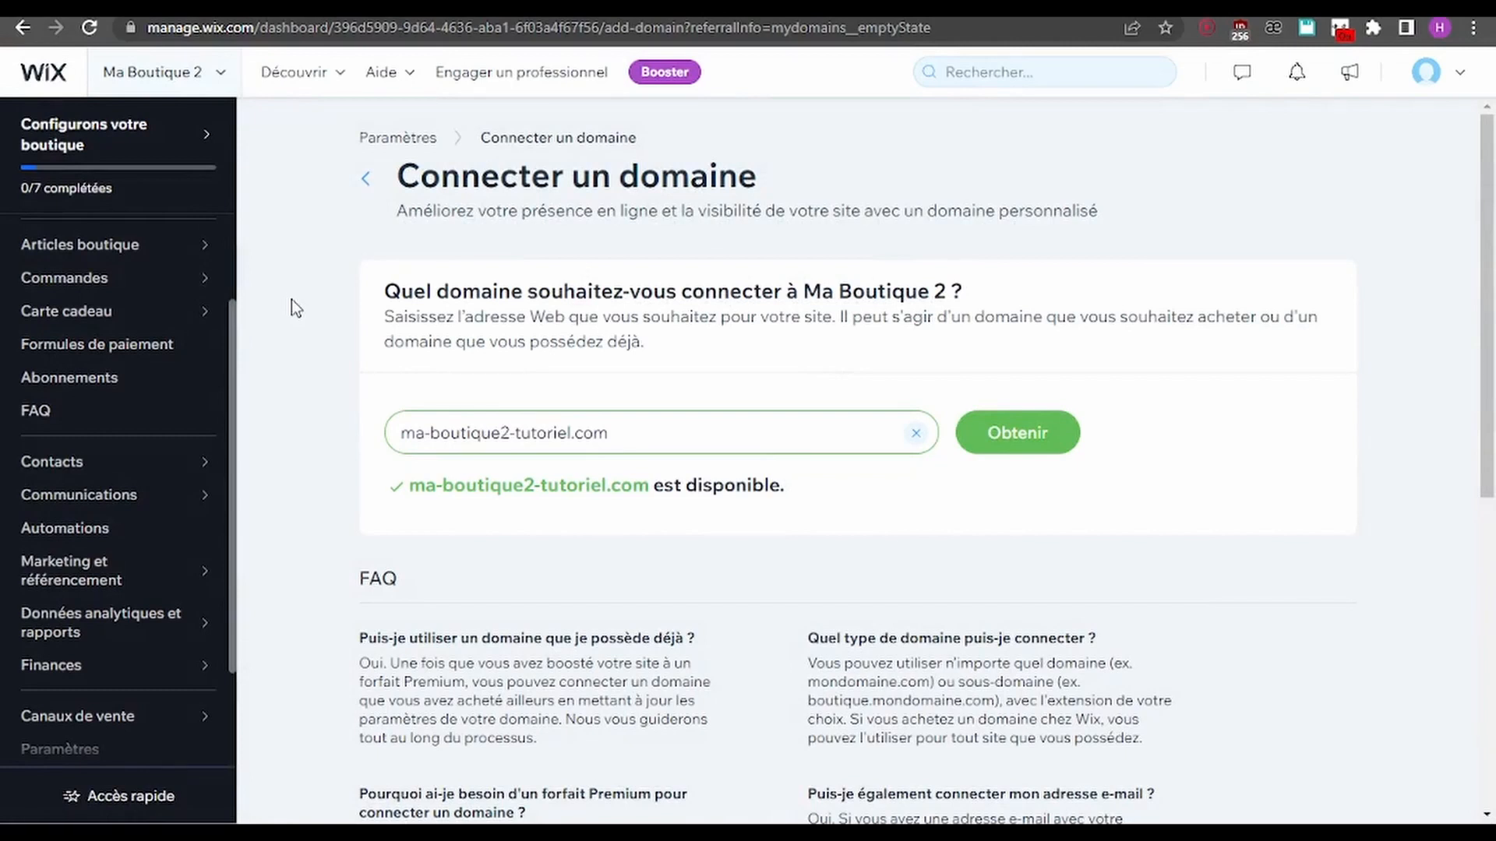